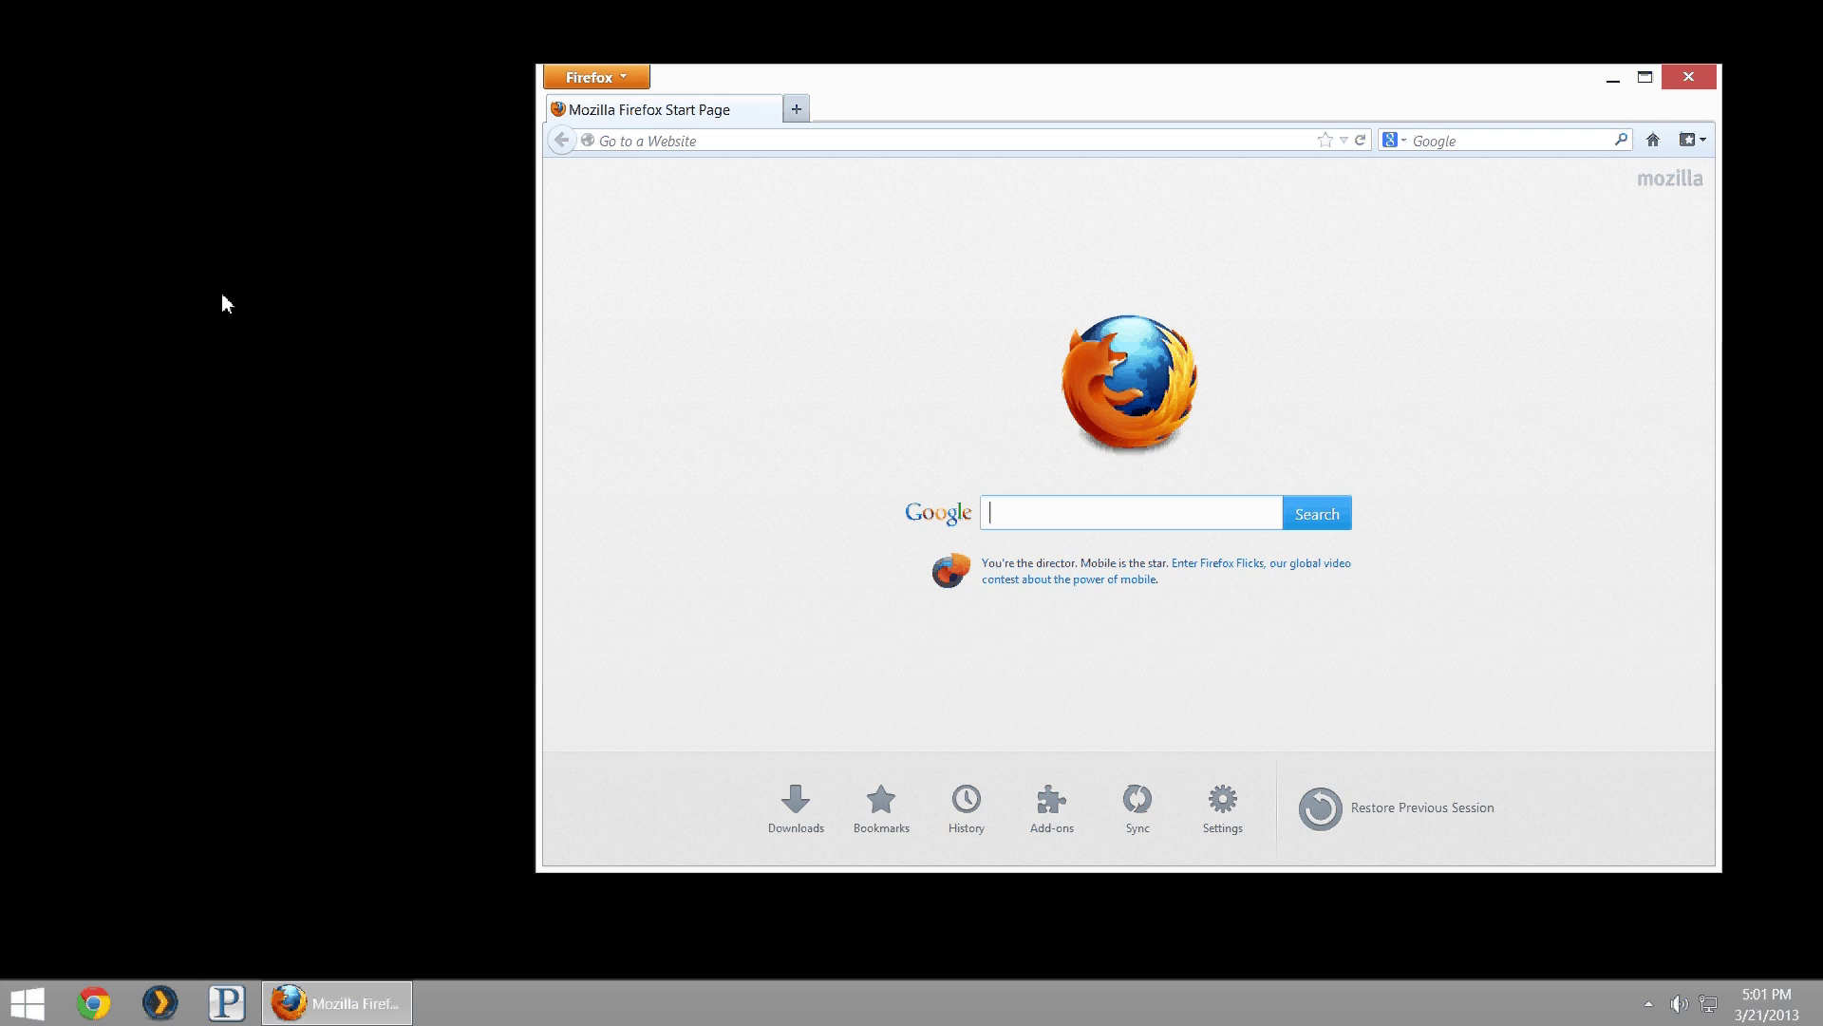
- Load the router's DD-WRT web interface at 192.168.1.2 in Firefox
left_click(631, 287)
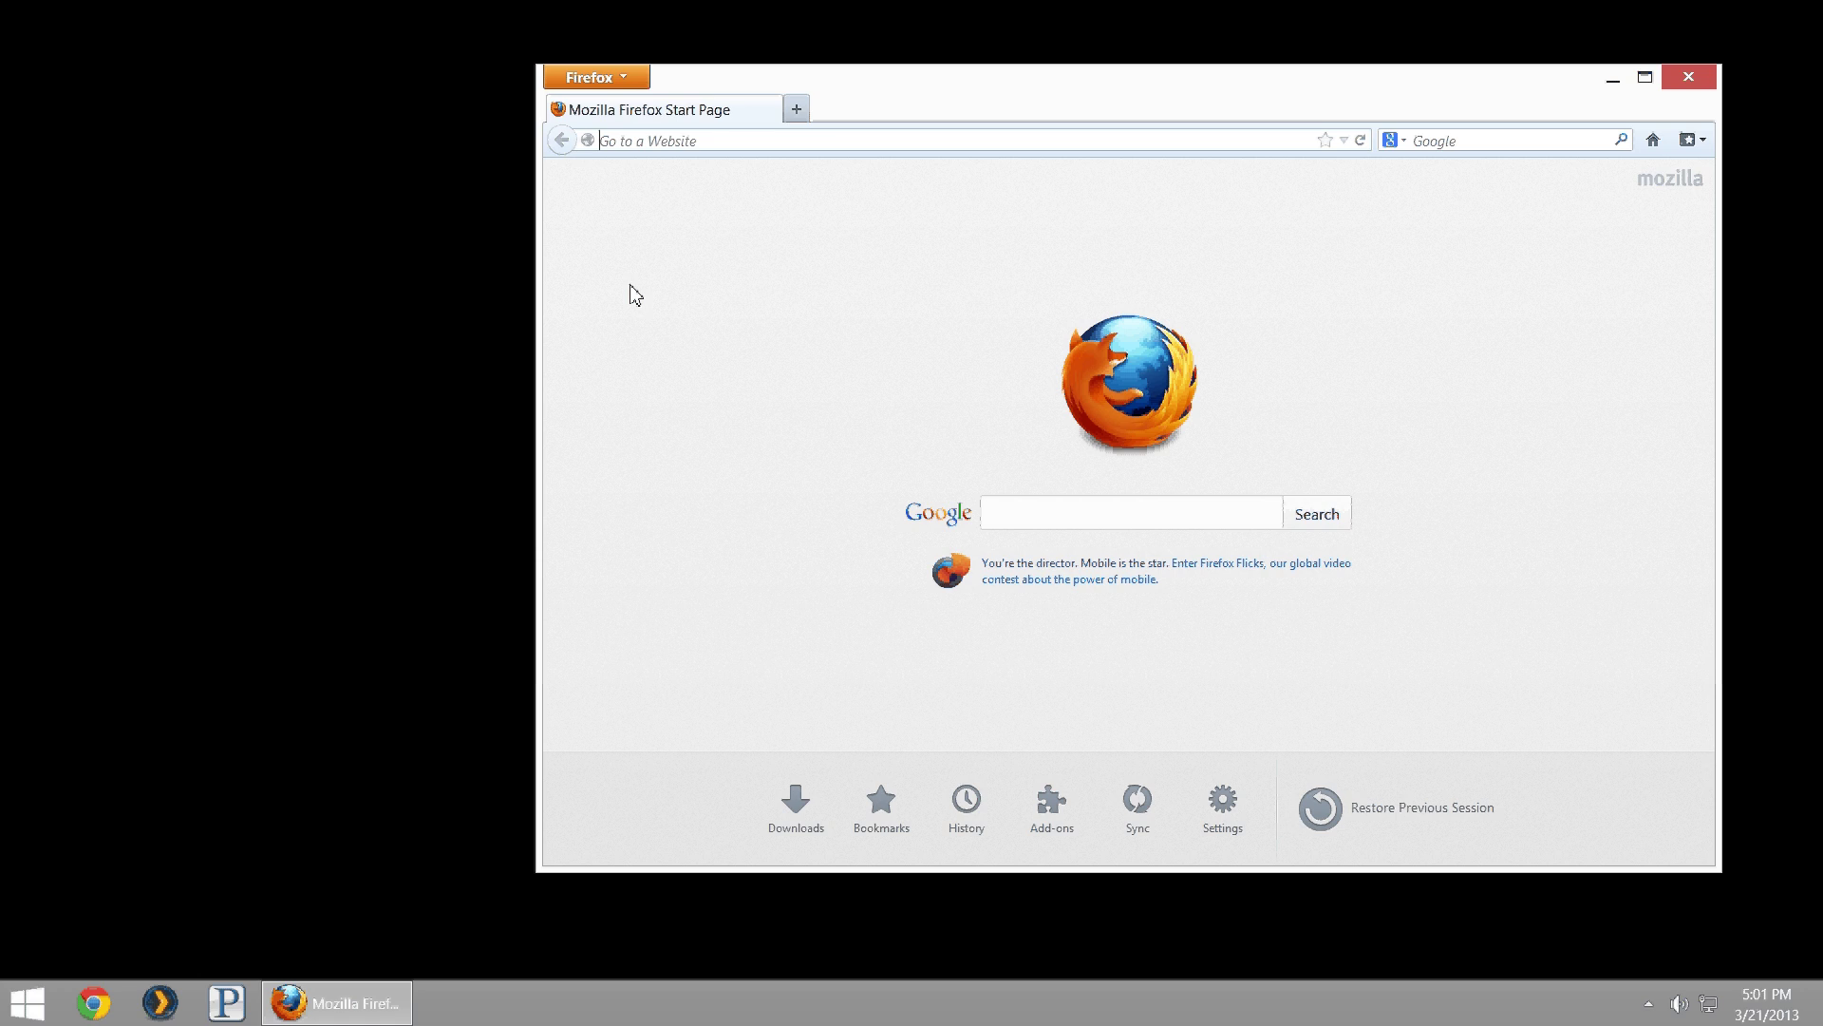
type("192.")
key("Right")
key("BackSpace")
key("BackSpace")
key("BackSpace")
key("BackSpace")
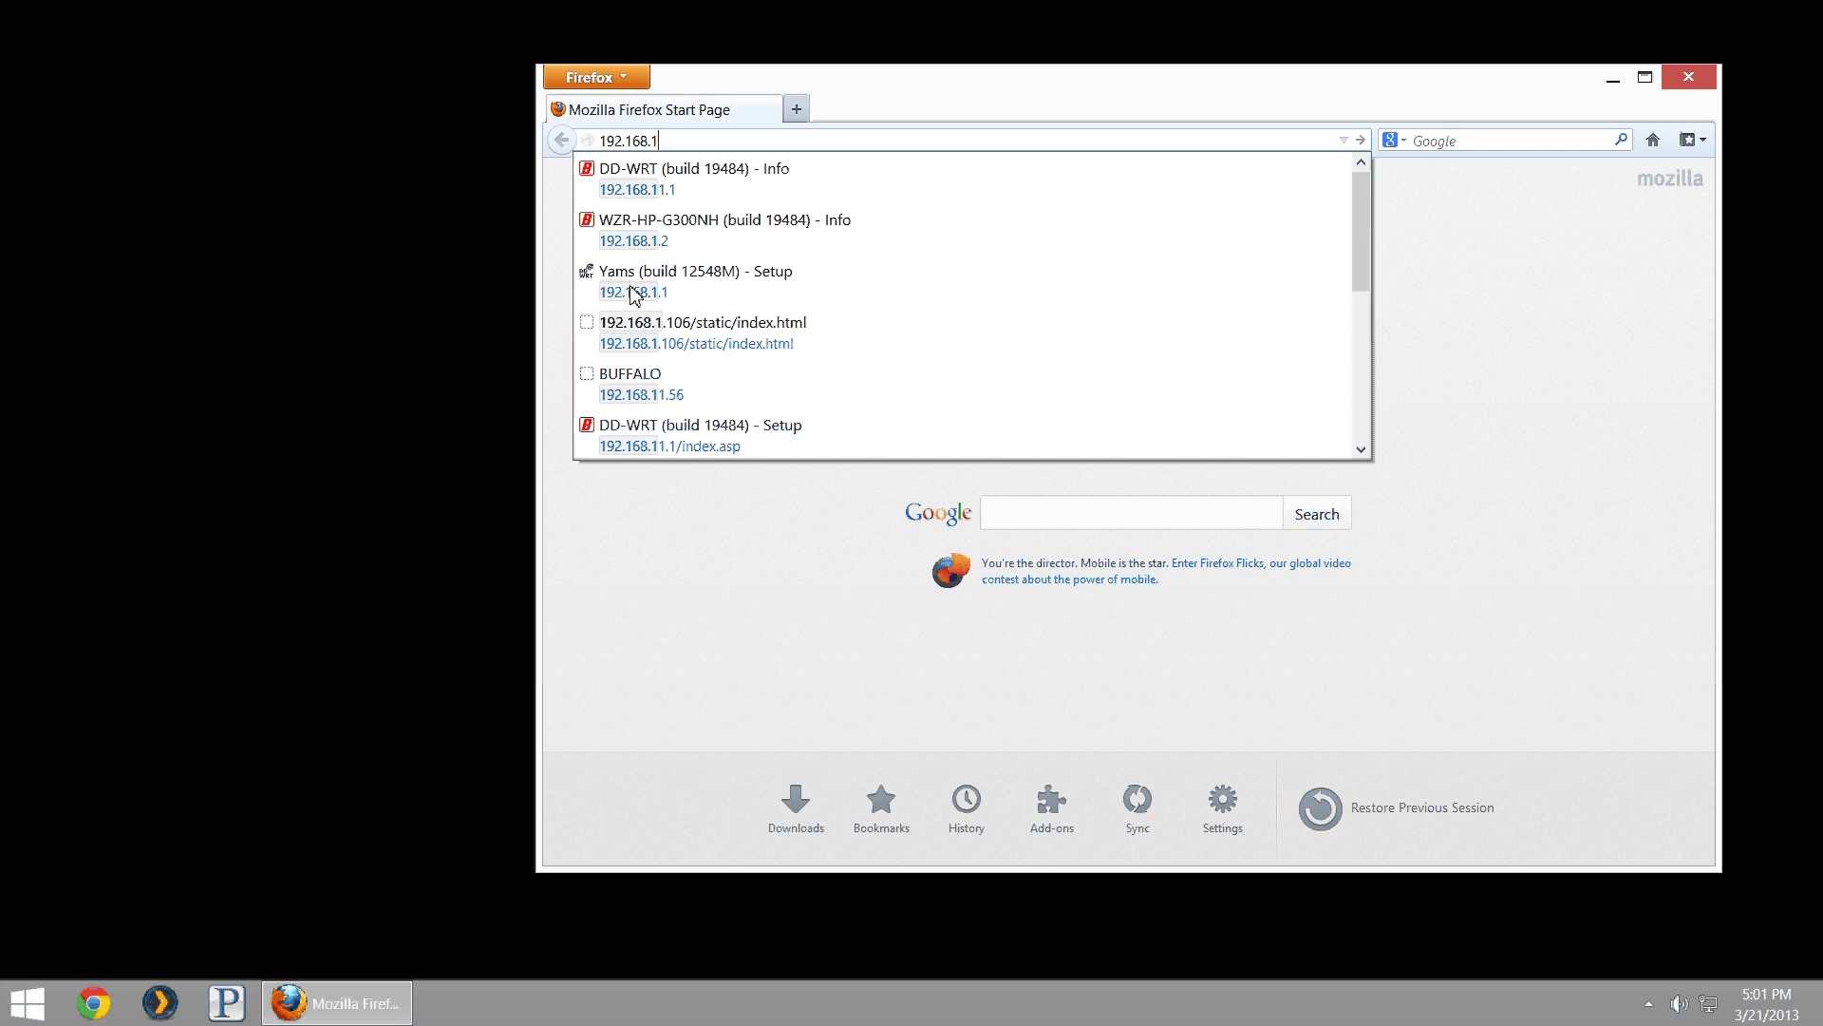
type(".2")
key("Return")
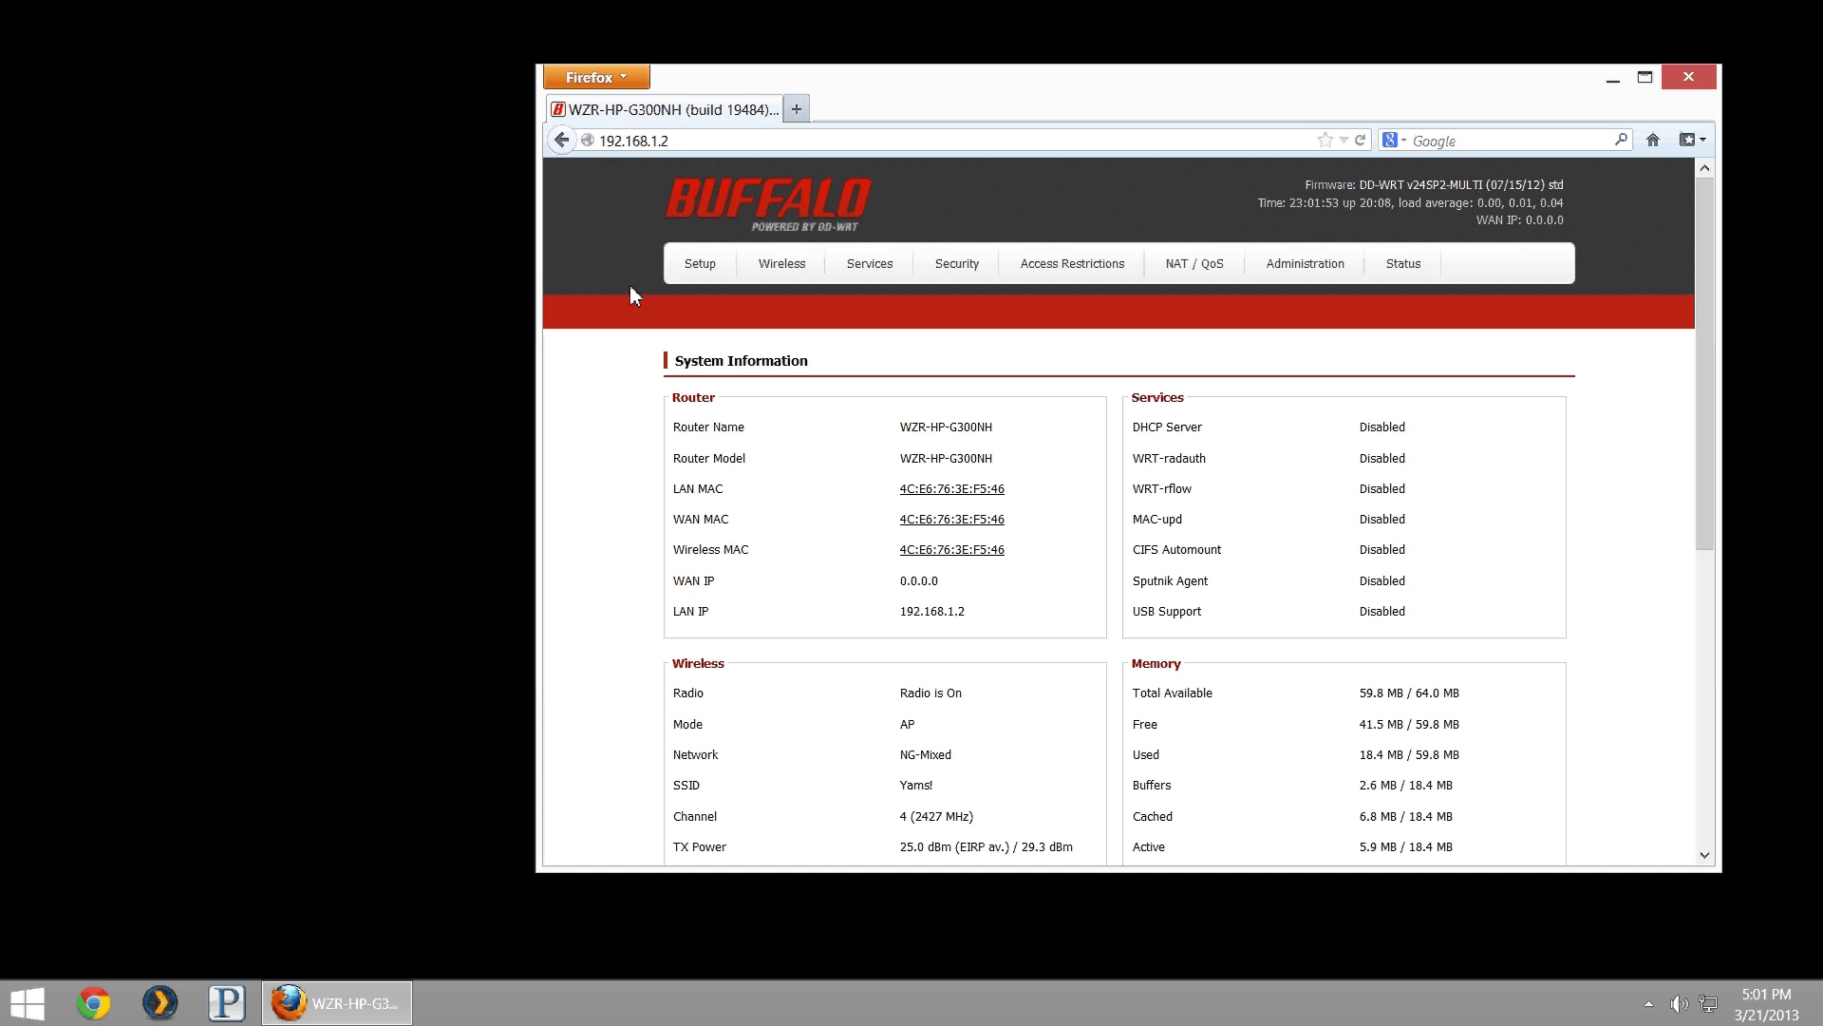
- Highlight part of the System Information text, then clear the selection
left_click_drag(1524, 254, 1540, 245)
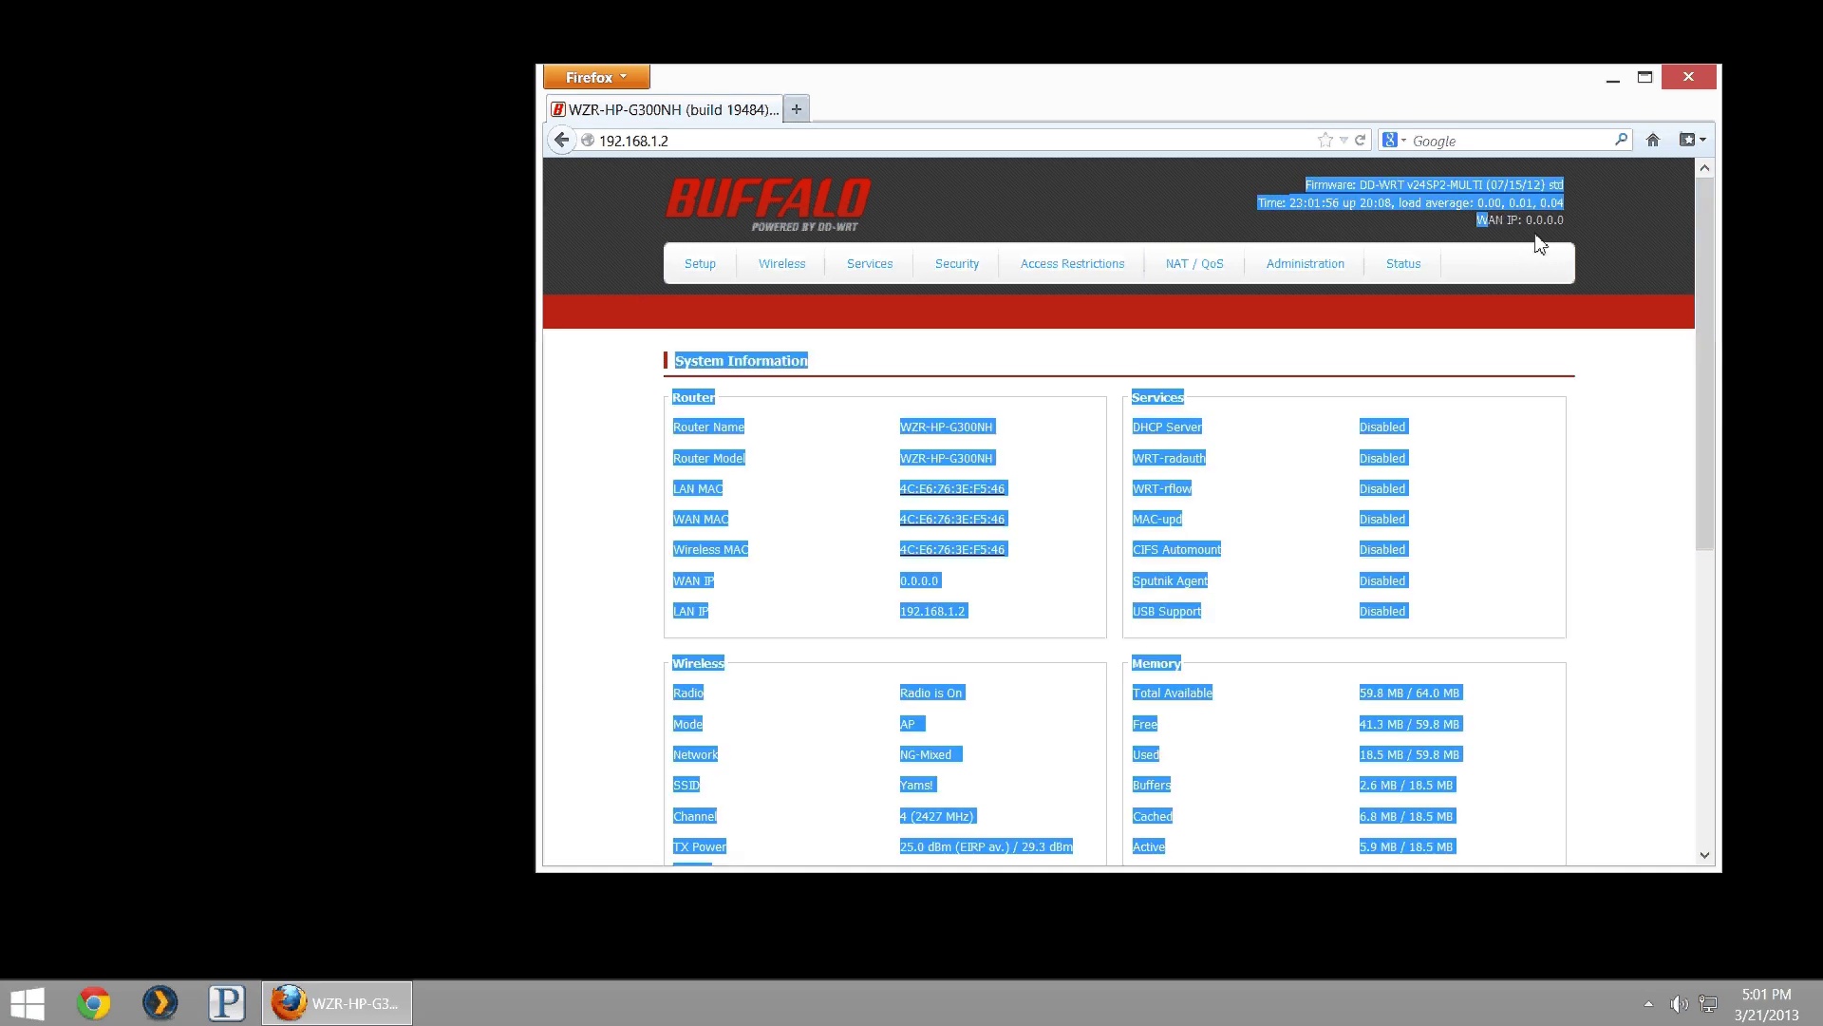
left_click(1548, 233)
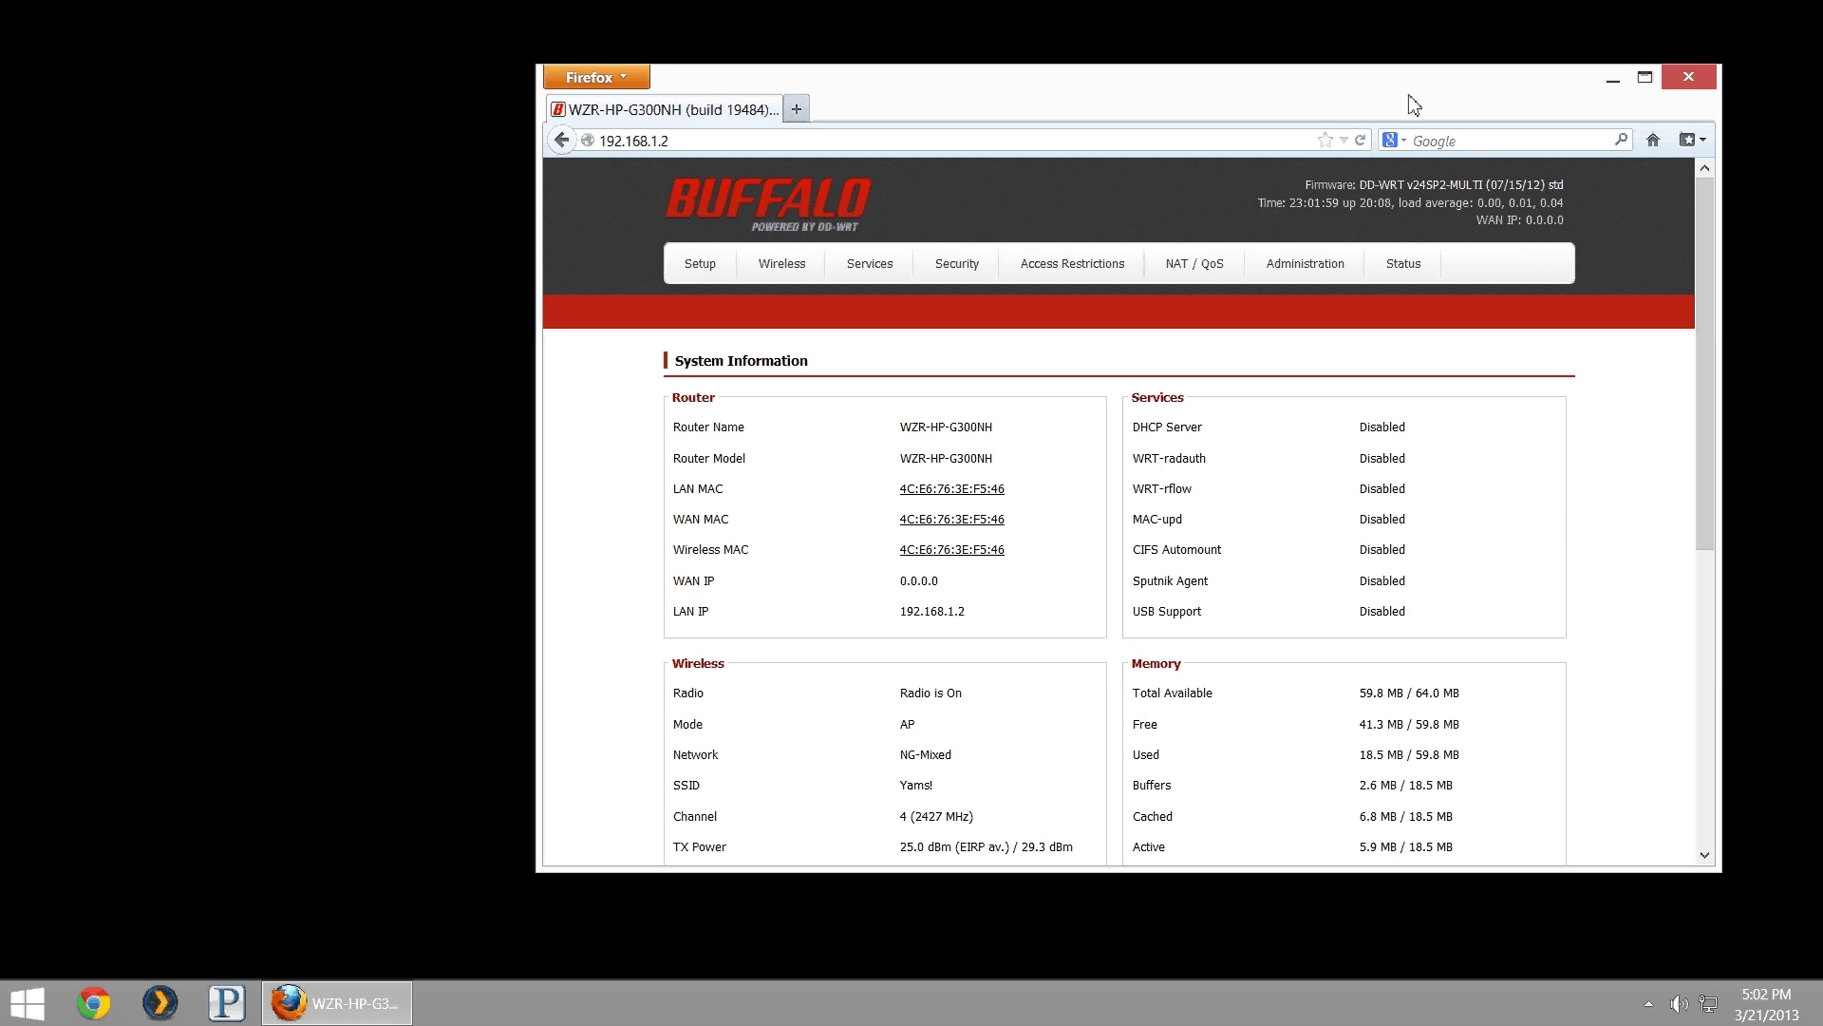
- Log in with the router's username and password, then enable PPTP Server on the Services VPN page
left_click(869, 265)
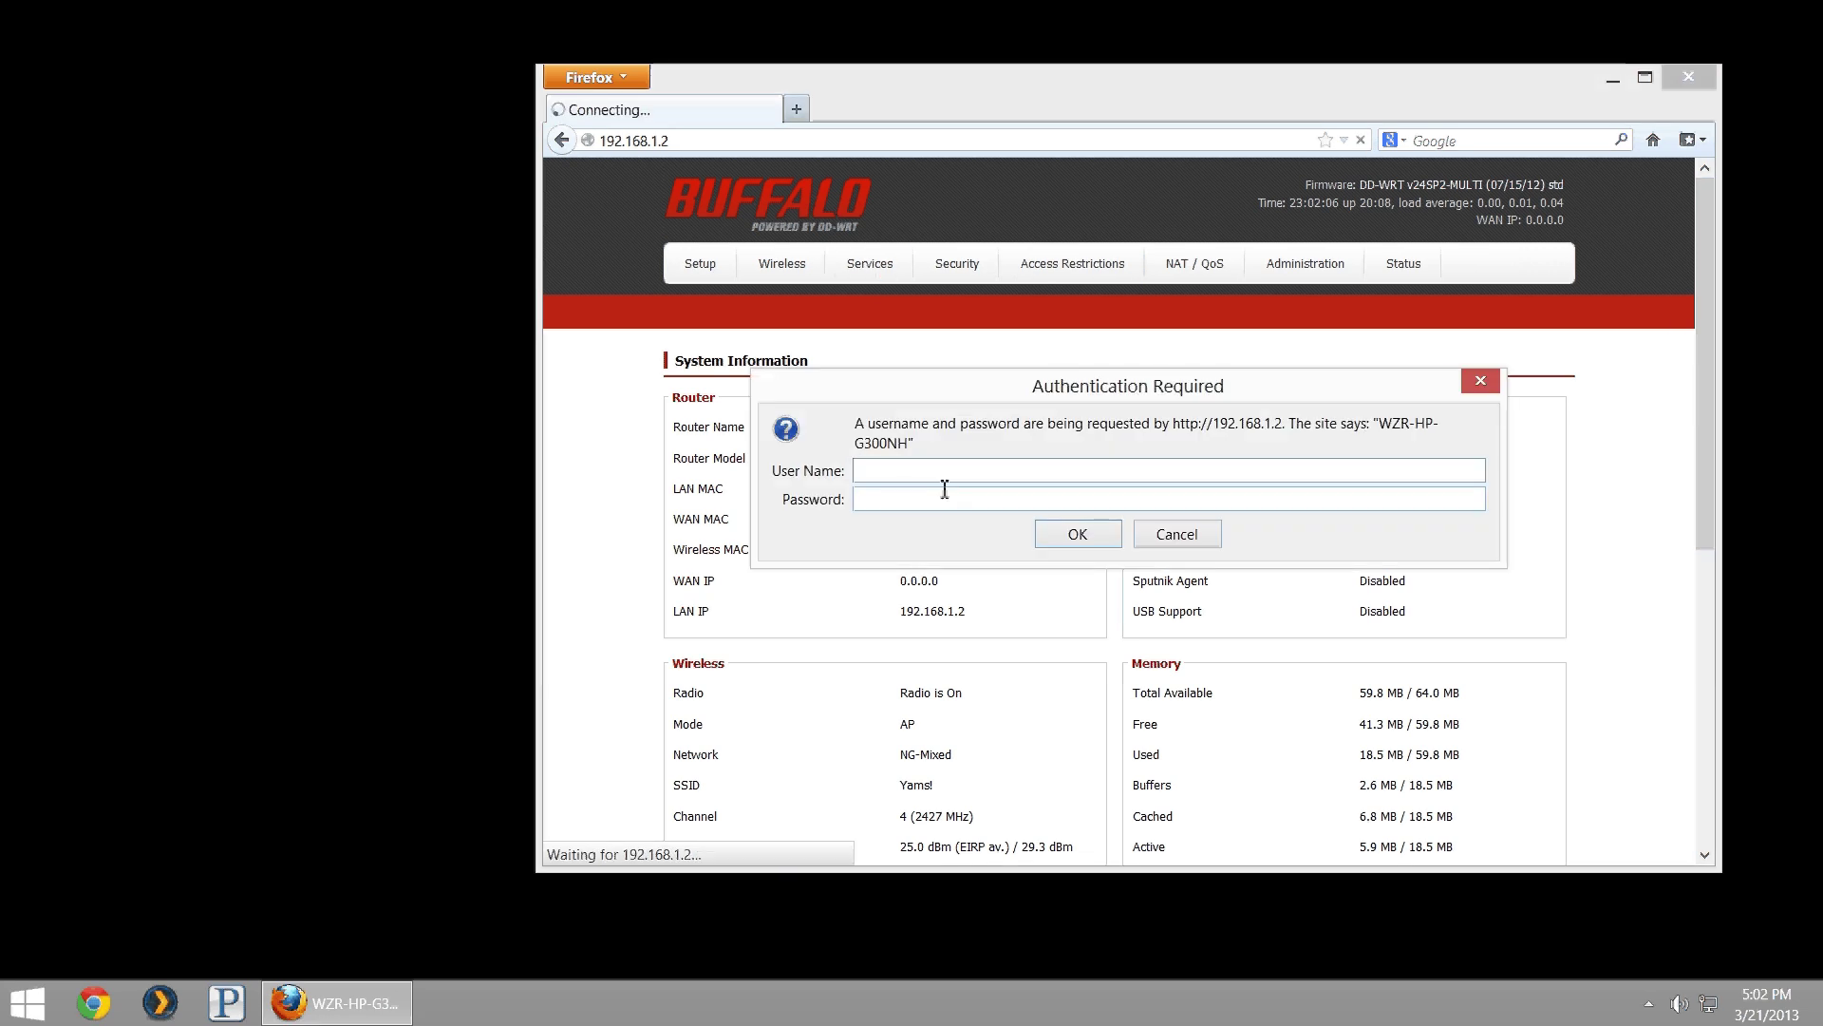
type("admin")
key("Tab")
type("password")
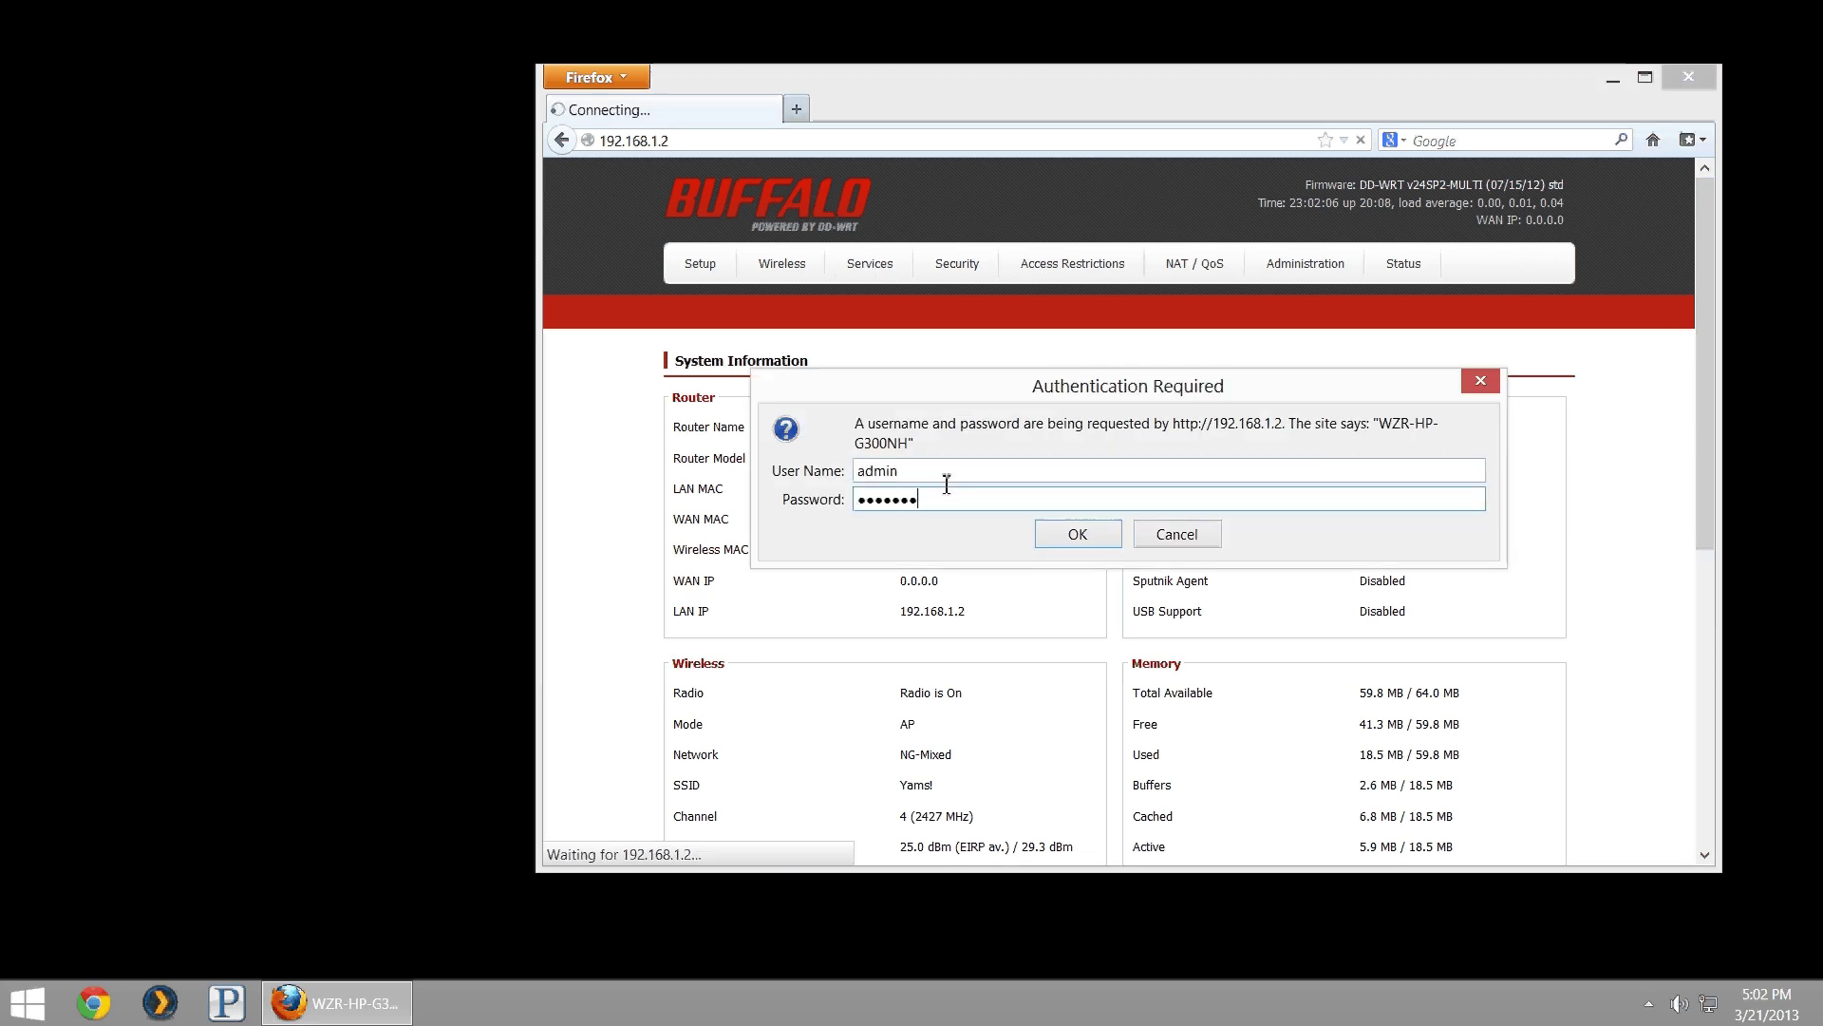
key("Return")
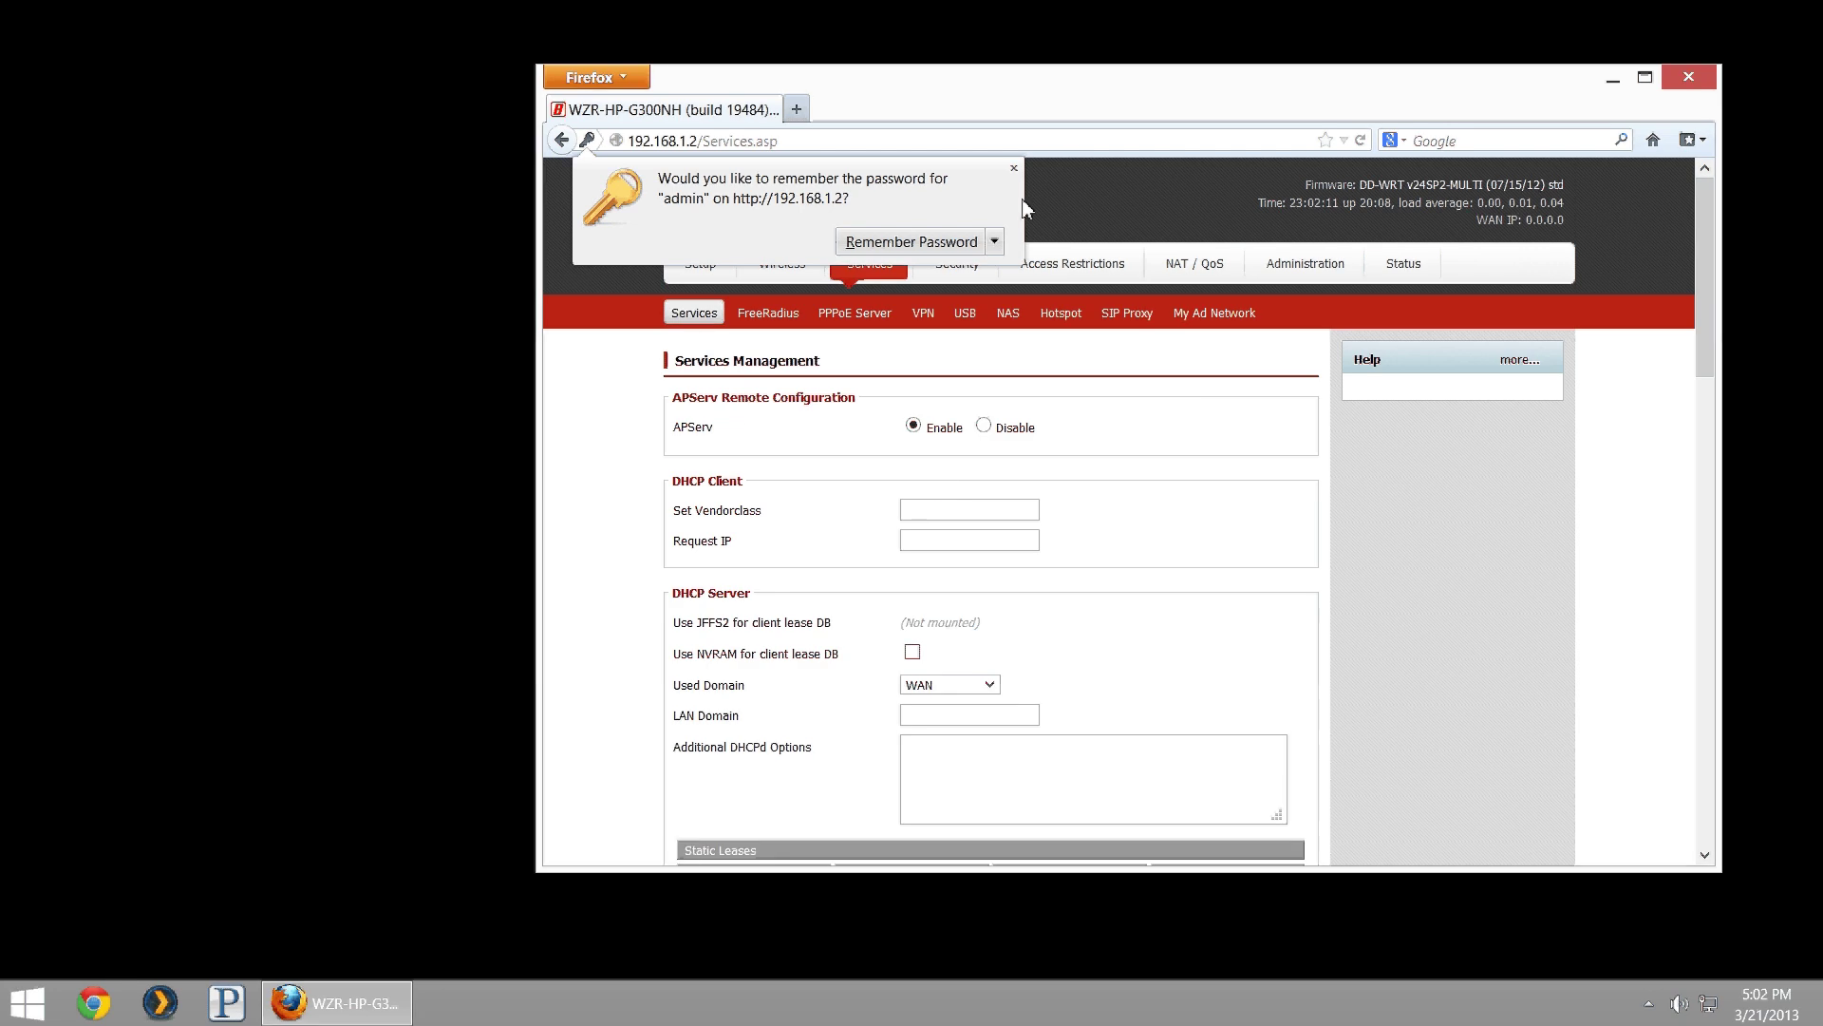
left_click(1014, 169)
left_click(929, 314)
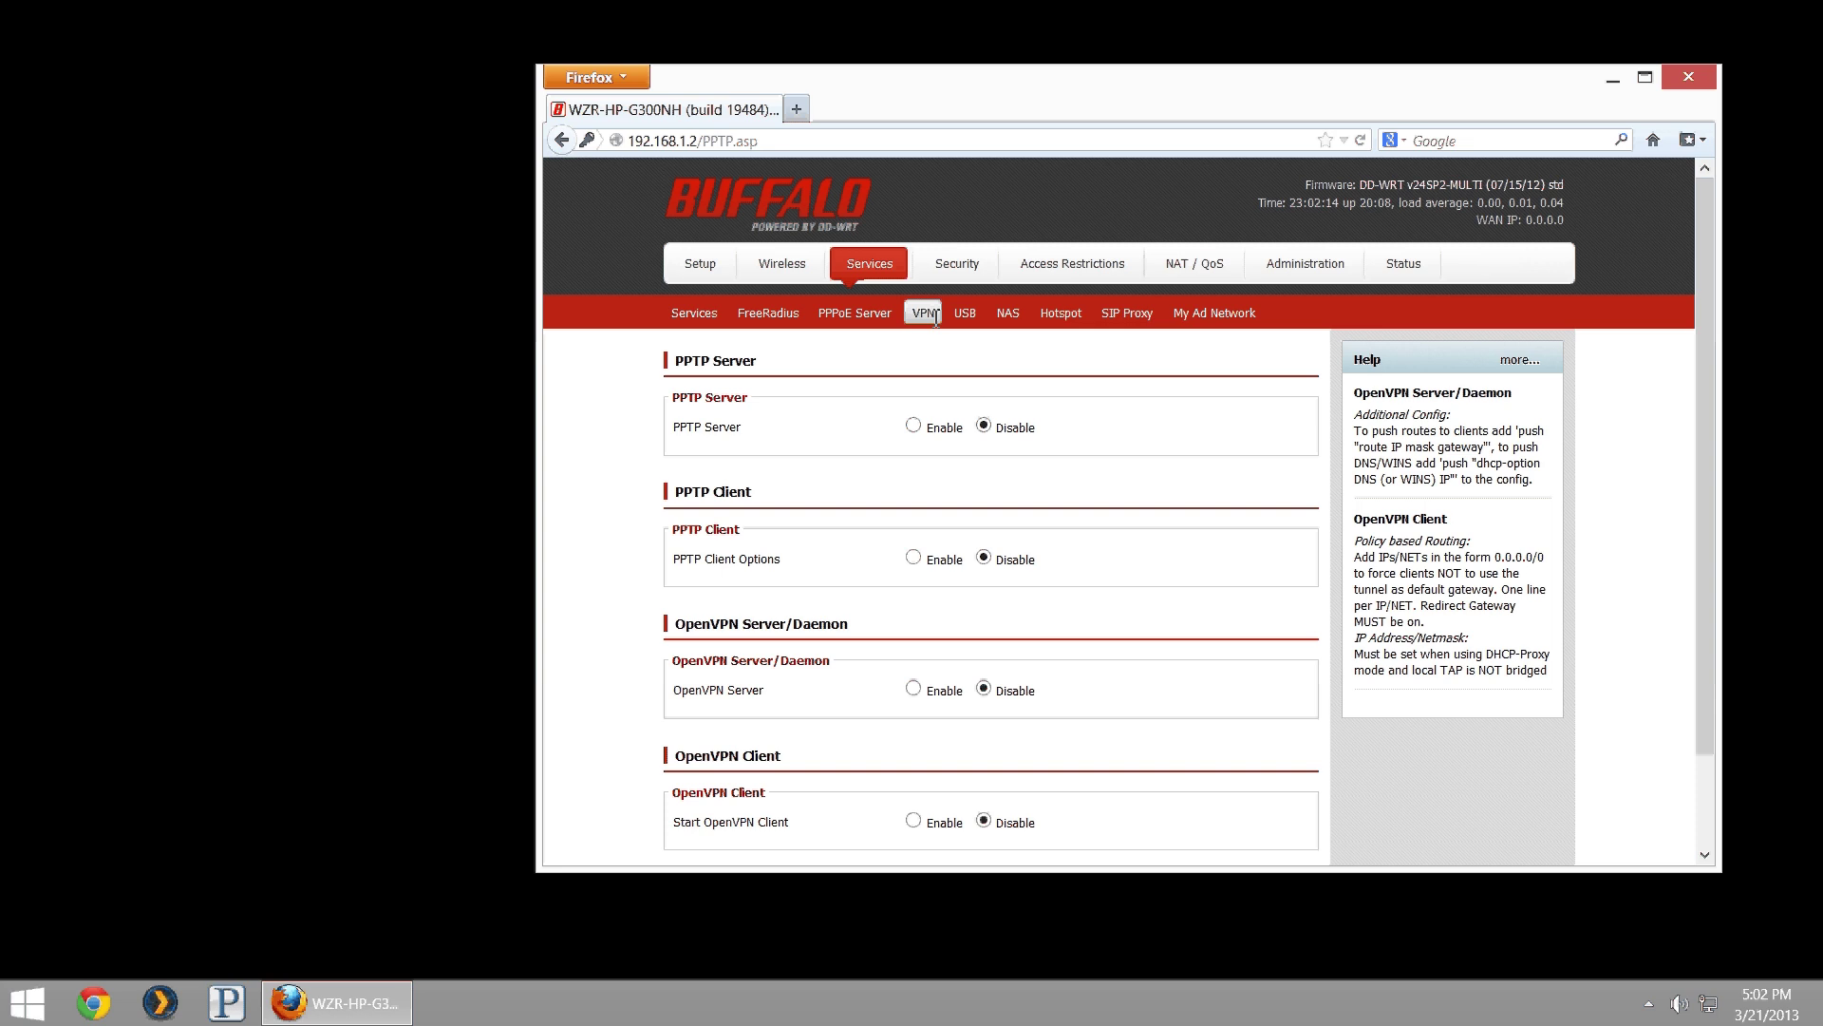
left_click(913, 426)
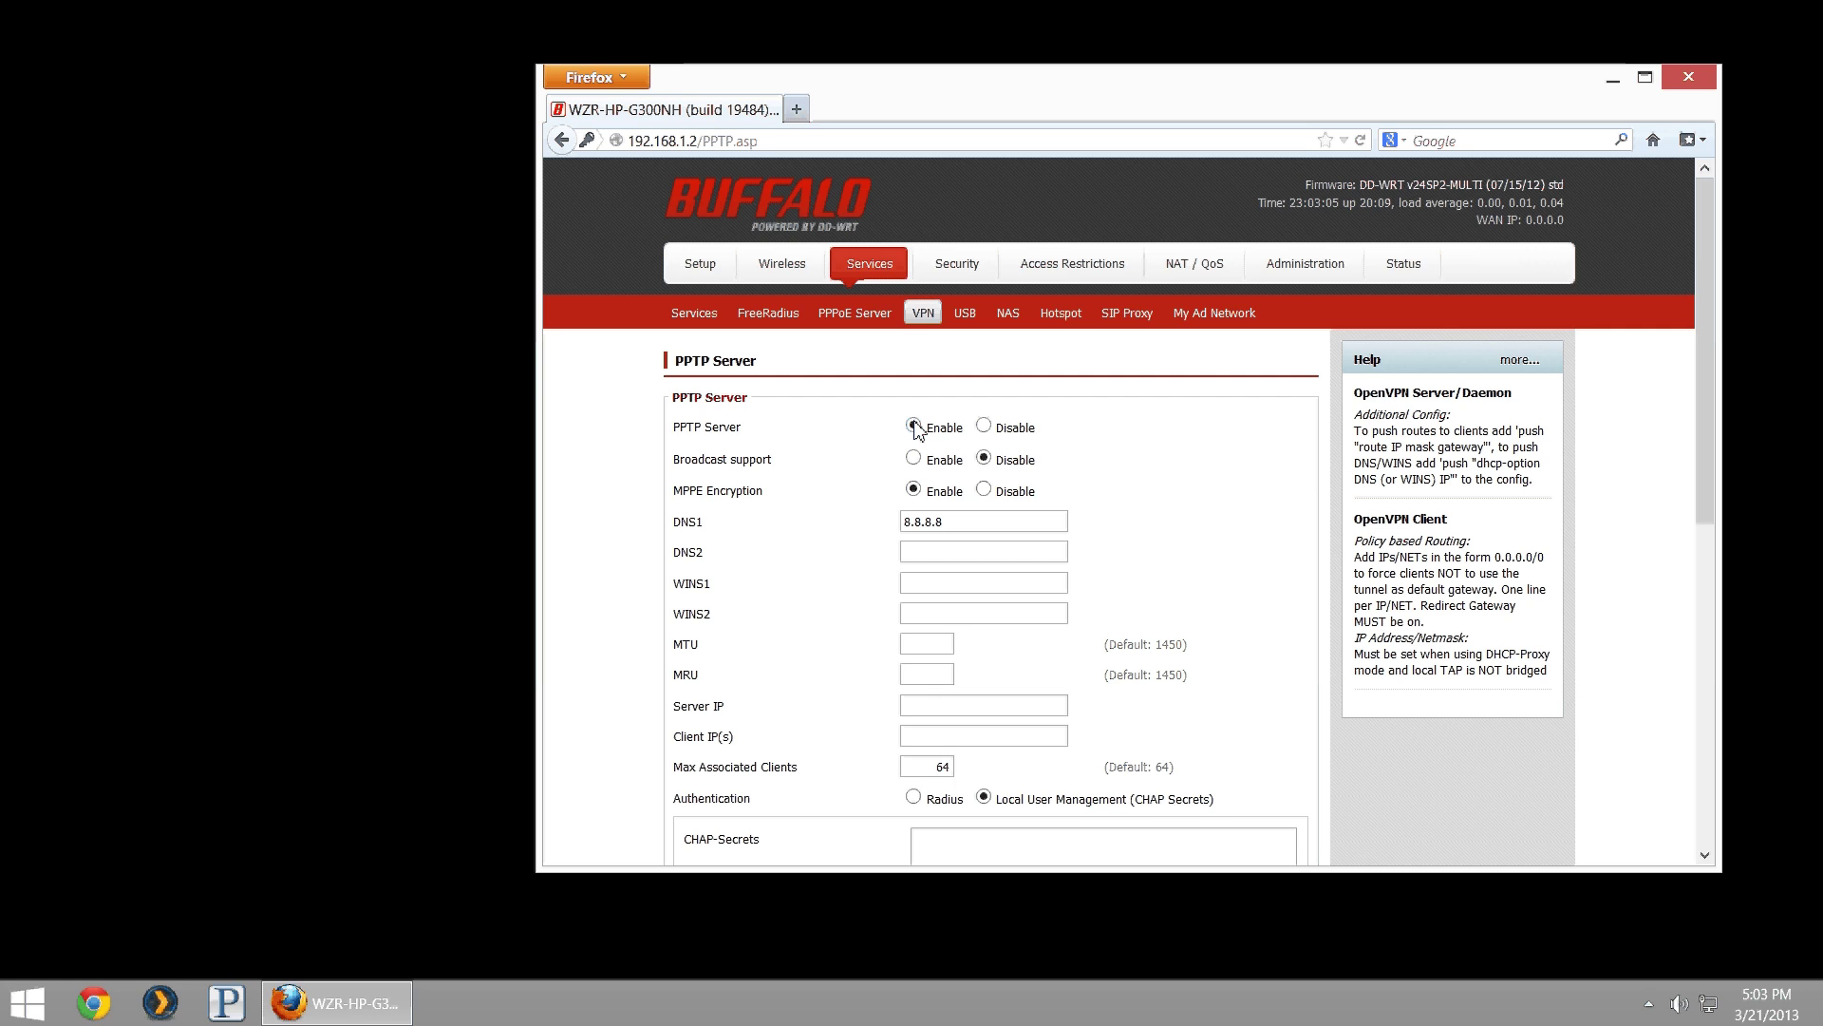
- Set the PPTP server's MTU and MRU to 1450 and Server IP to 192.168.1.2
left_click_drag(1012, 526, 528, 548)
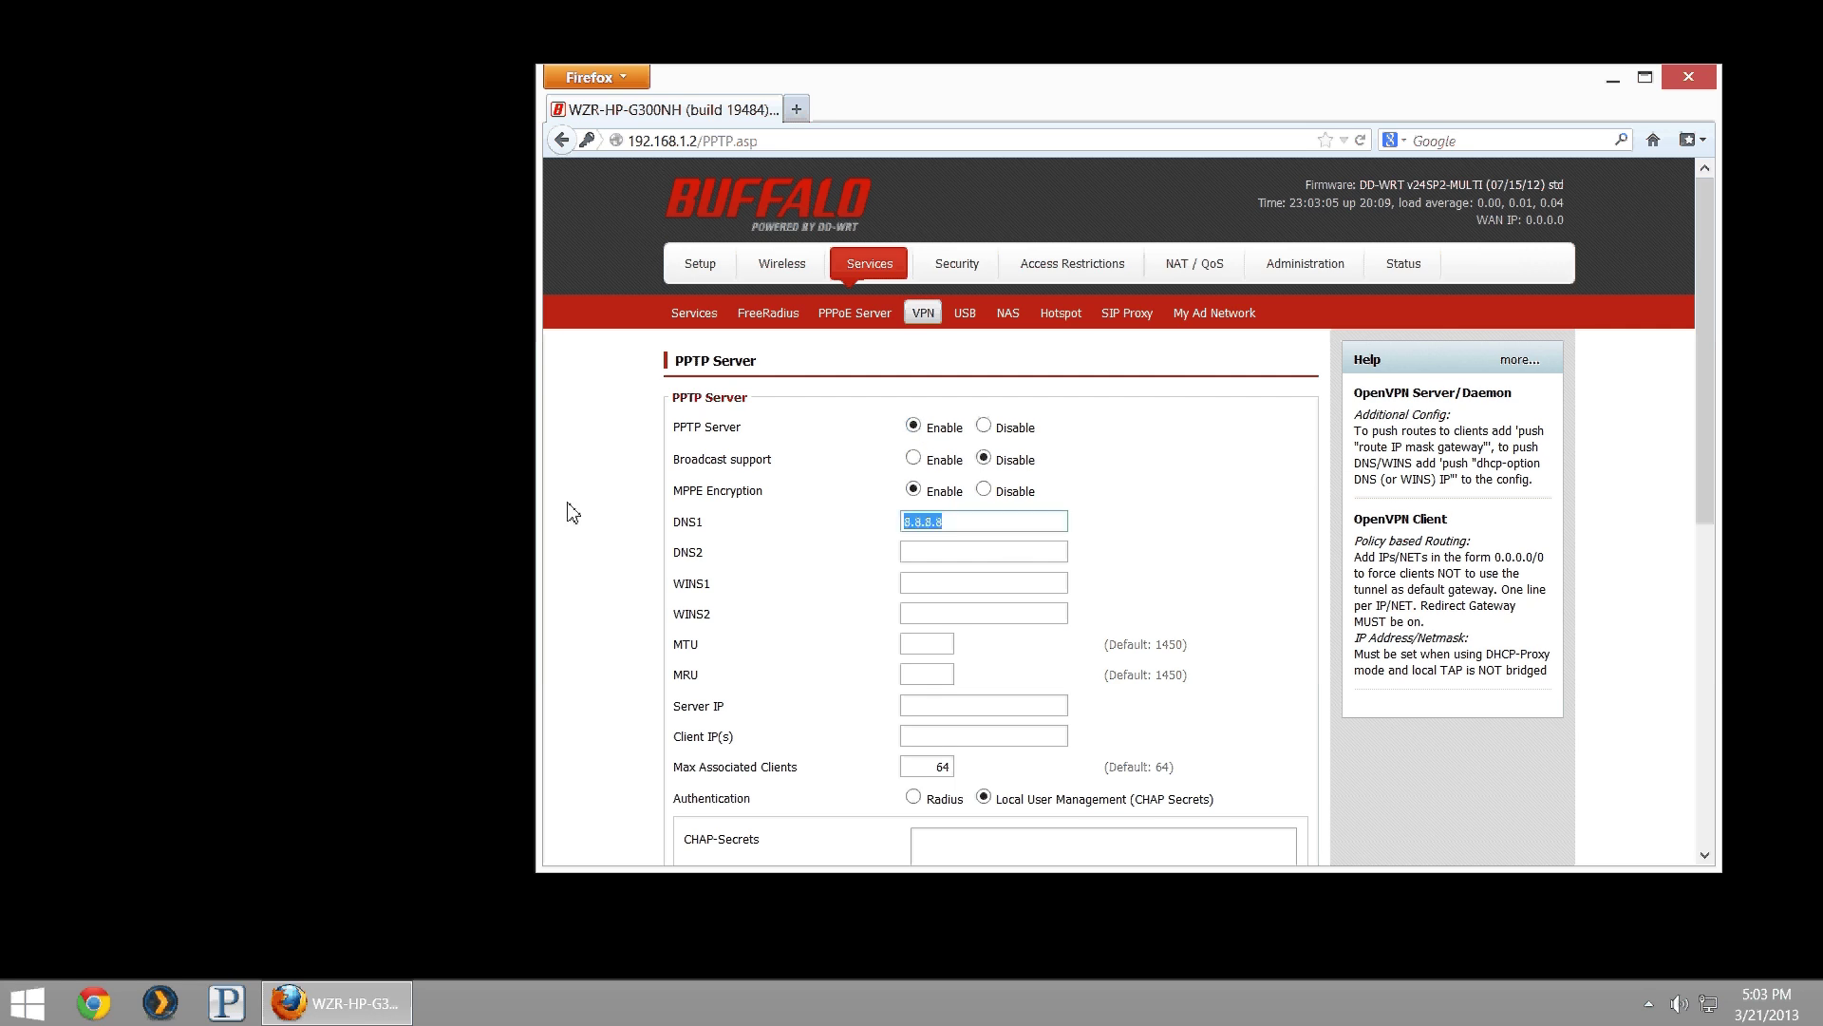
left_click(729, 453)
left_click(953, 645)
type("1450")
key("Tab")
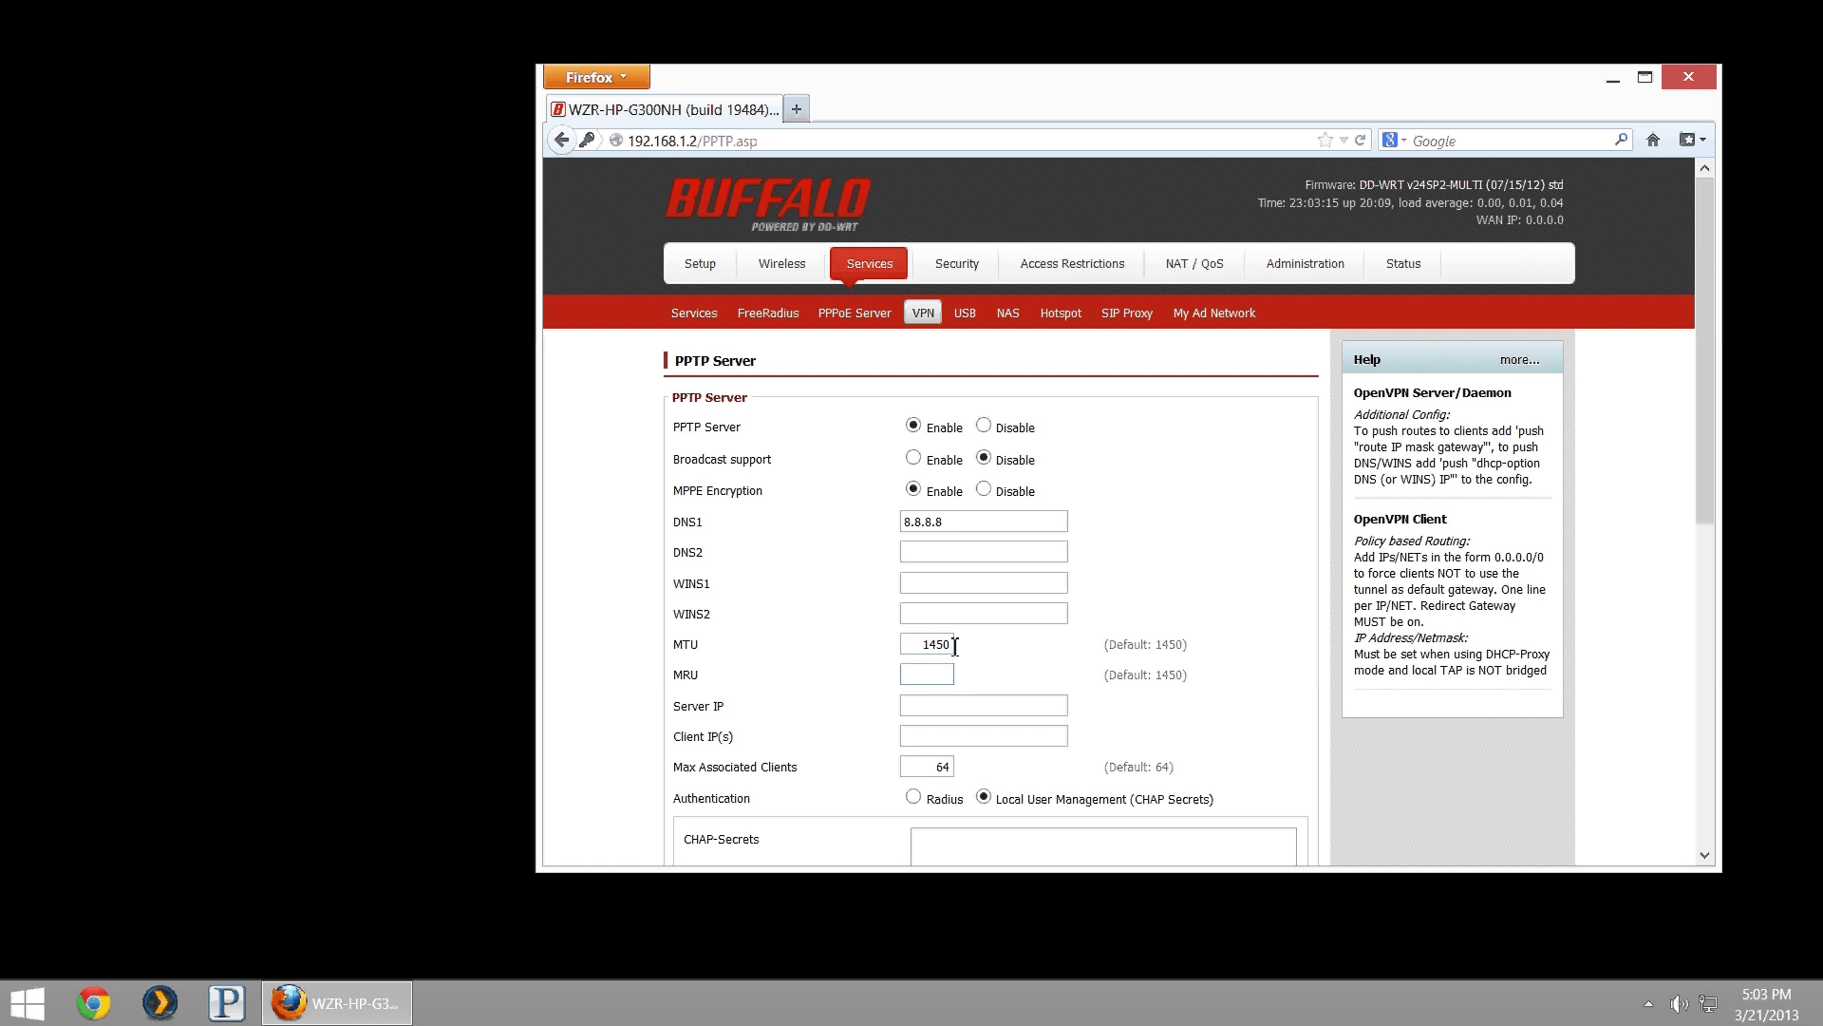
type("1450")
left_click(962, 706)
type("192.168.1.2")
left_click(966, 734)
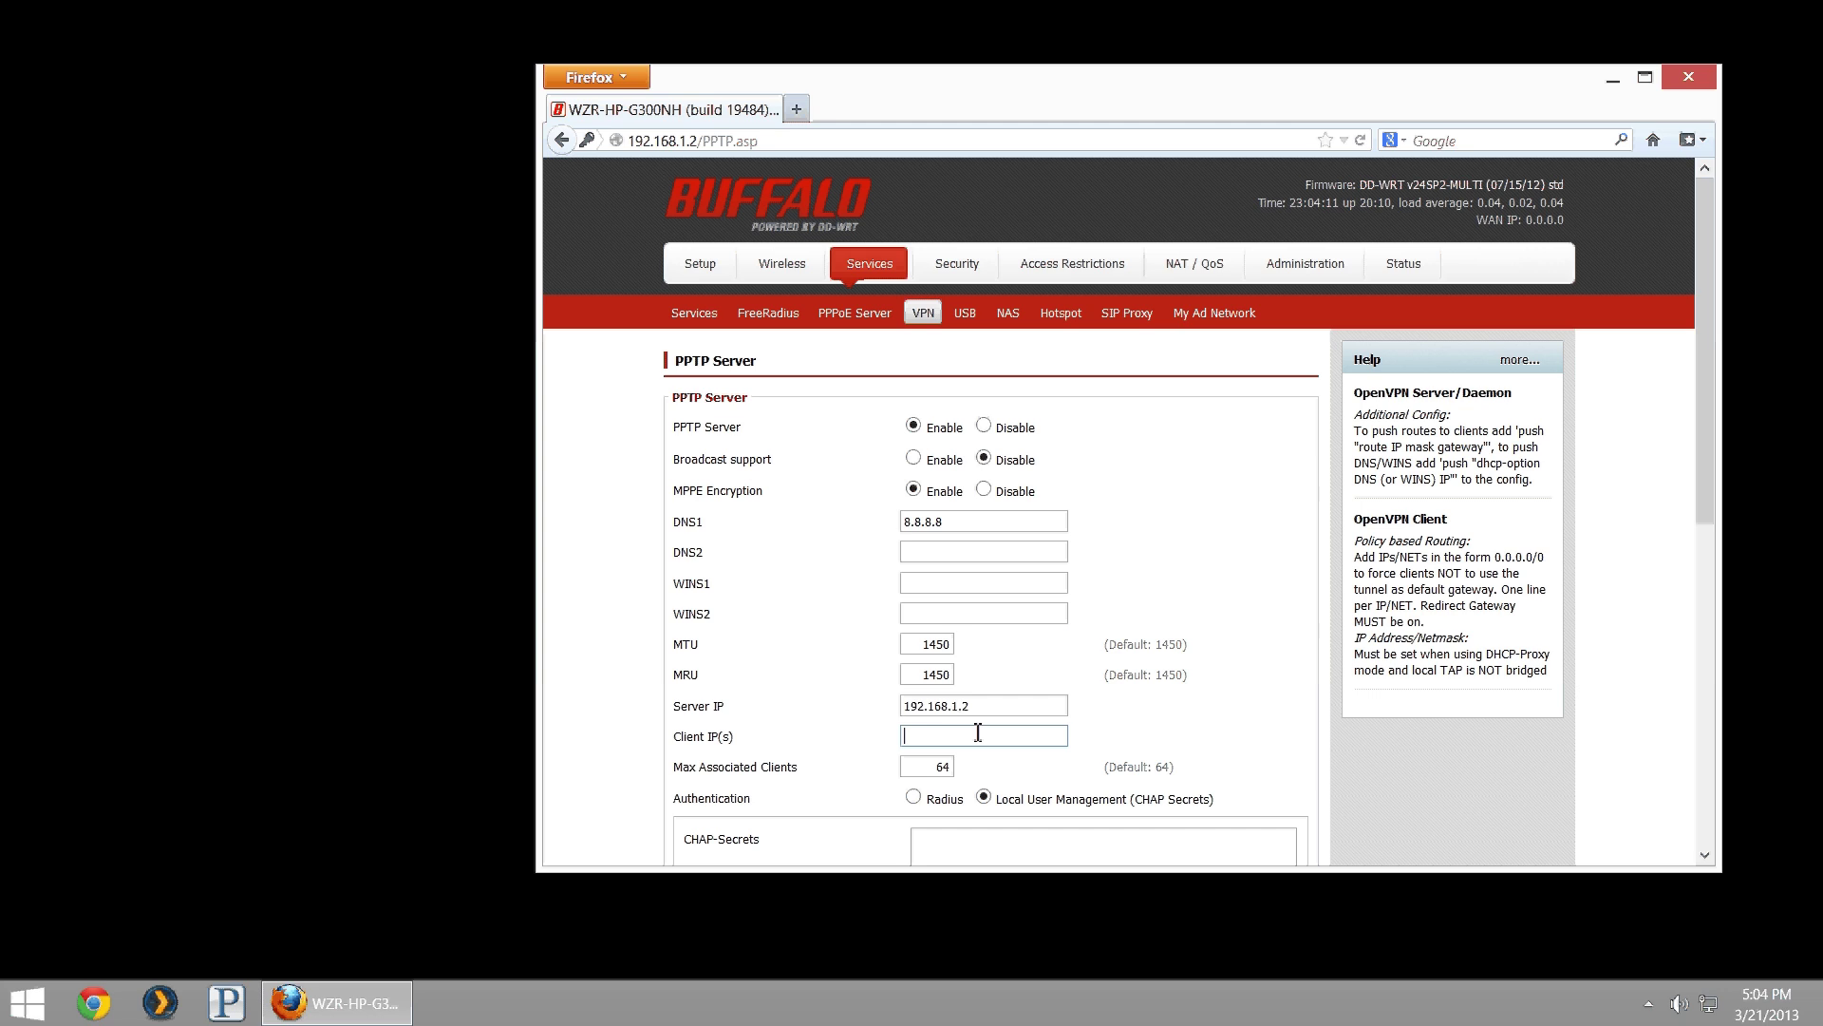
- Enter a first client range of 192.168.1.200-253 with Max Associated Clients 54
type("192.168.1.200")
left_click(925, 760)
left_click(982, 738)
type("-")
type("2")
type("53")
key("Tab")
type("54")
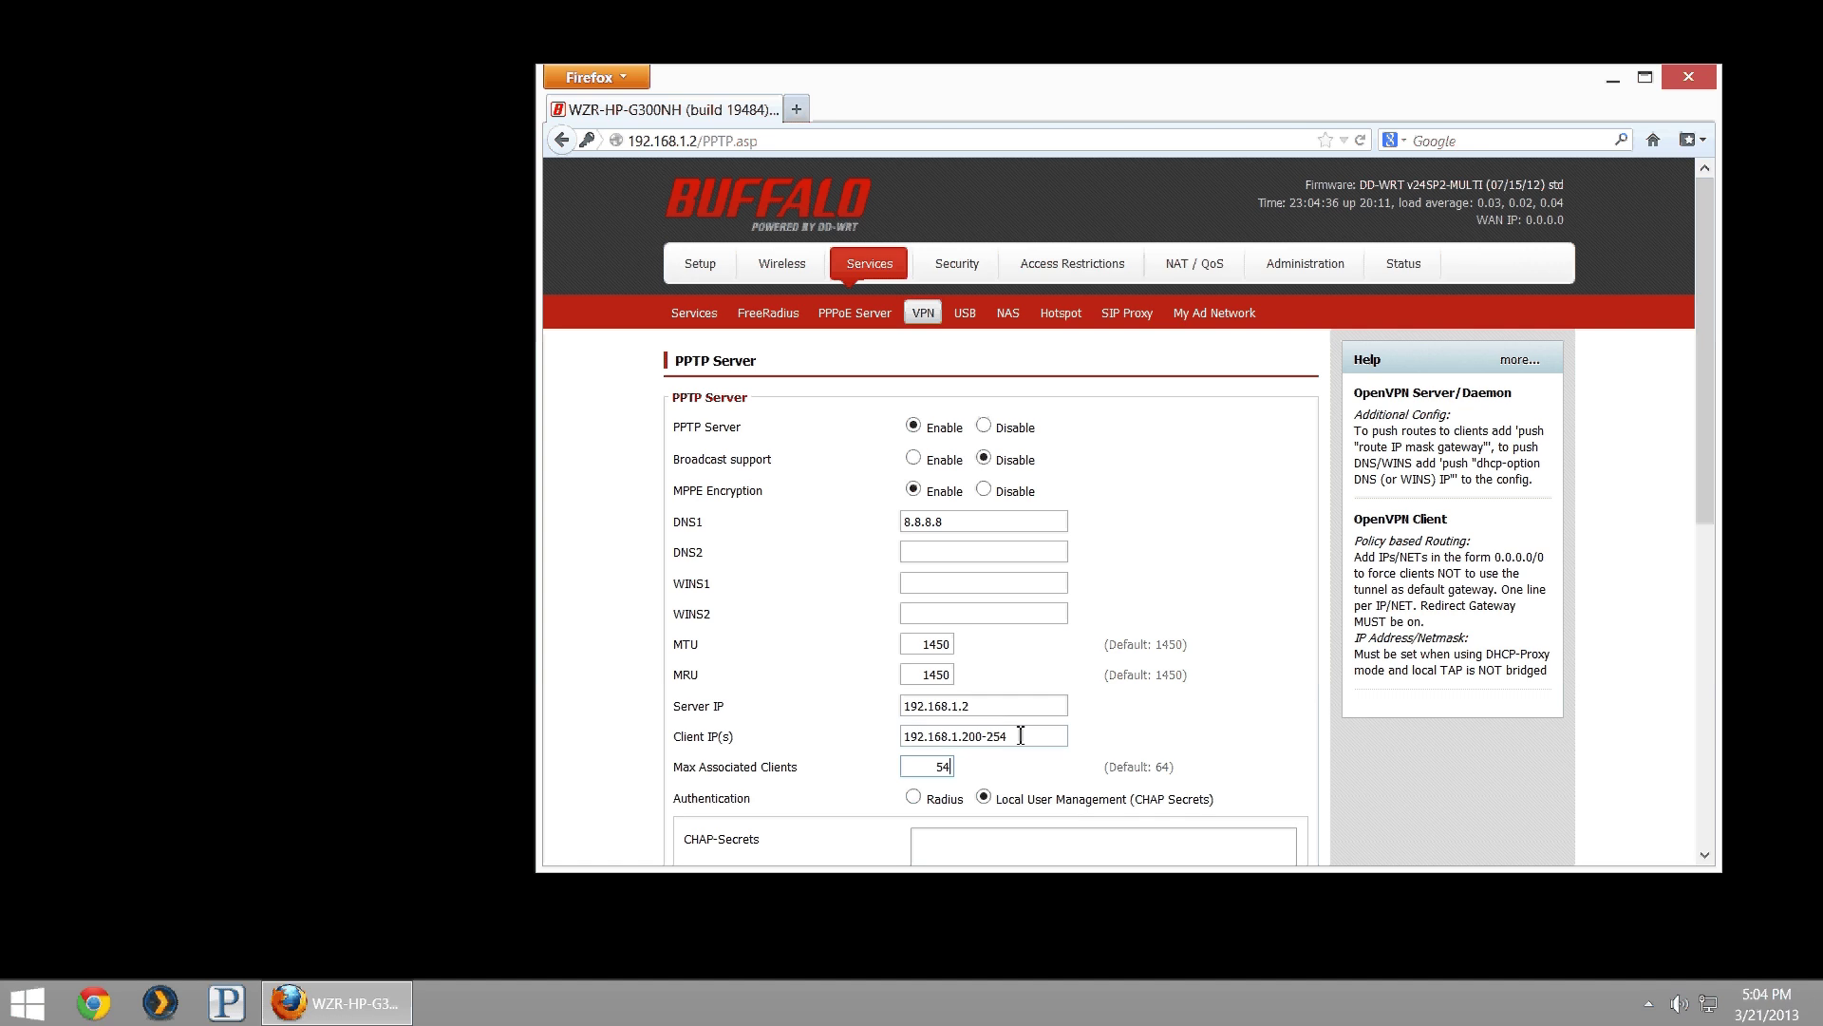
- Change the range start to 192.168.1.10 and Max Associated Clients back to 64
left_click(969, 736)
key("shift+Right")
key("shift+Right")
type("10")
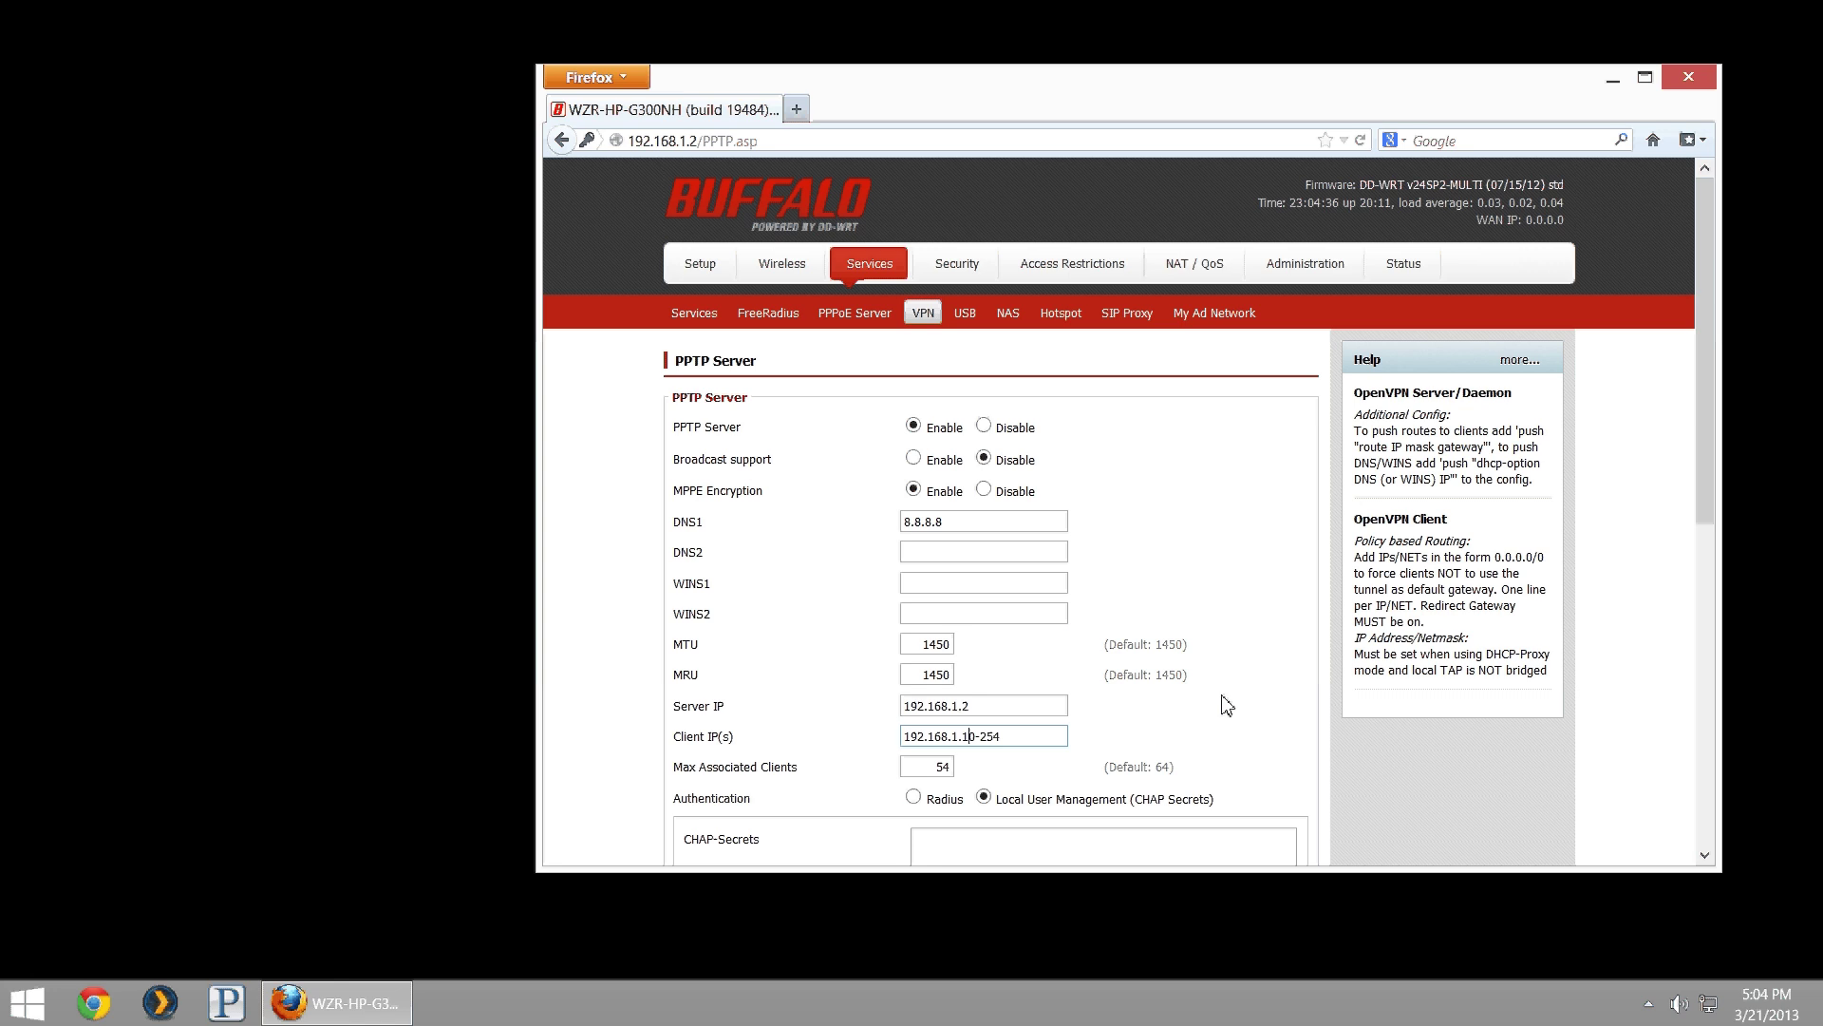
key("Delete")
key("Right")
key("shift+Right")
key("shift+Right")
key("BackSpace")
key("BackSpace")
type("190")
key("Tab")
type("64")
- Change the range's upper end to 74, giving Client IP(s) 192.168.1.10-74
key("Tab")
key("Left")
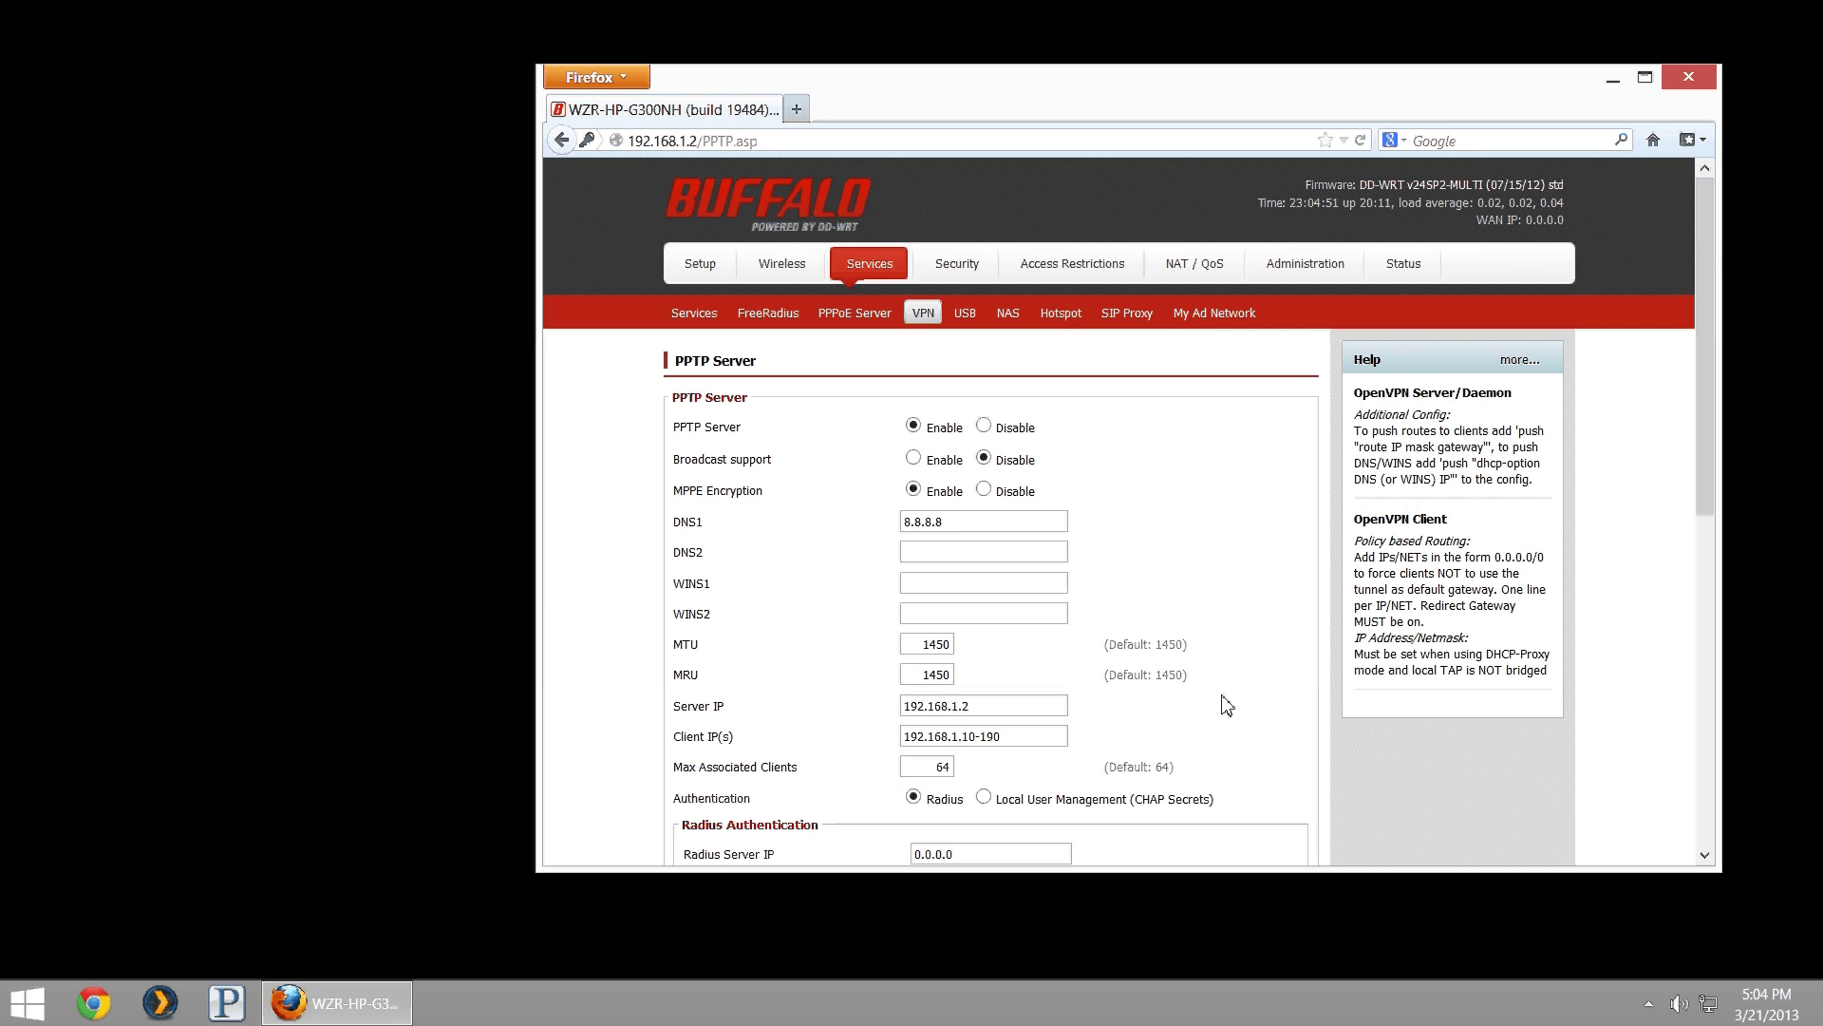
key("shift+Tab")
key("shift+Tab")
key("End")
key("BackSpace")
key("BackSpace")
key("BackSpace")
type("74")
key("Tab")
key("Tab")
- Switch PPTP authentication to Local User Management (CHAP Secrets)
left_click(1057, 741)
scroll(1057, 741, "down", 3)
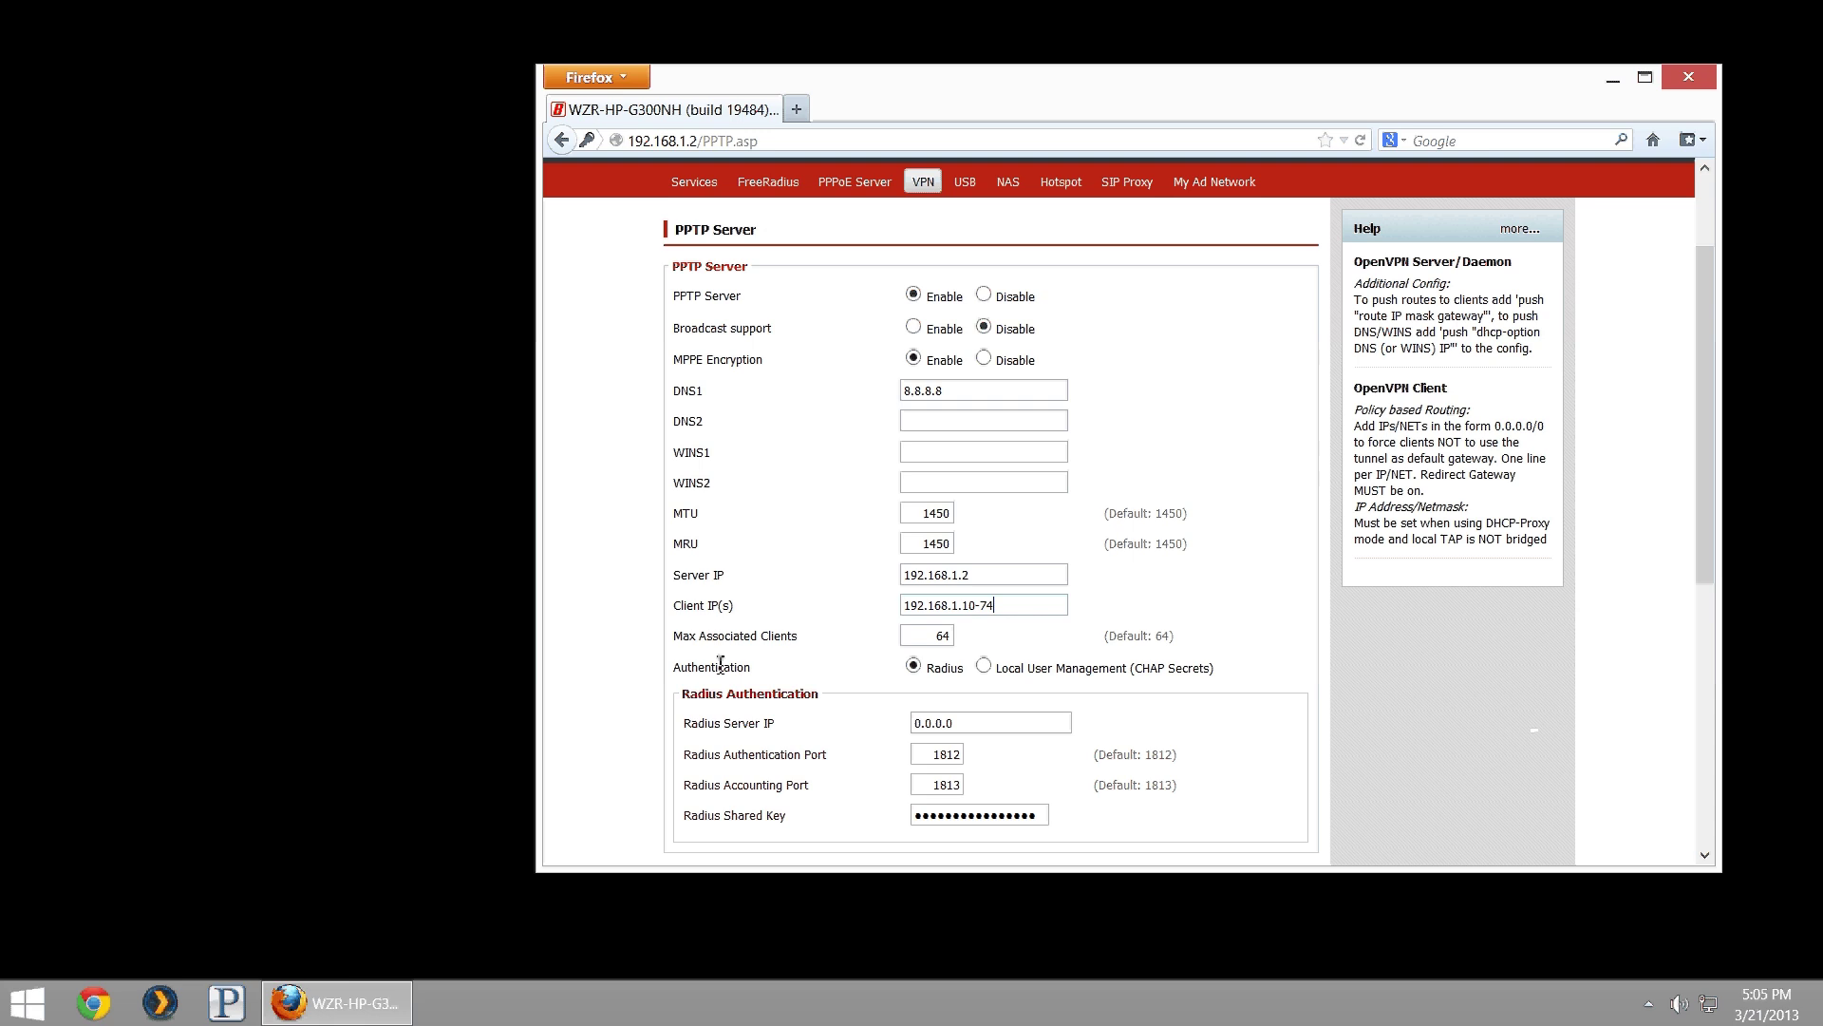
left_click(984, 668)
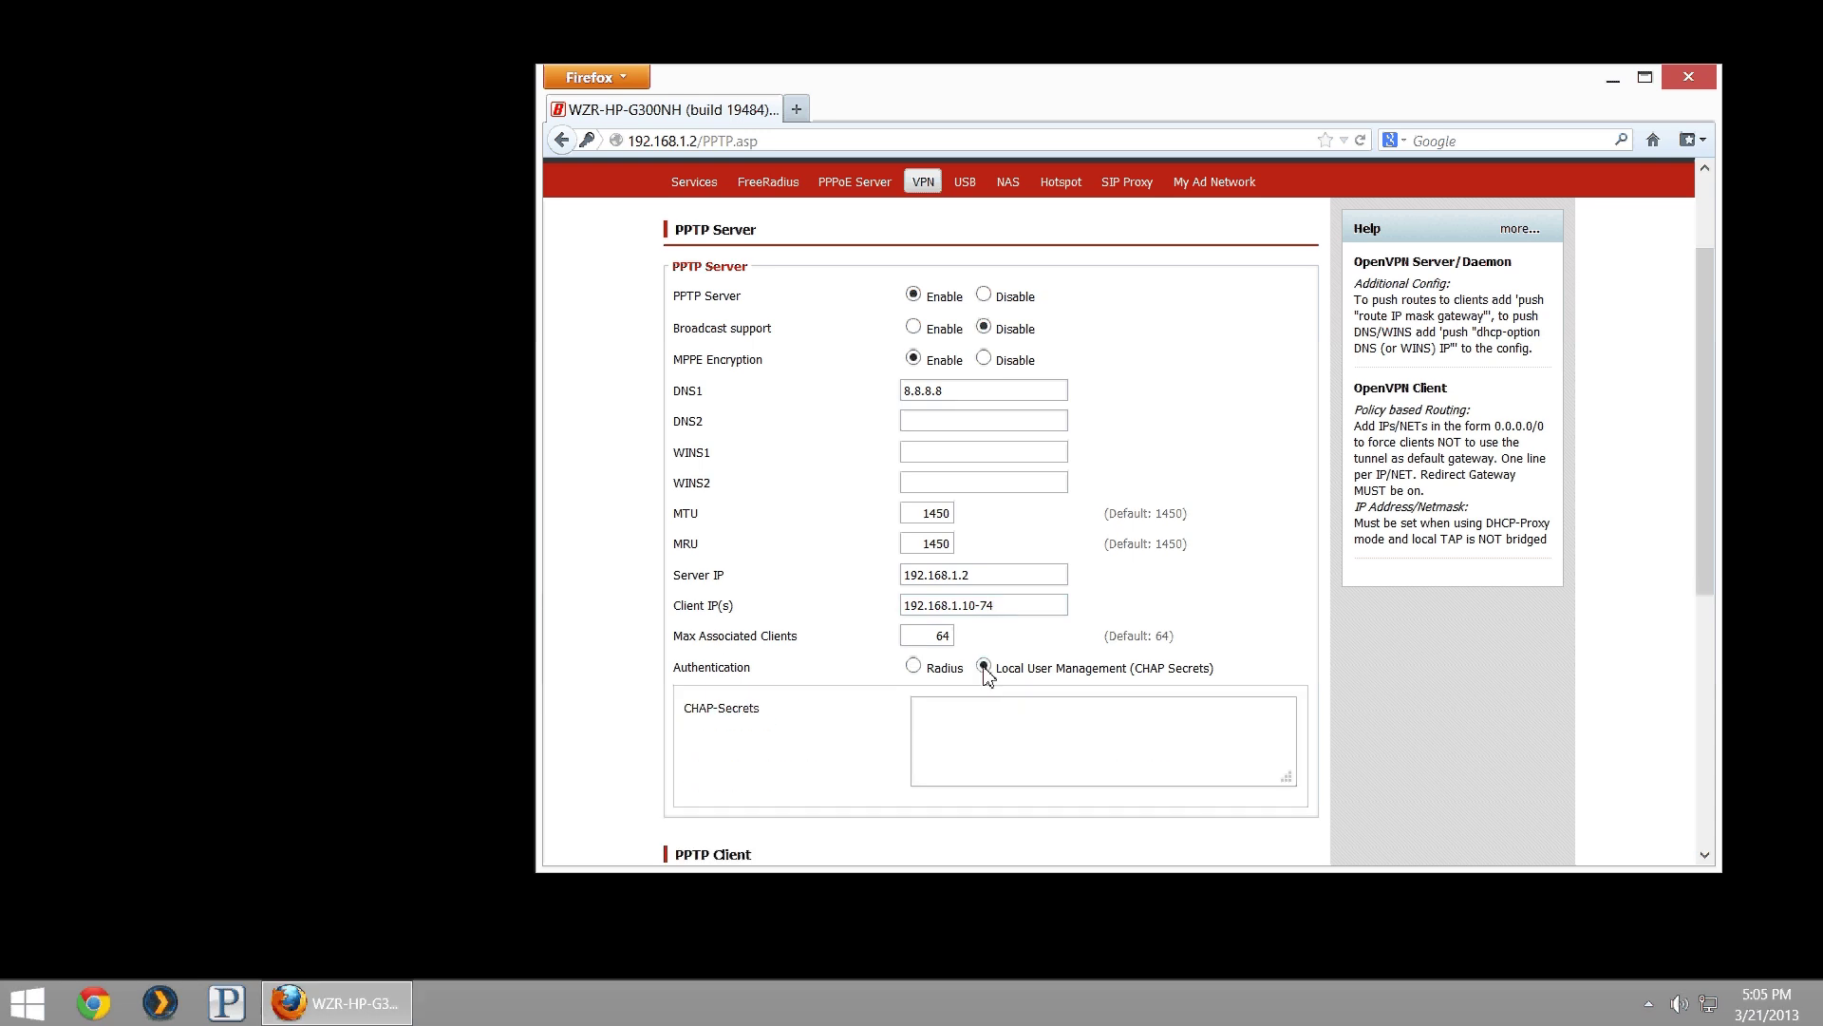
left_click(913, 666)
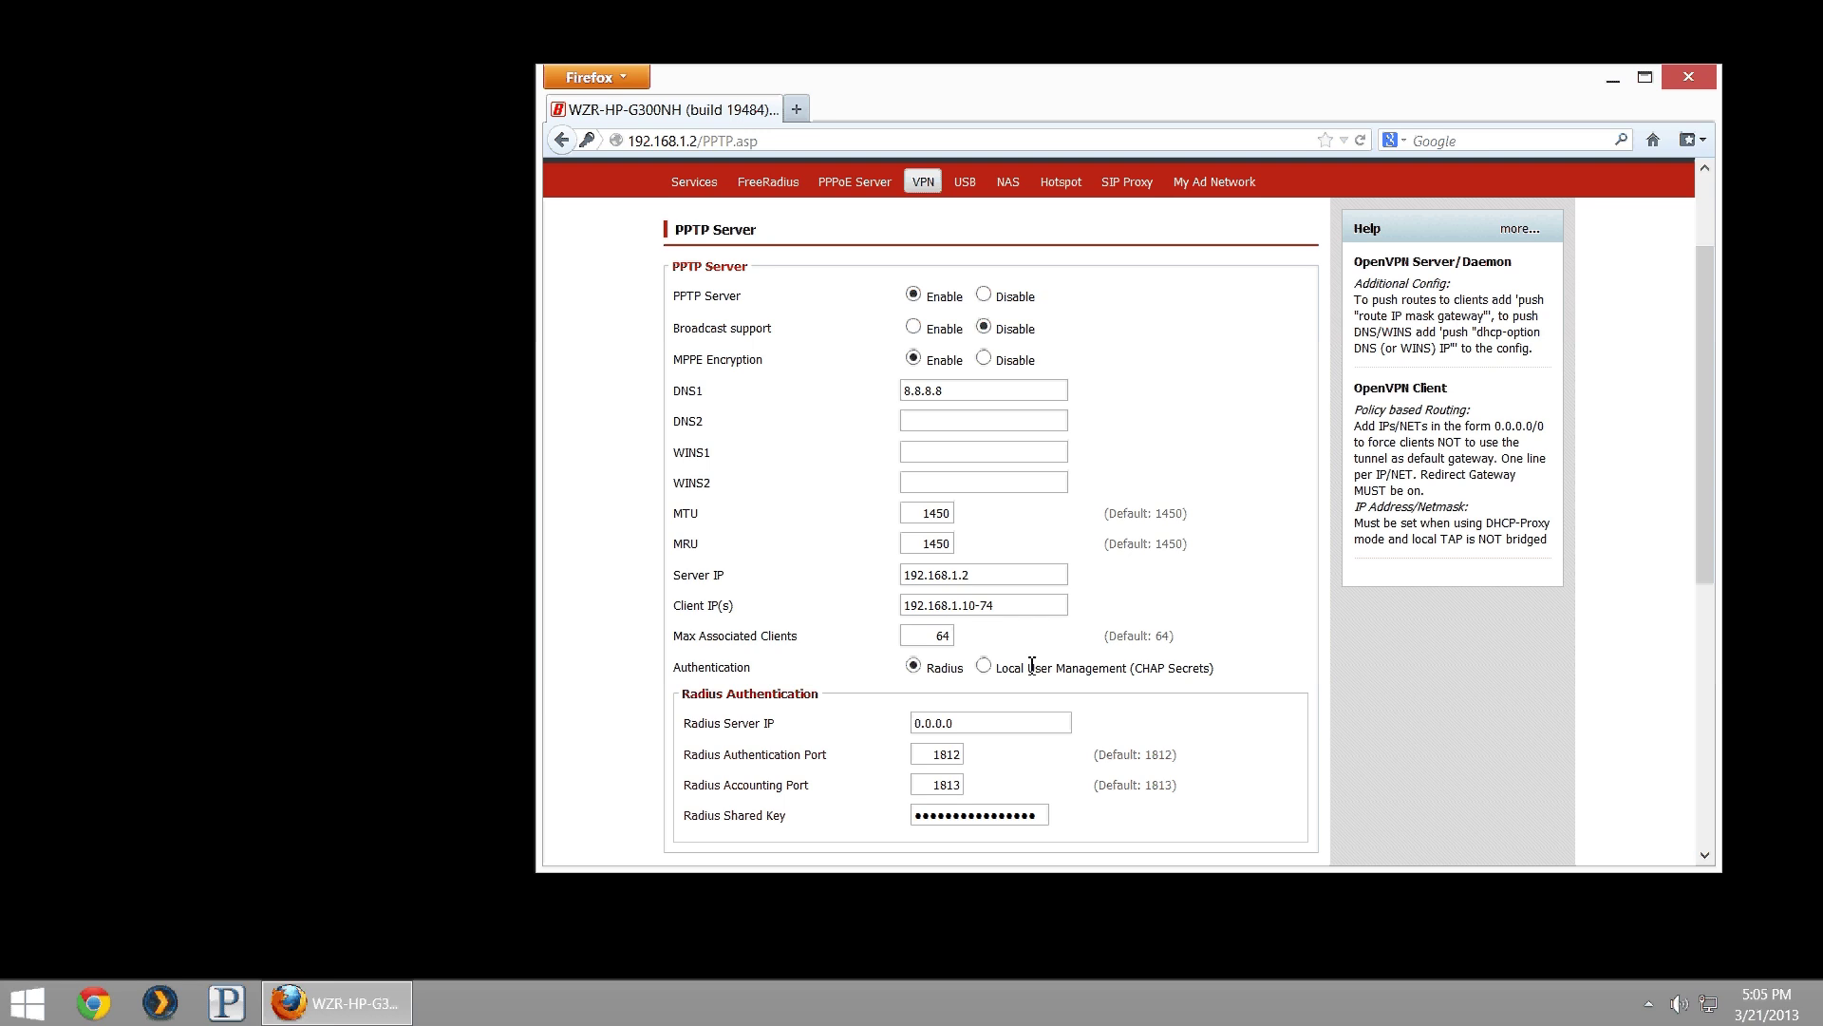
left_click(984, 667)
- Enter two 'user * password *' lines for the VPN users in the CHAP-Secrets list
left_click(1019, 726)
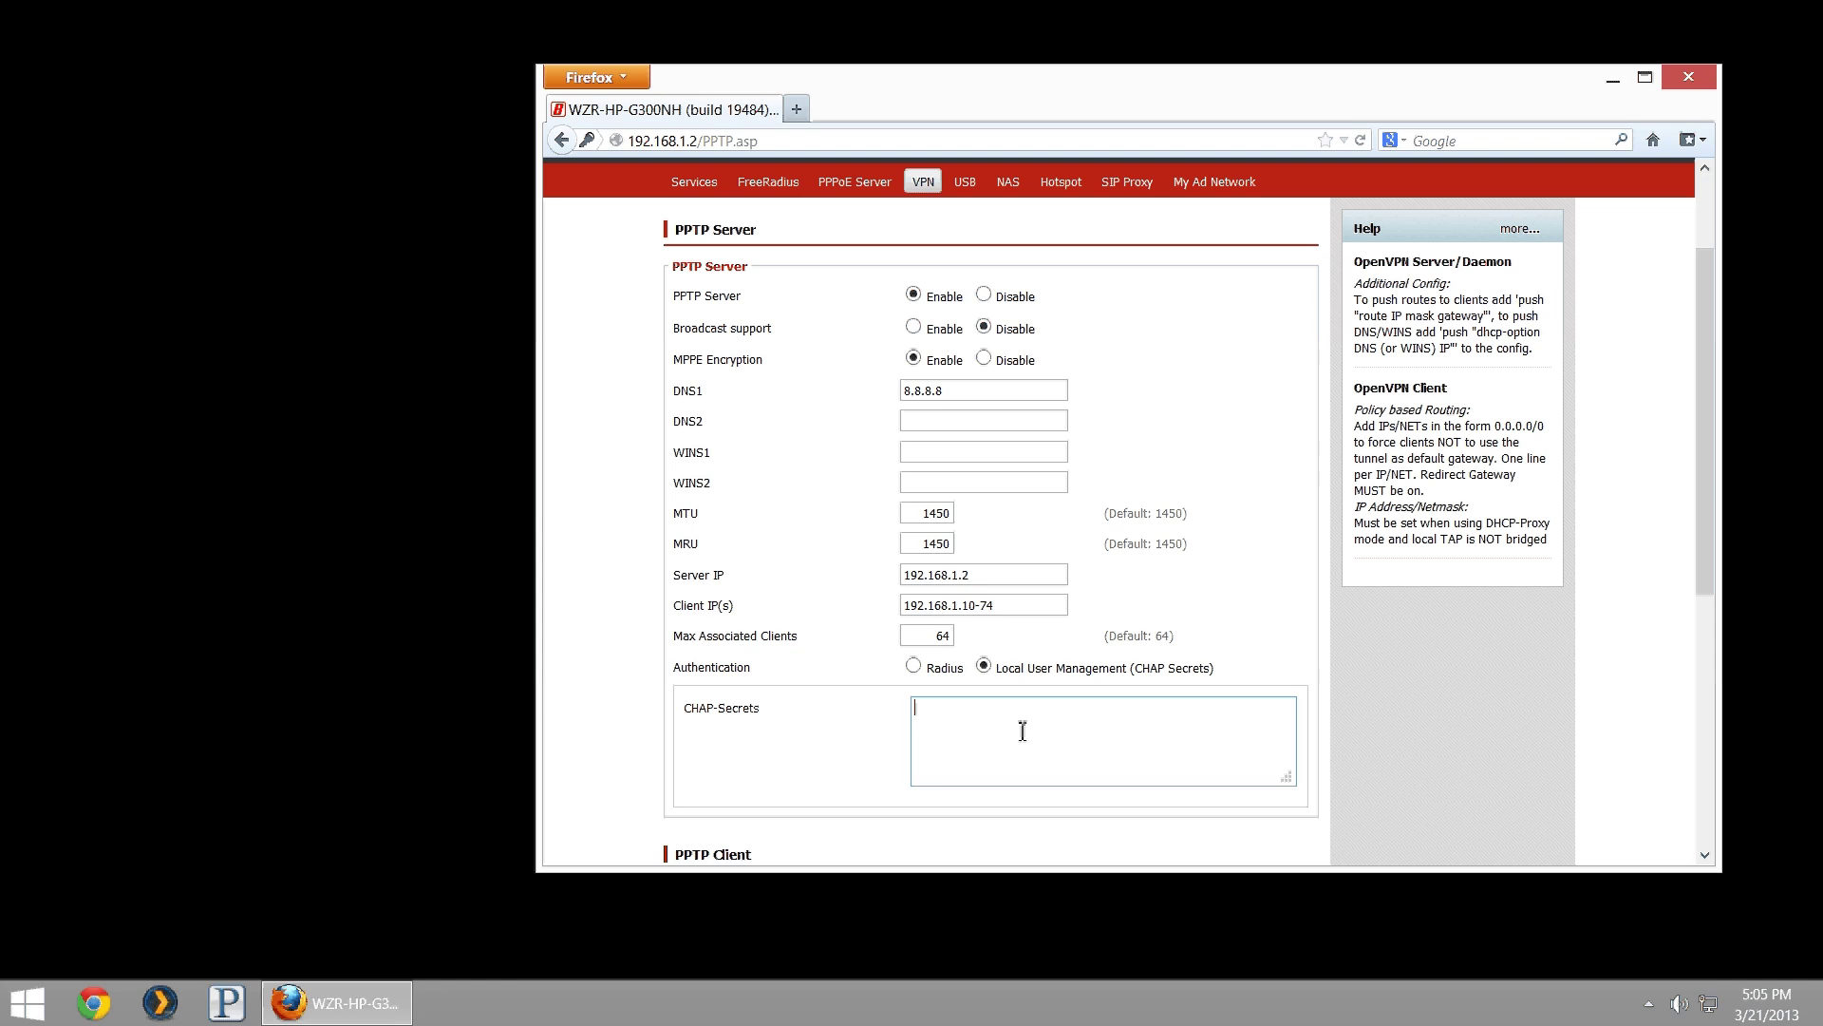
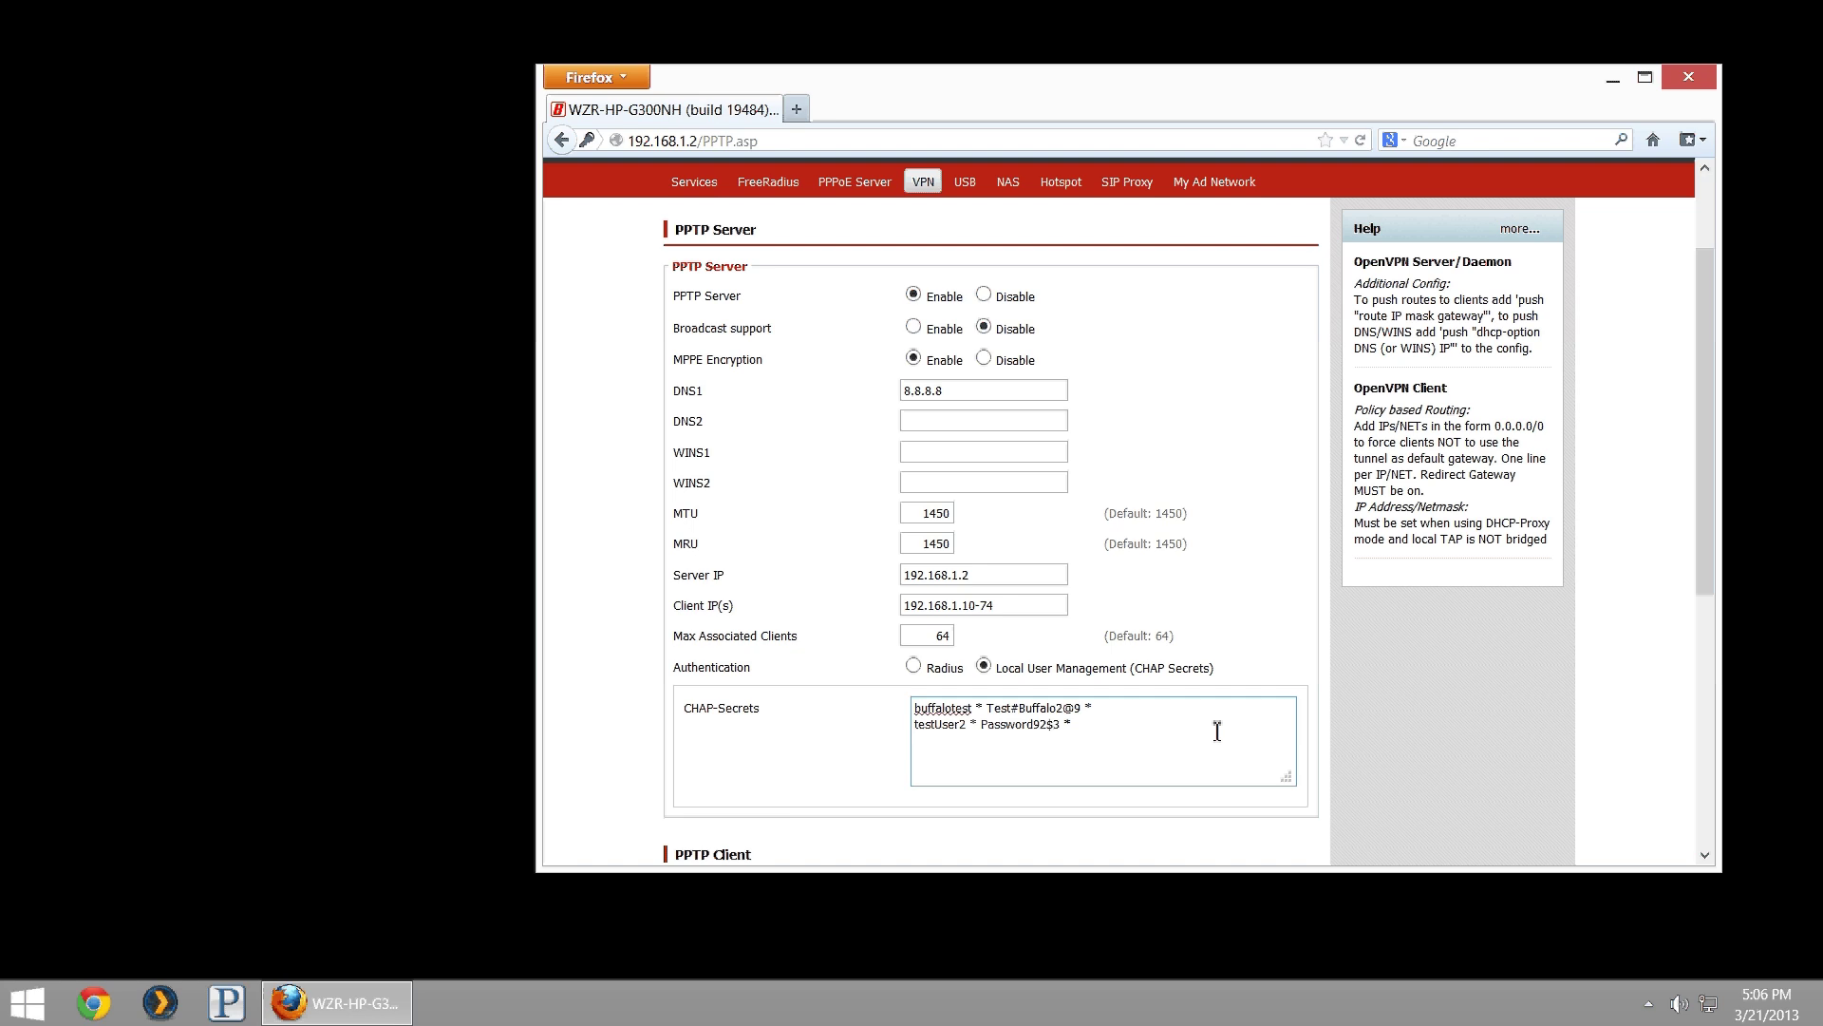
- Save the PPTP server settings and apply them on the router
scroll(1177, 698, "down", 3)
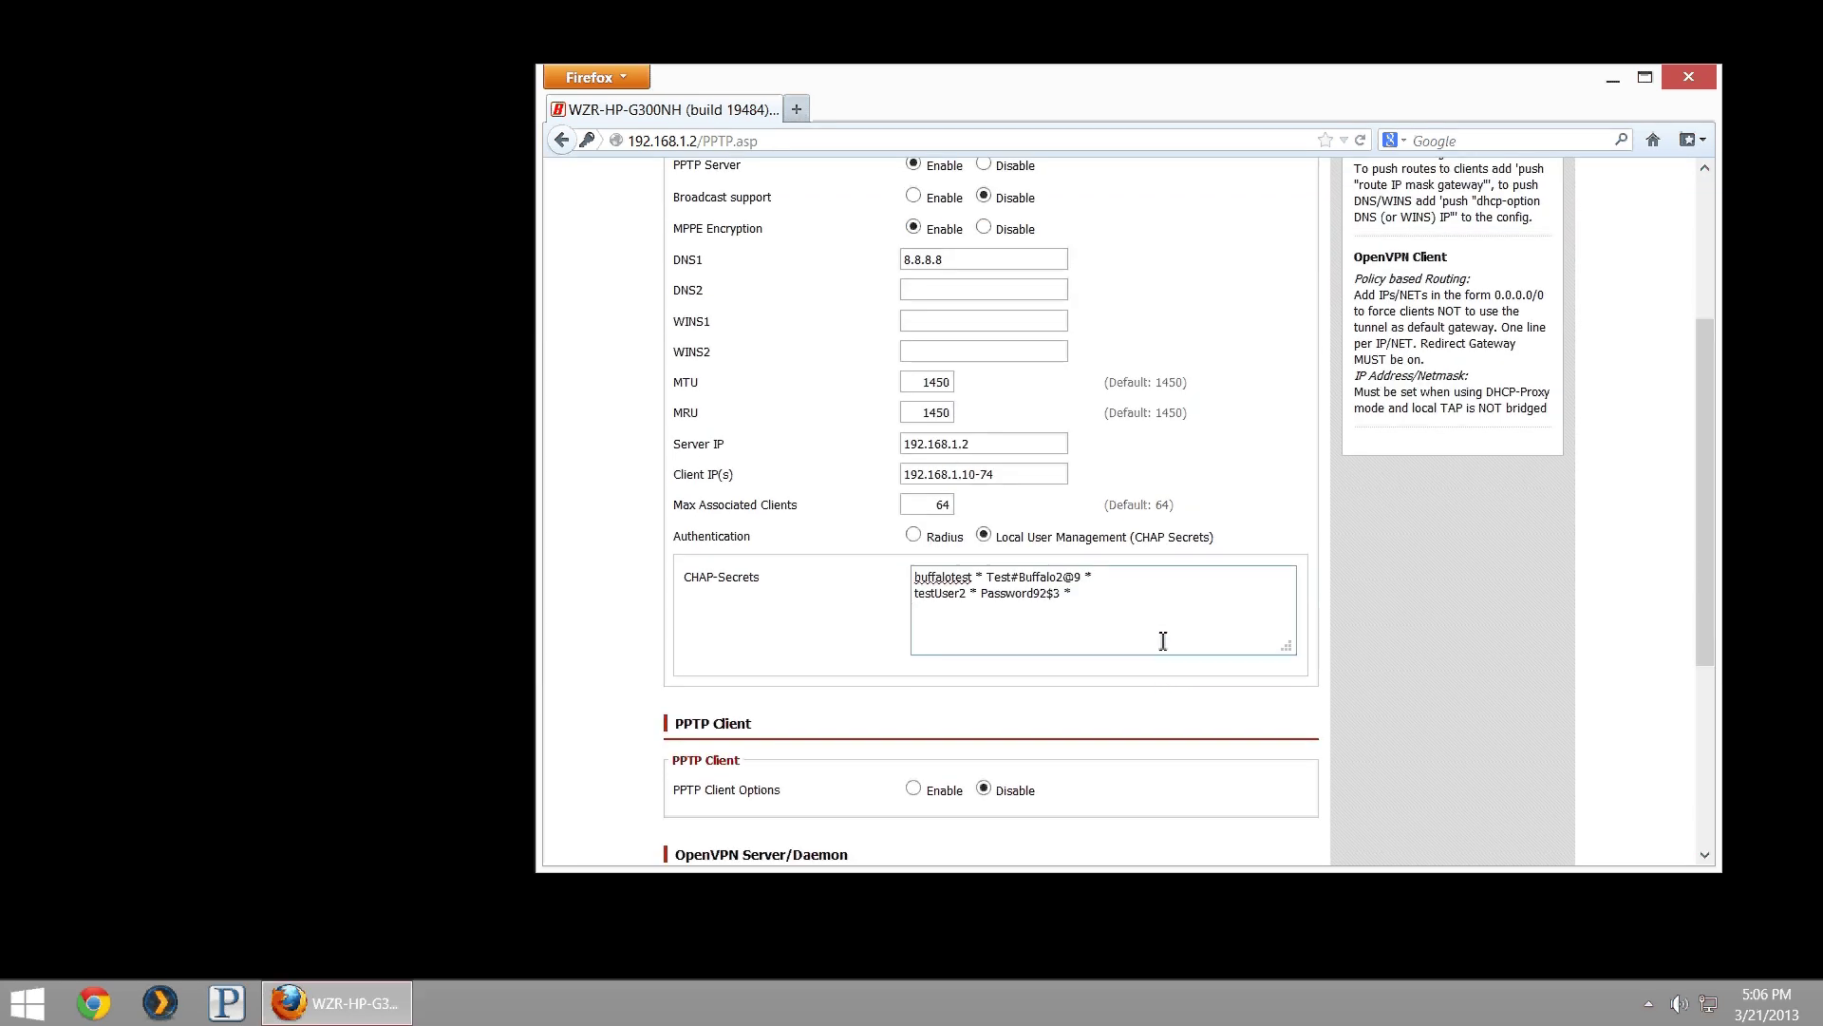
scroll(1163, 641, "up", 5)
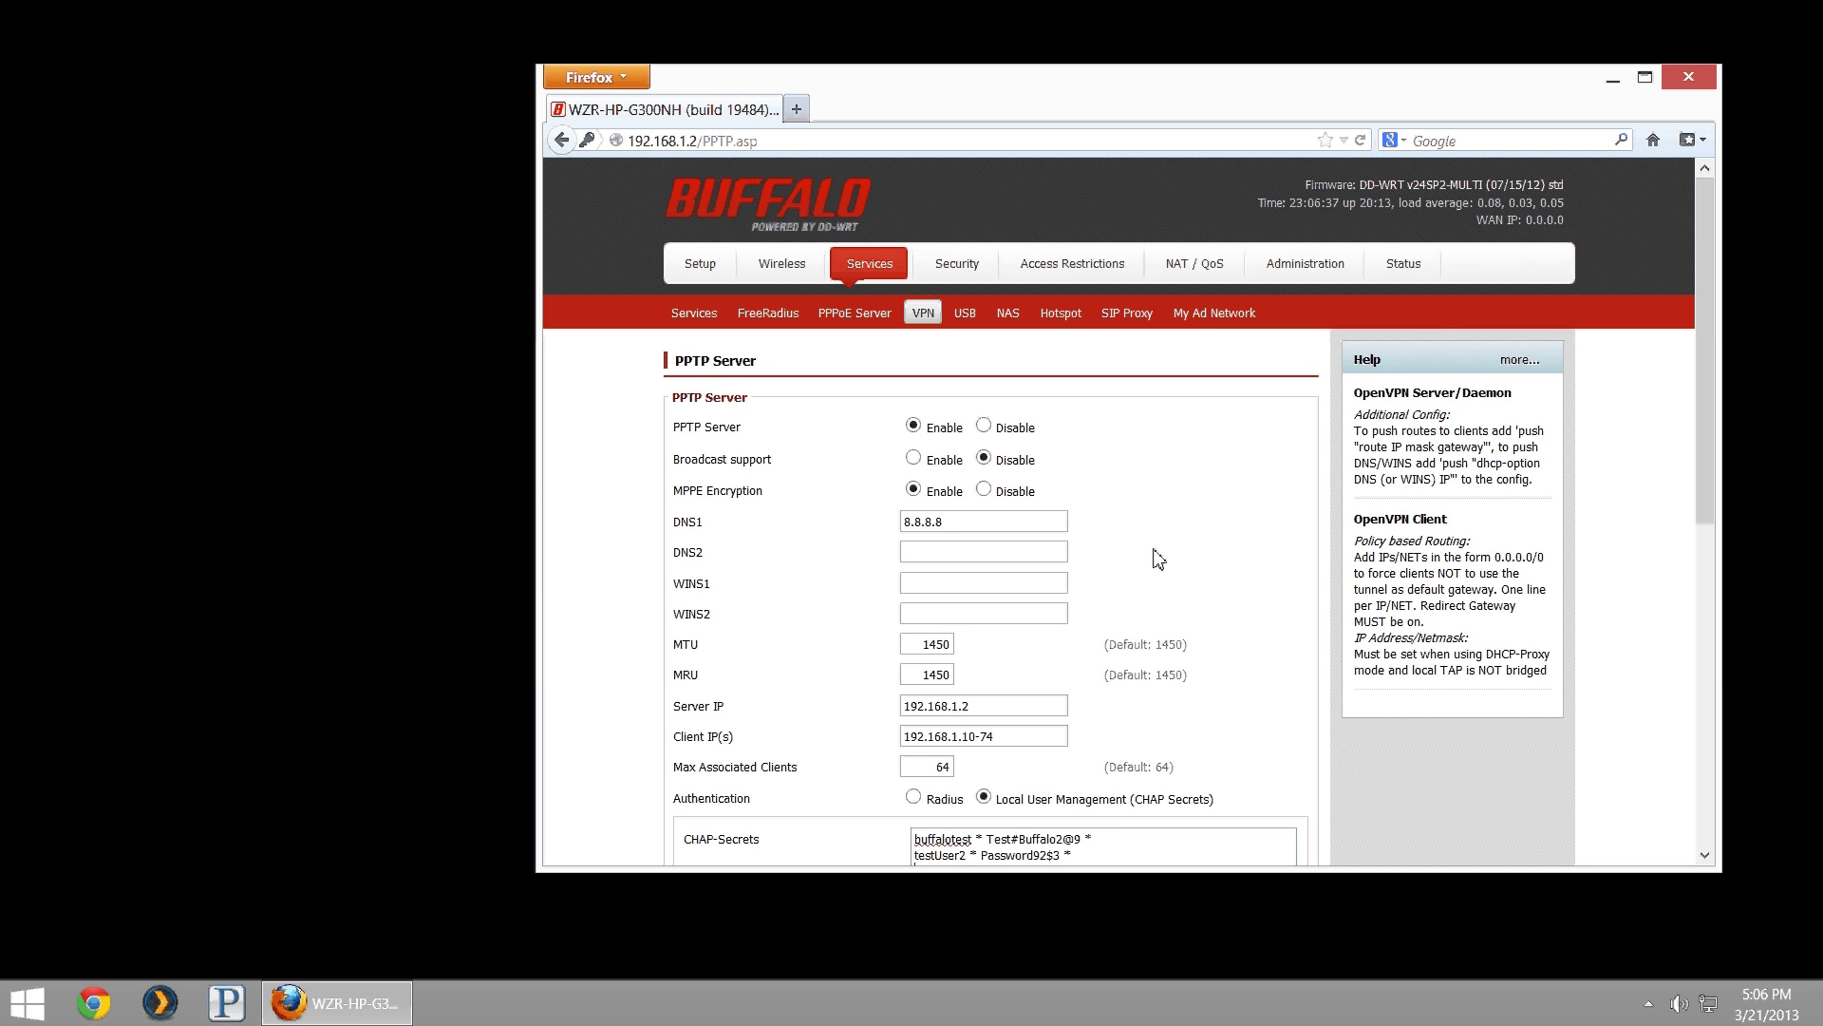
scroll(1152, 550, "down", 6)
scroll(1142, 546, "down", 8)
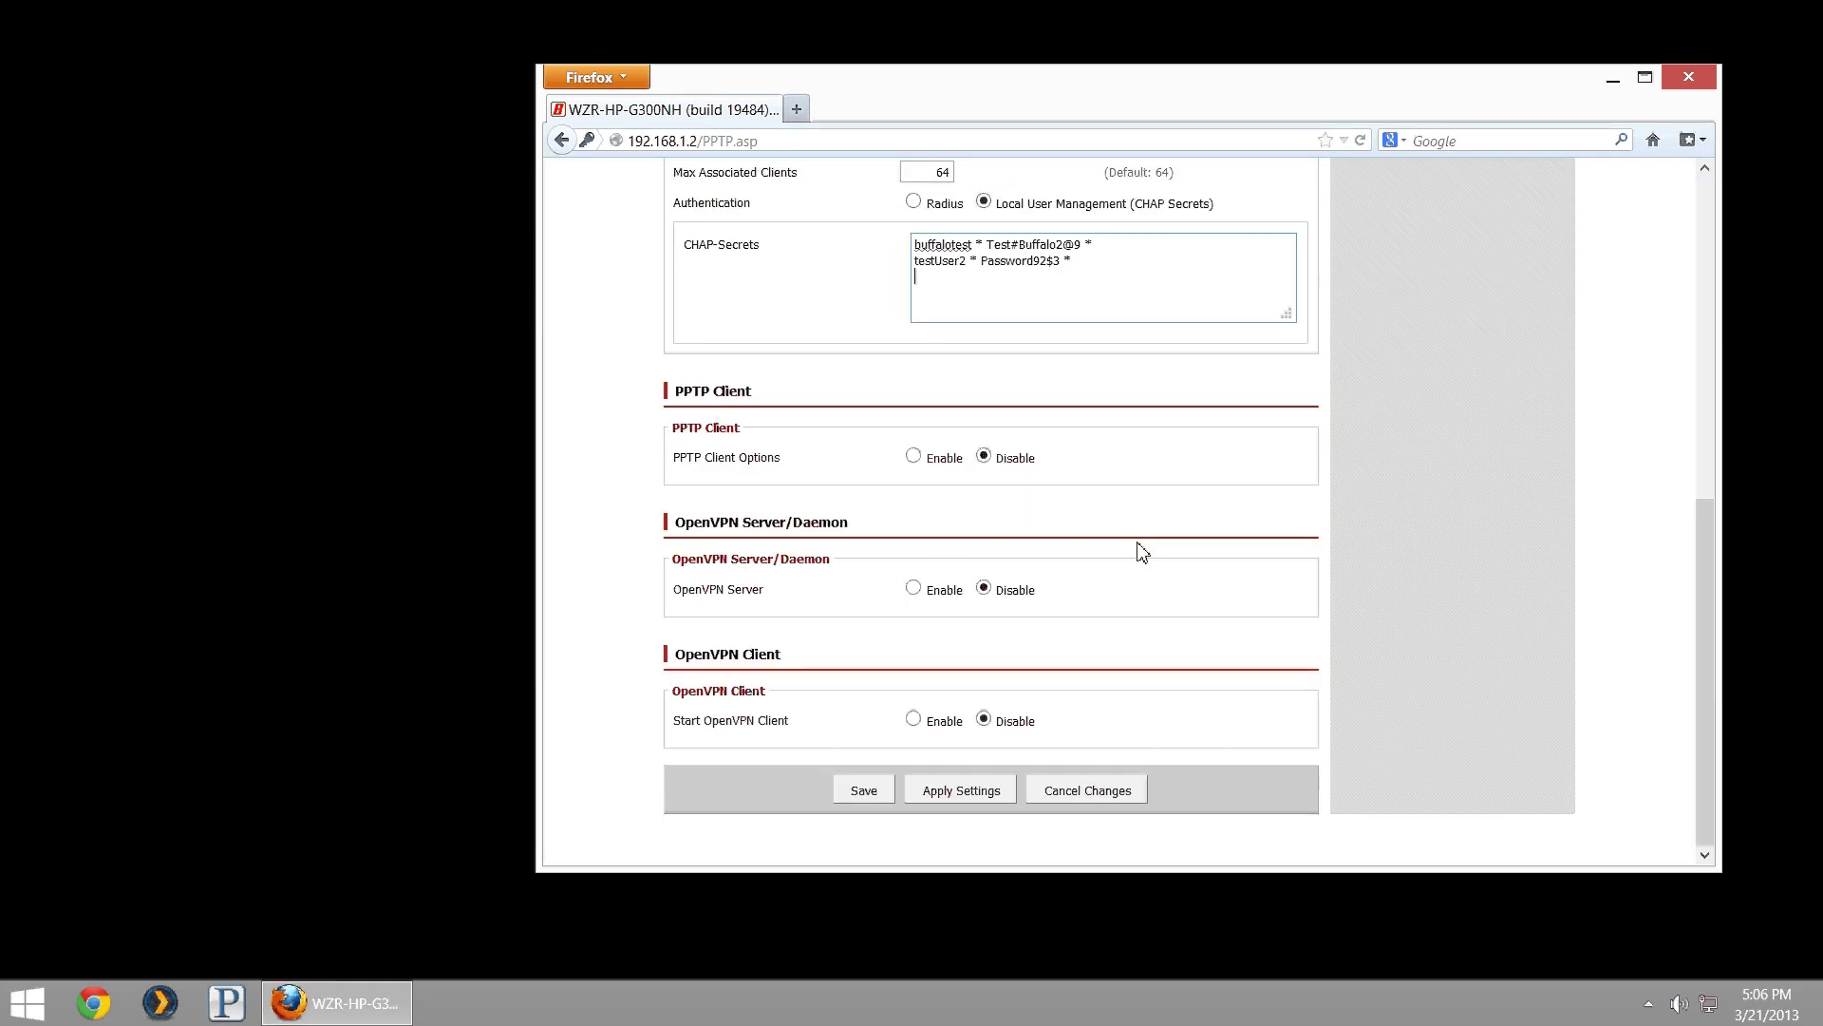
left_click(864, 791)
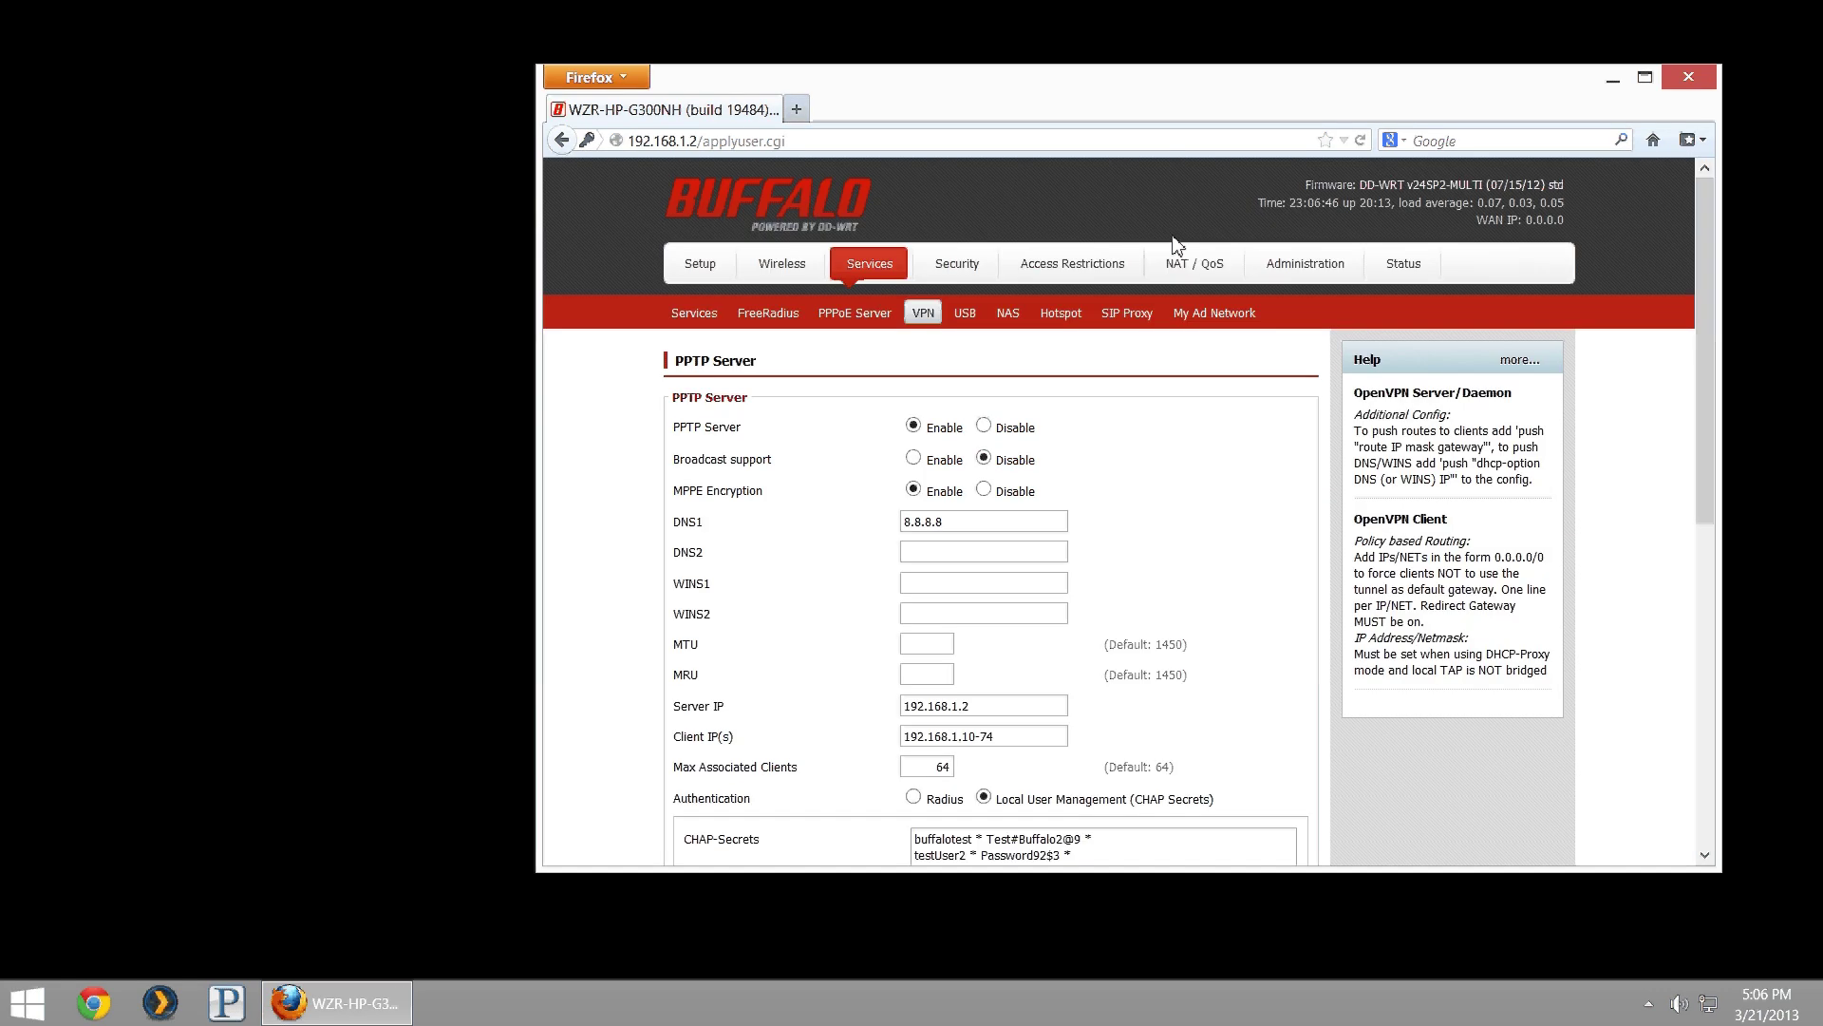
scroll(1009, 268, "down", 10)
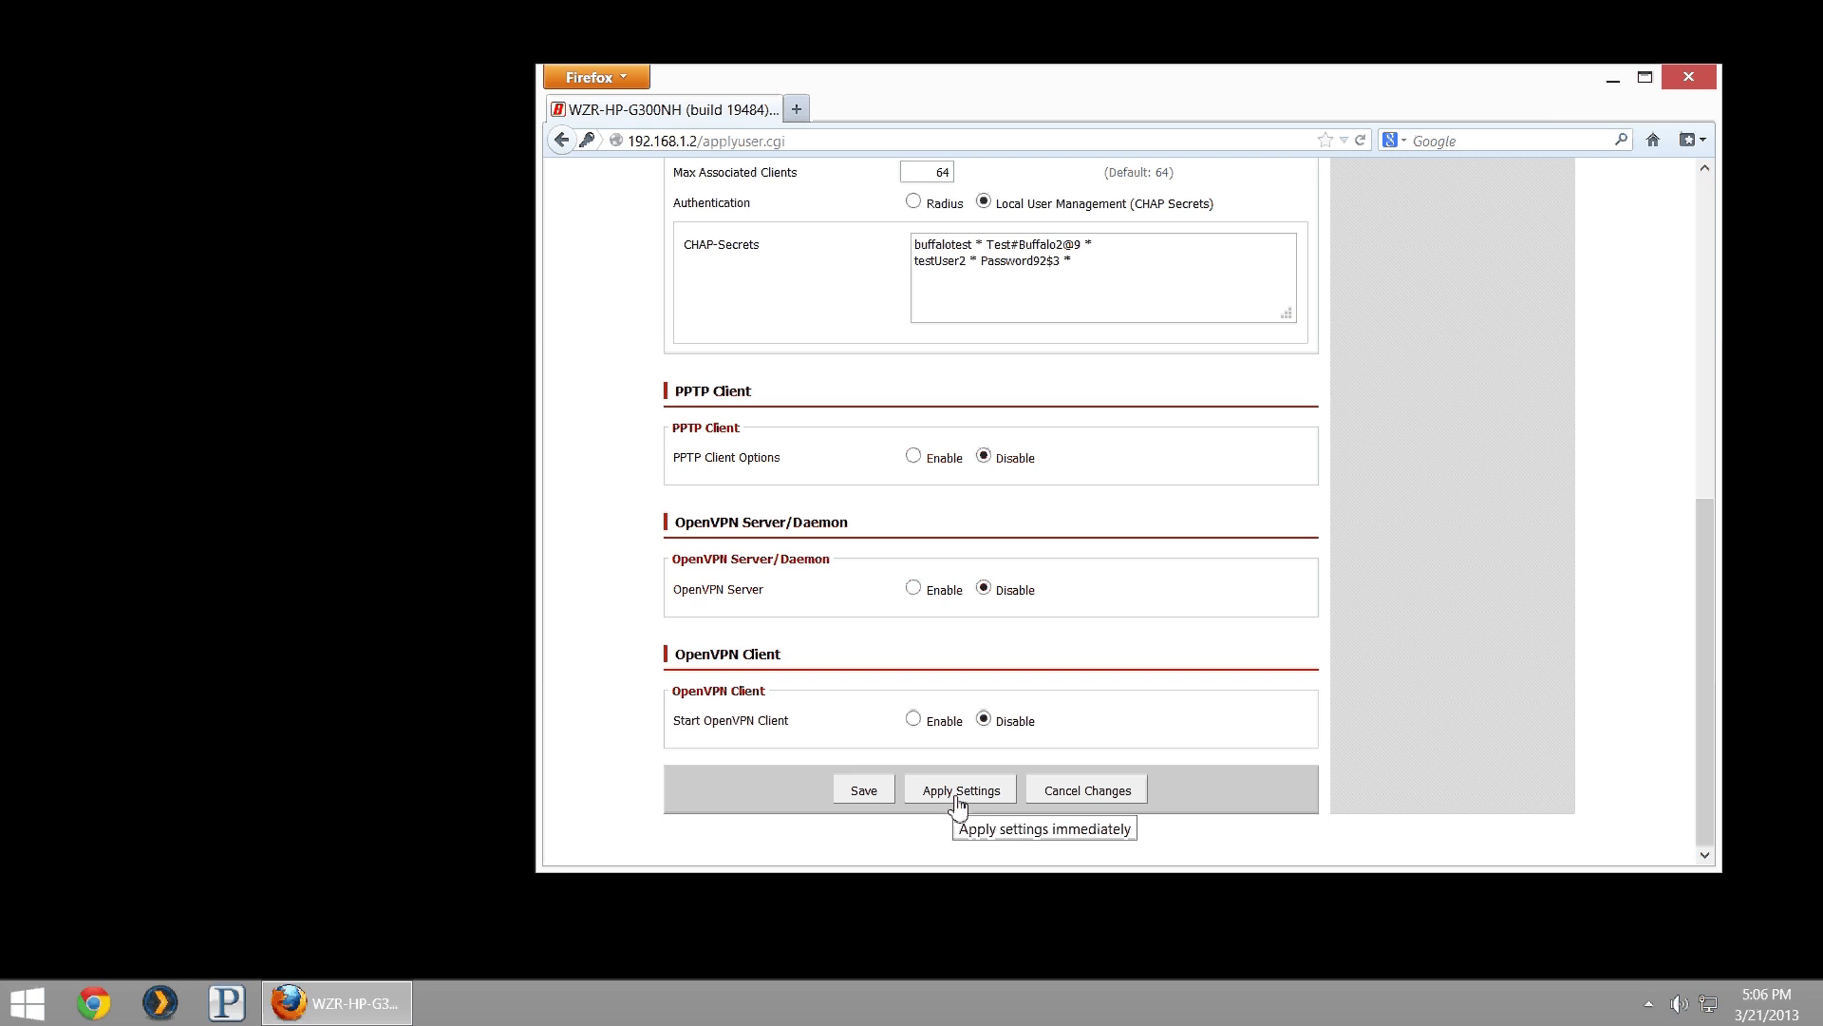
left_click(957, 801)
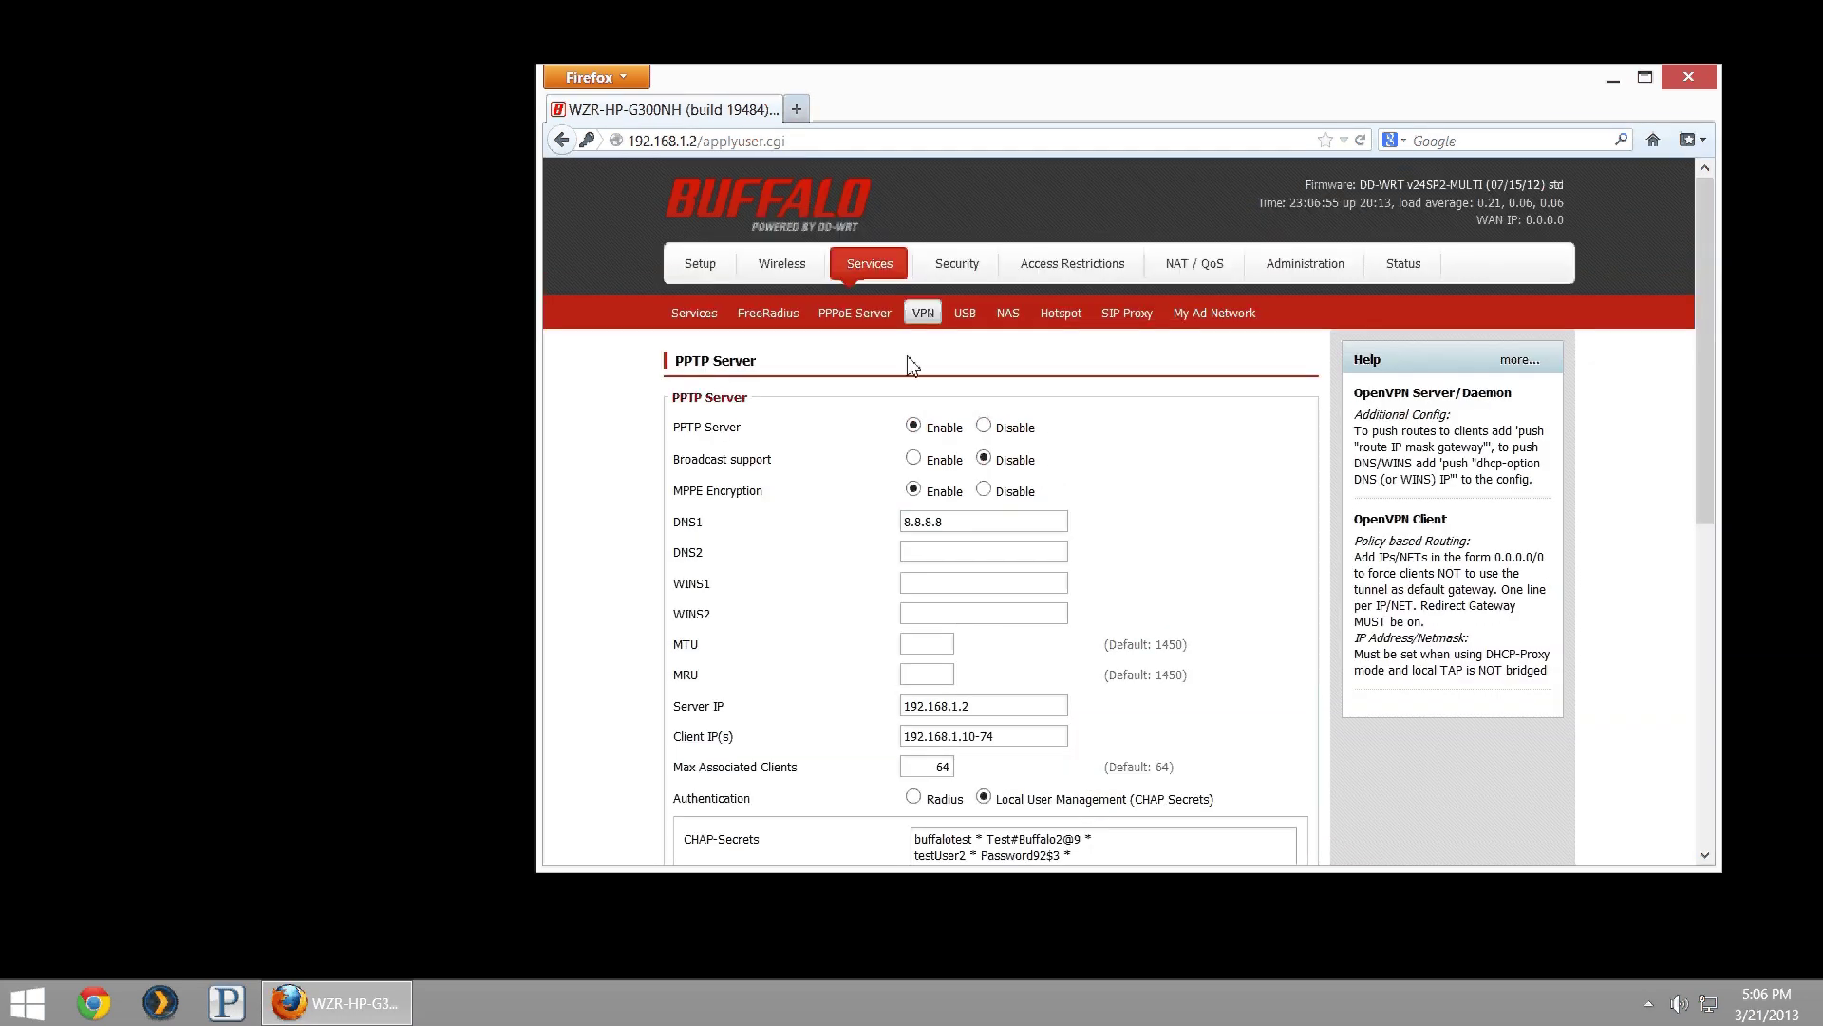
- Check Security > VPN Passthrough shows IPSec, PPTP and L2TP passthrough enabled
left_click(959, 283)
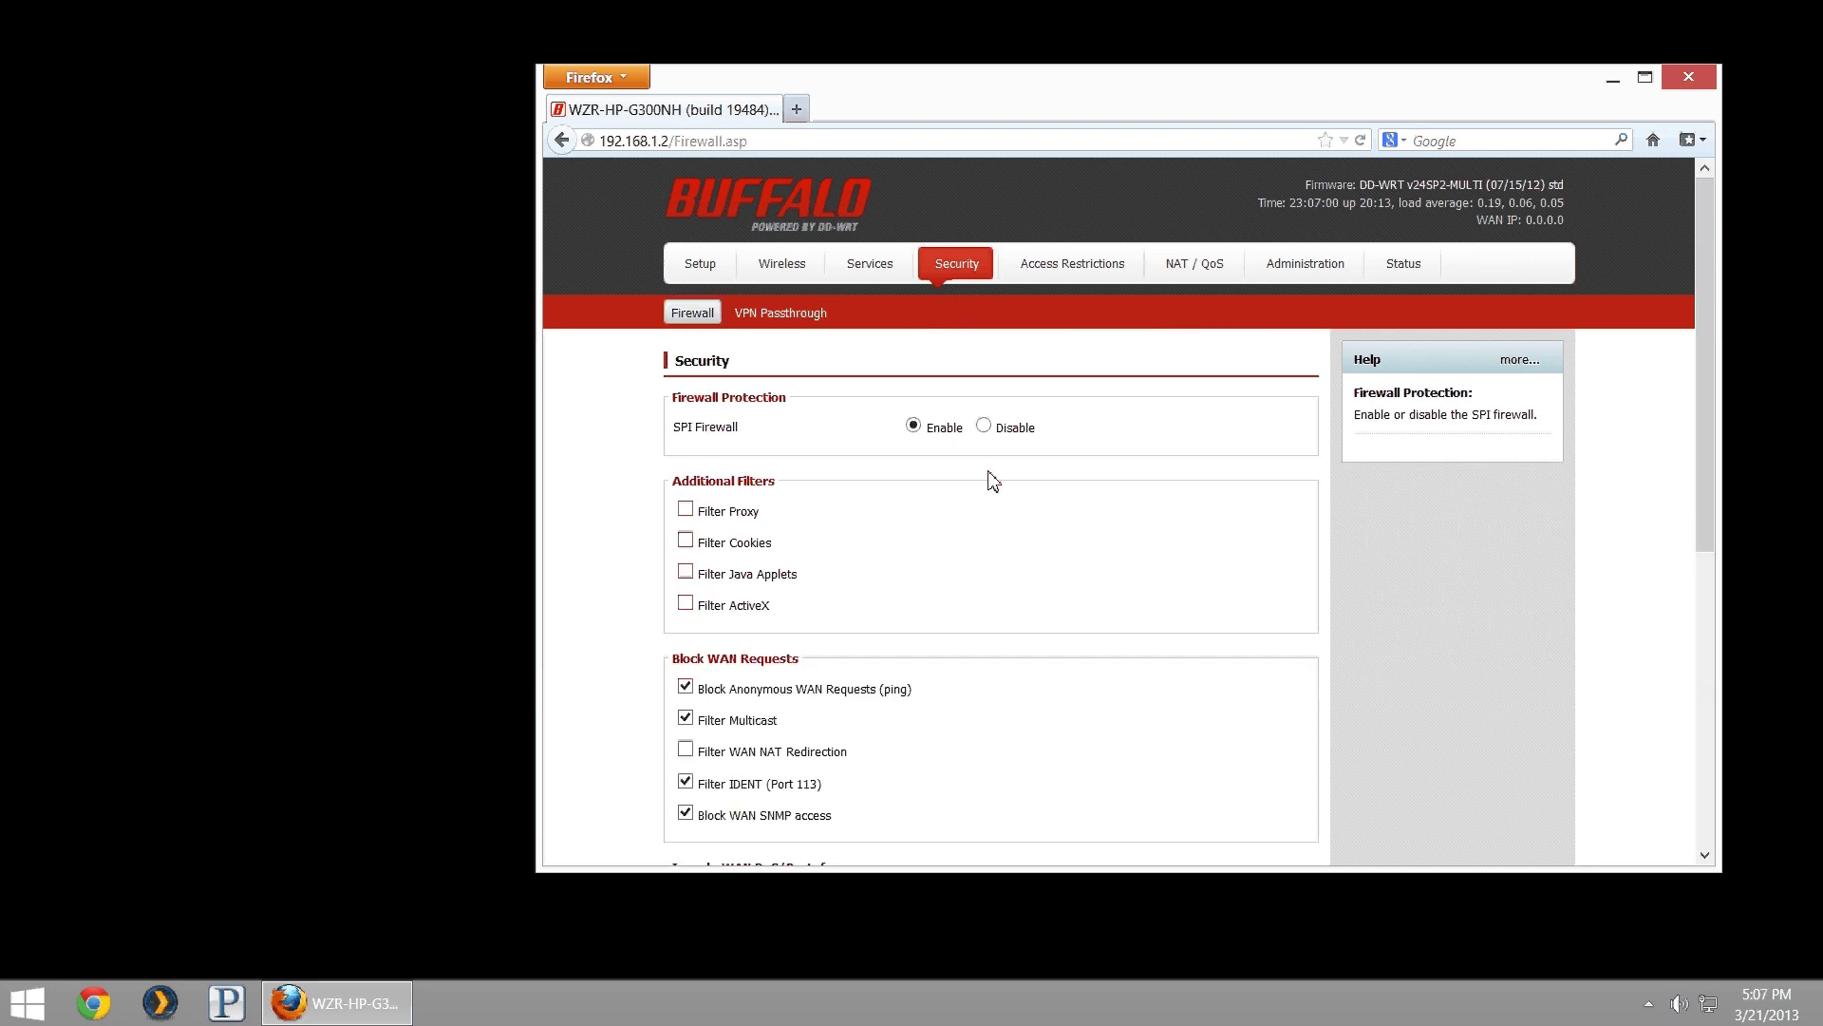
left_click(795, 318)
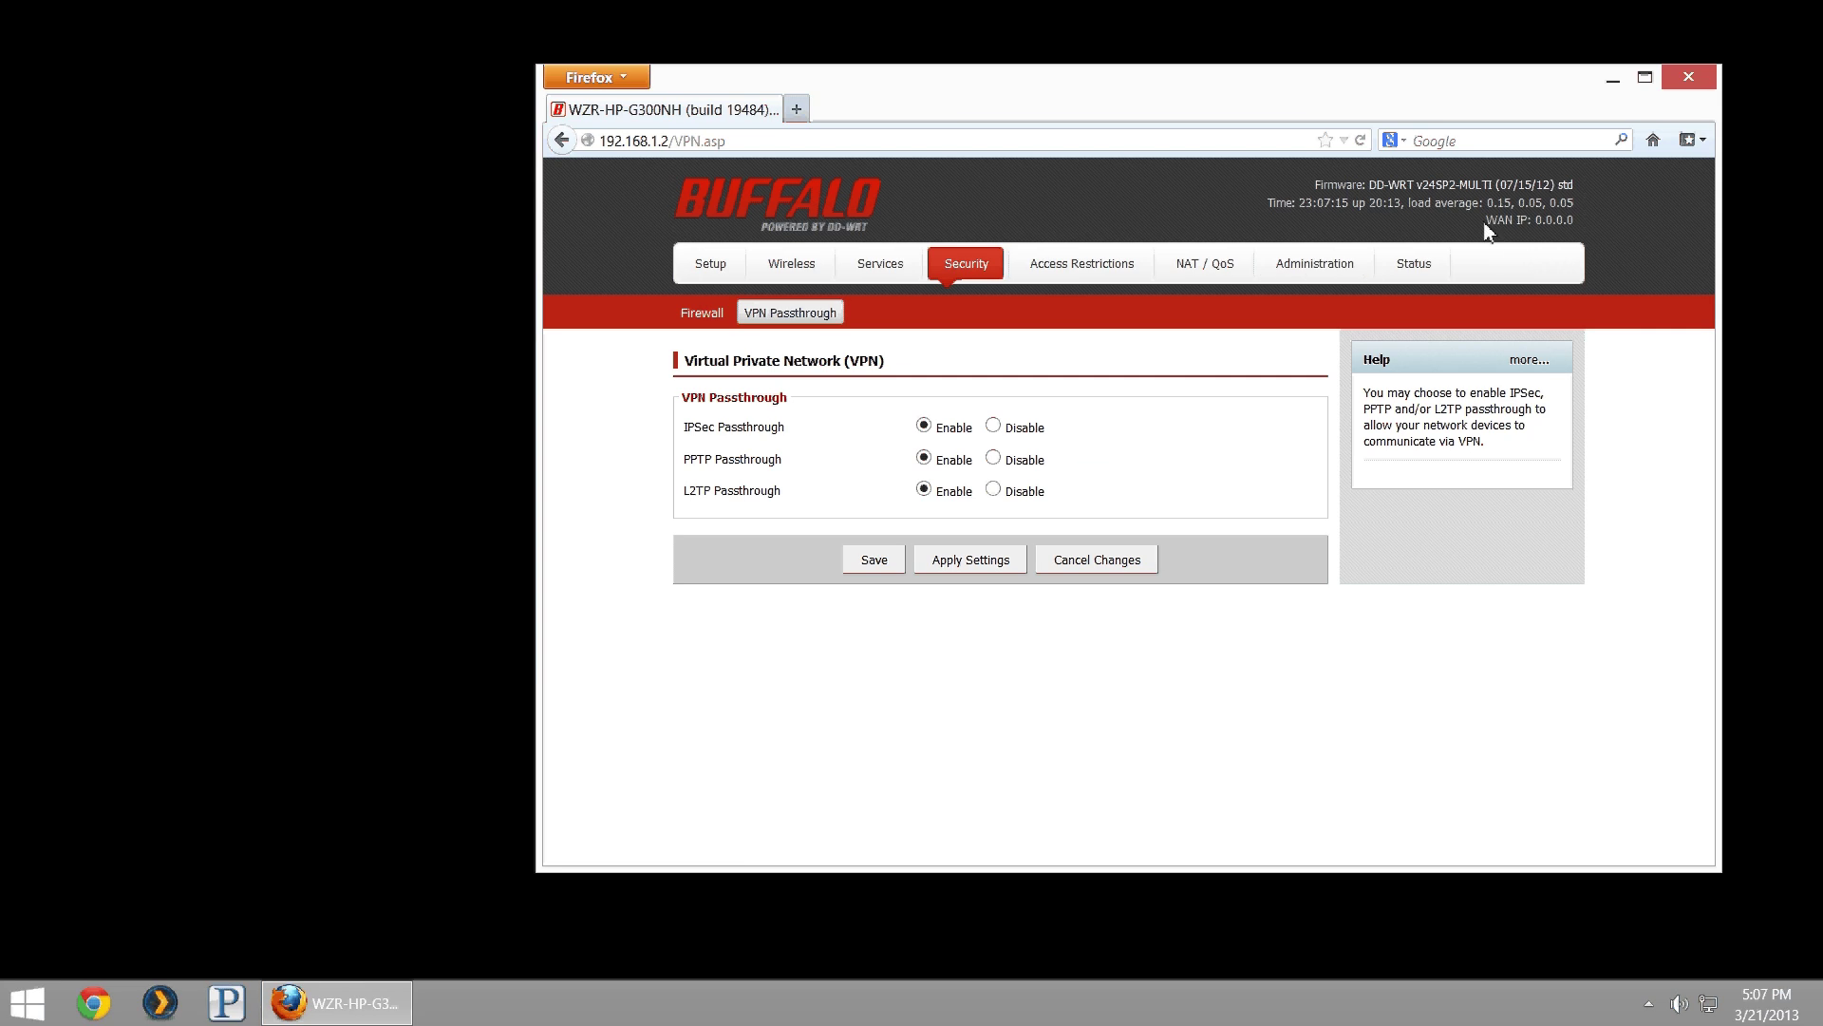
left_click_drag(1486, 220, 1592, 233)
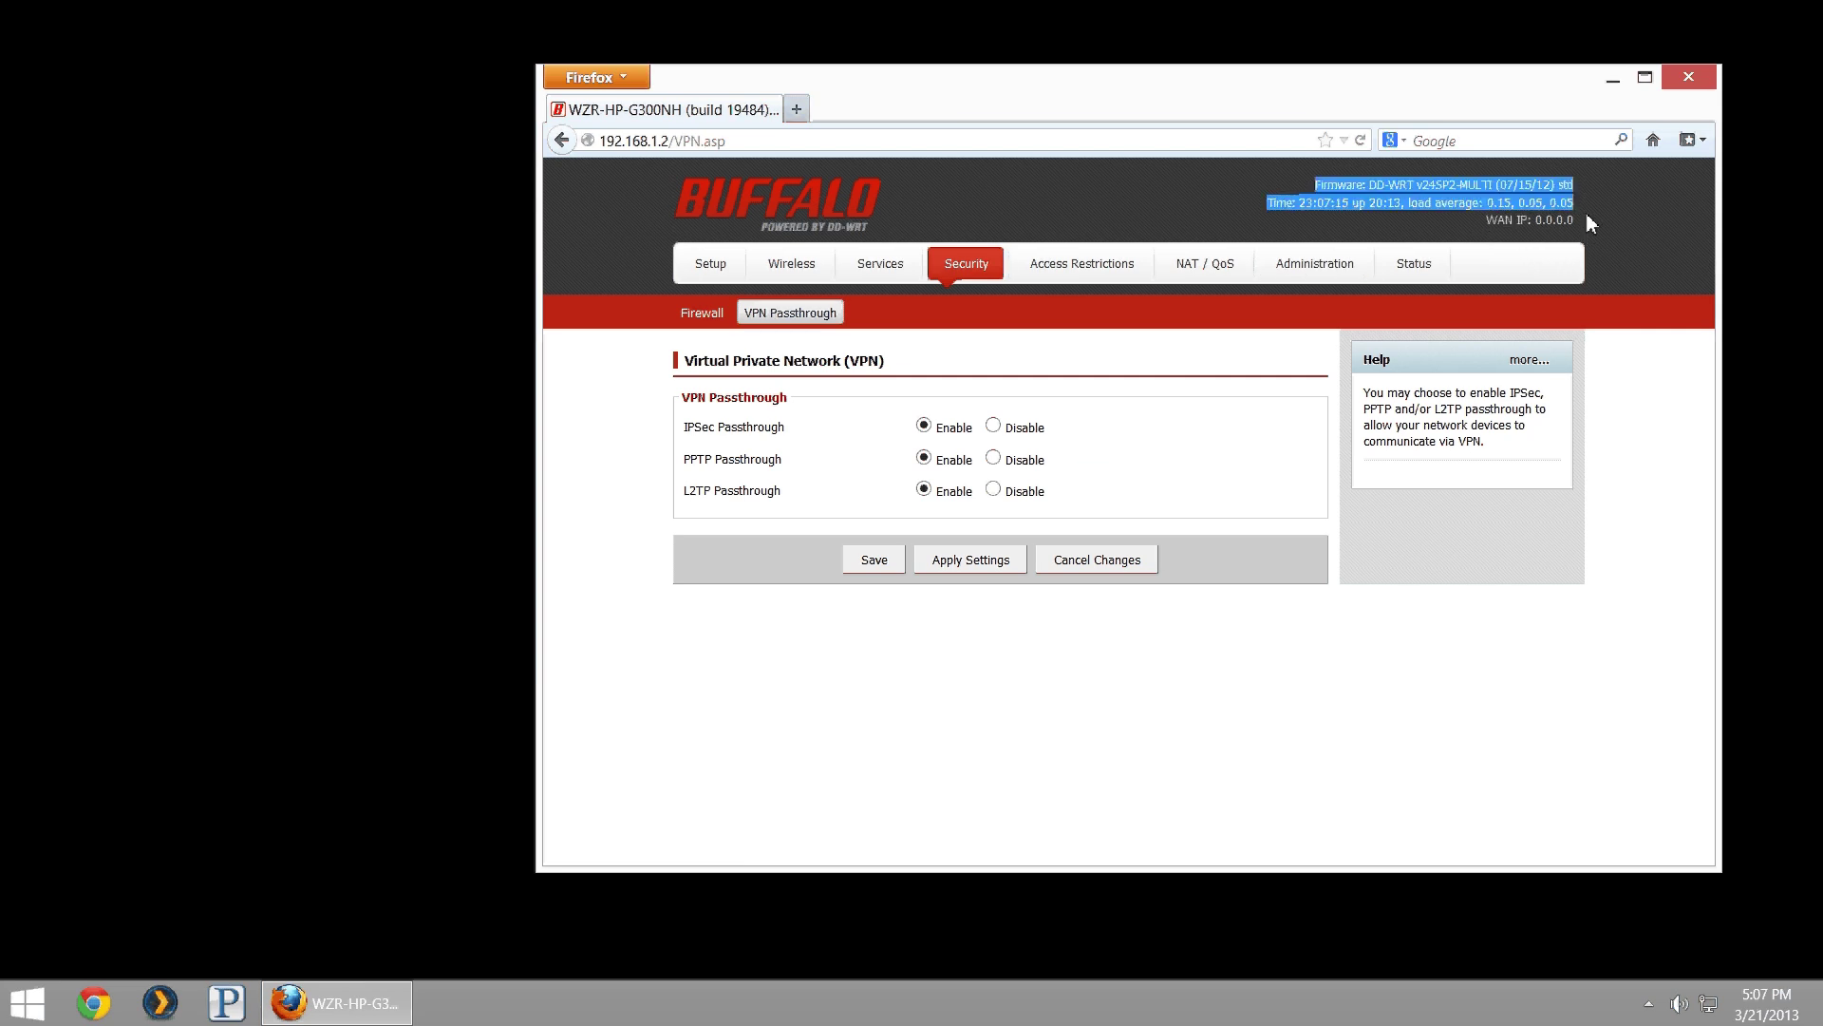
left_click(1578, 210)
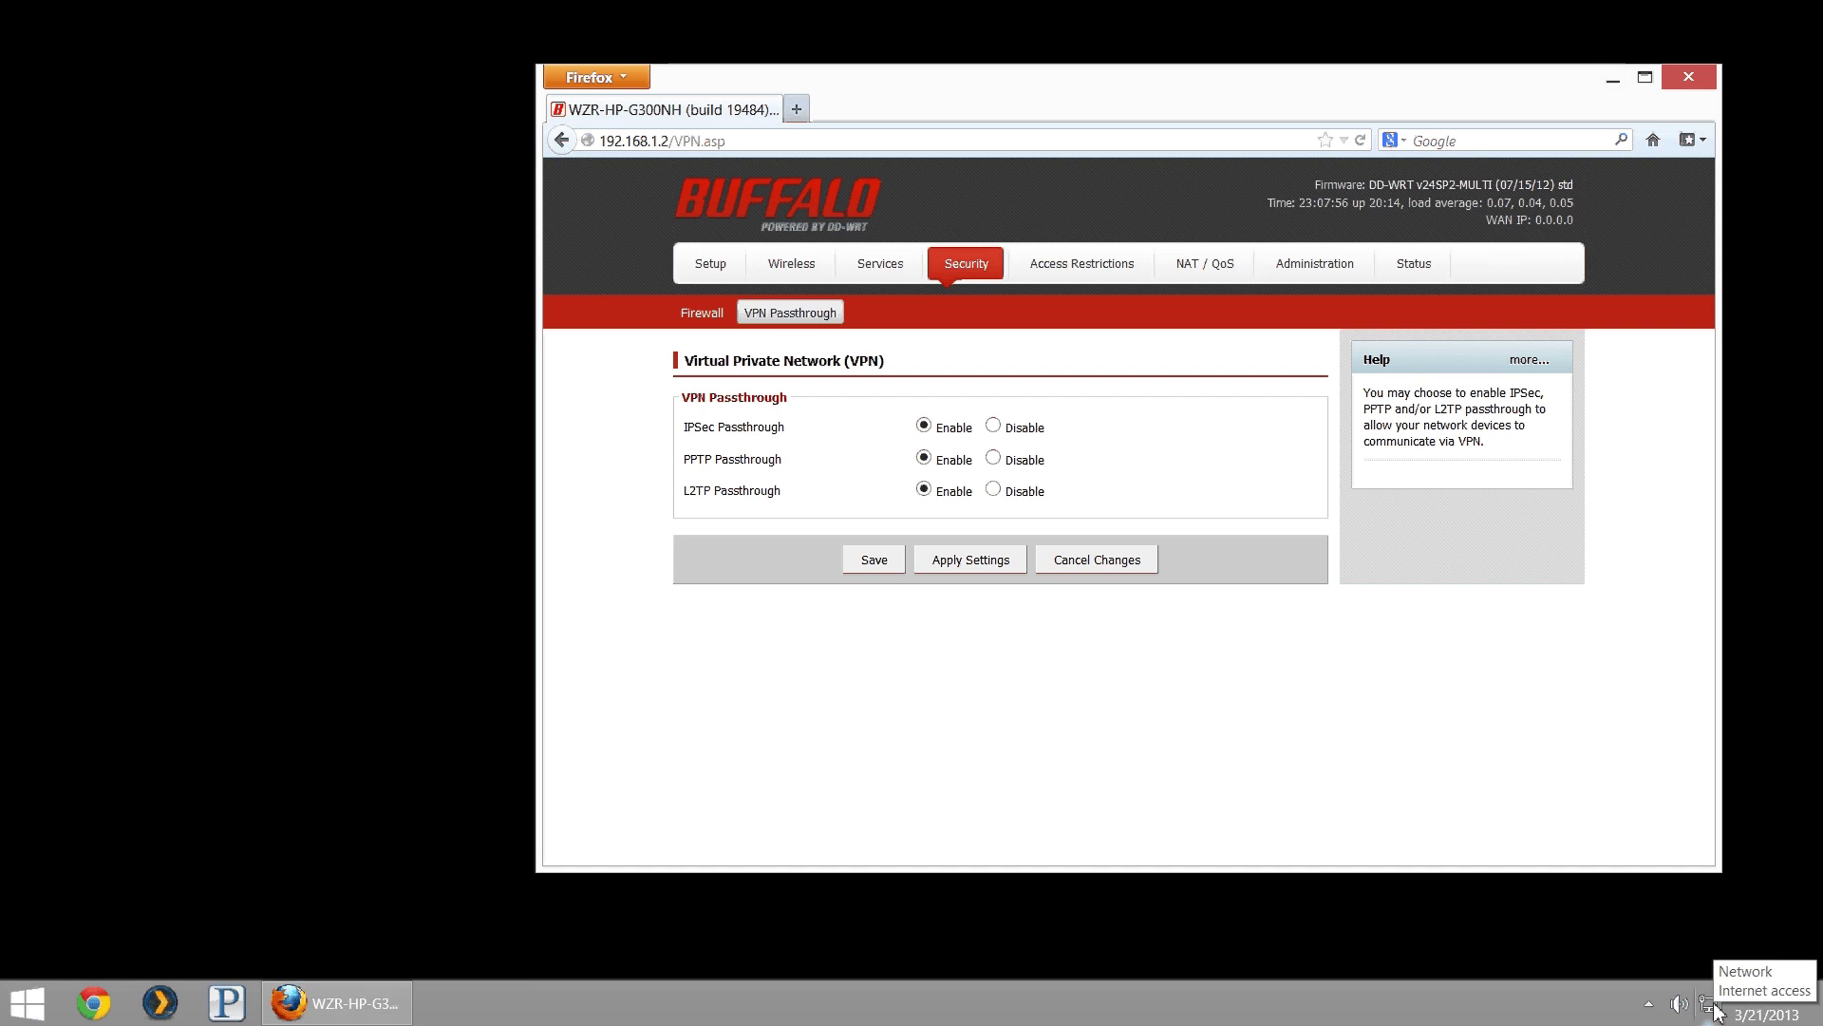
right_click(1714, 1006)
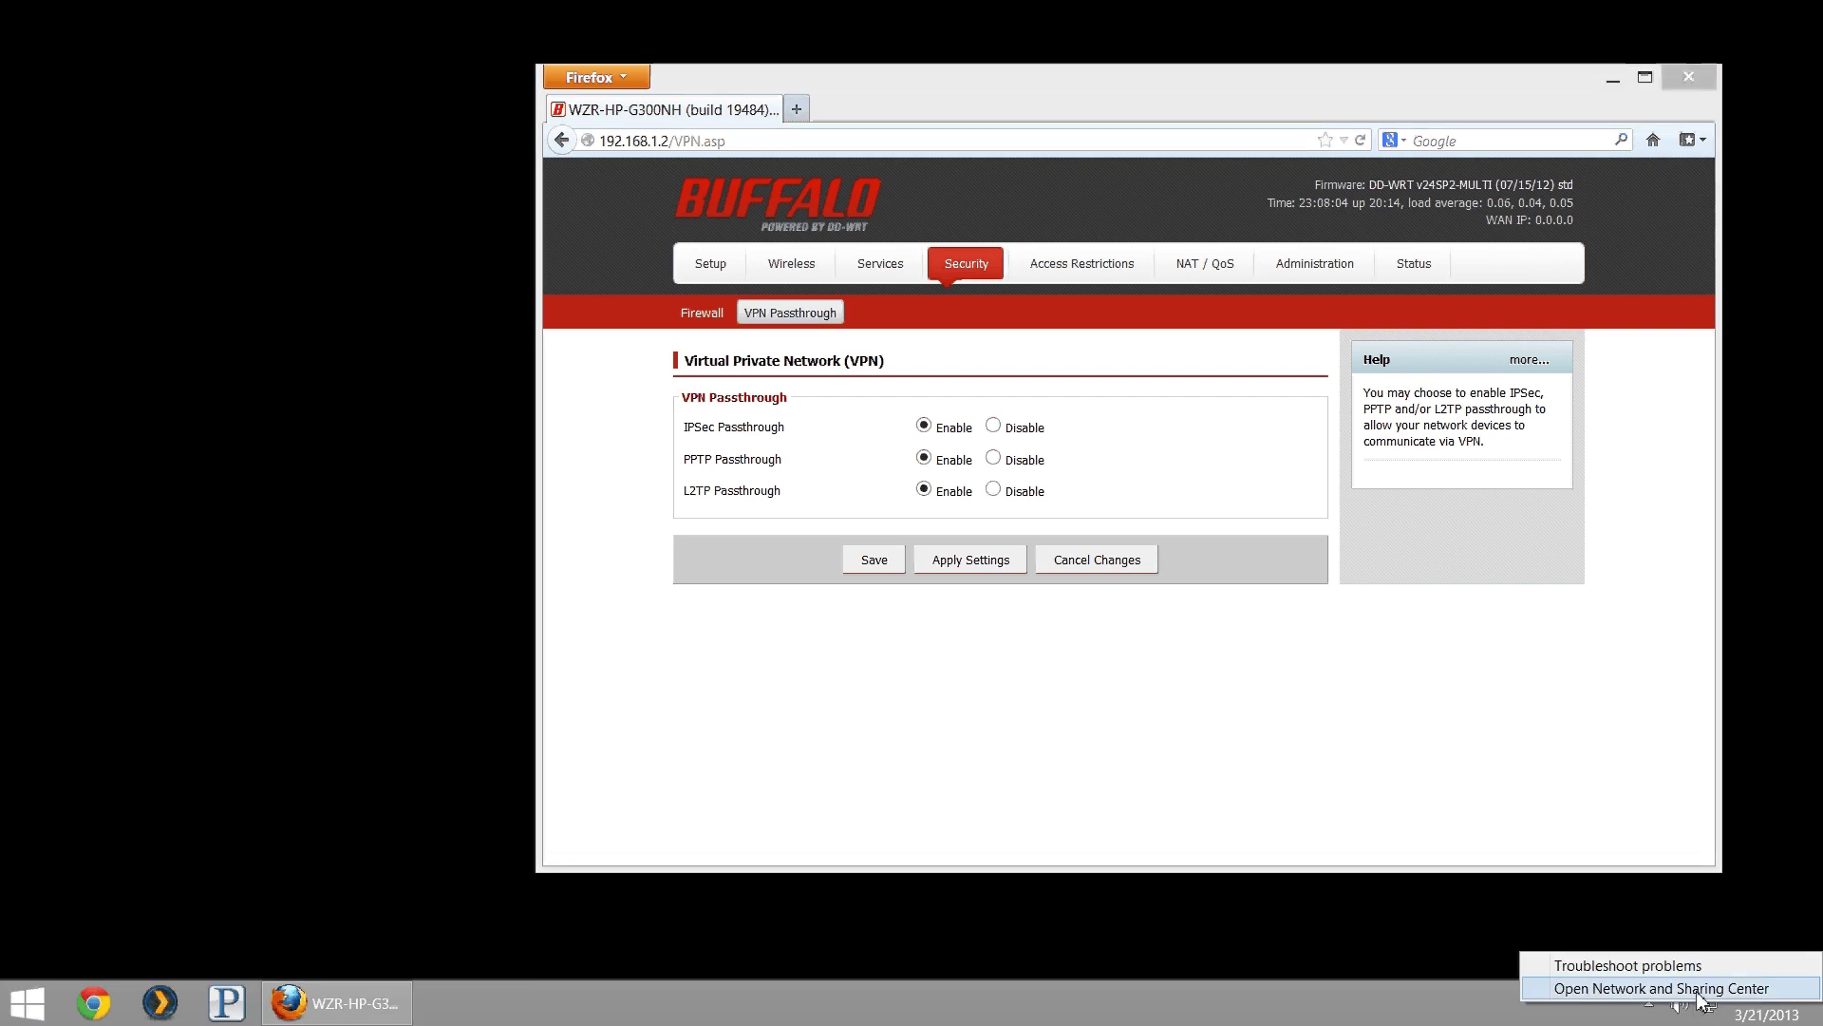
- Start creating a new Connect to a workplace connection from Network and Sharing Center
left_click(1699, 993)
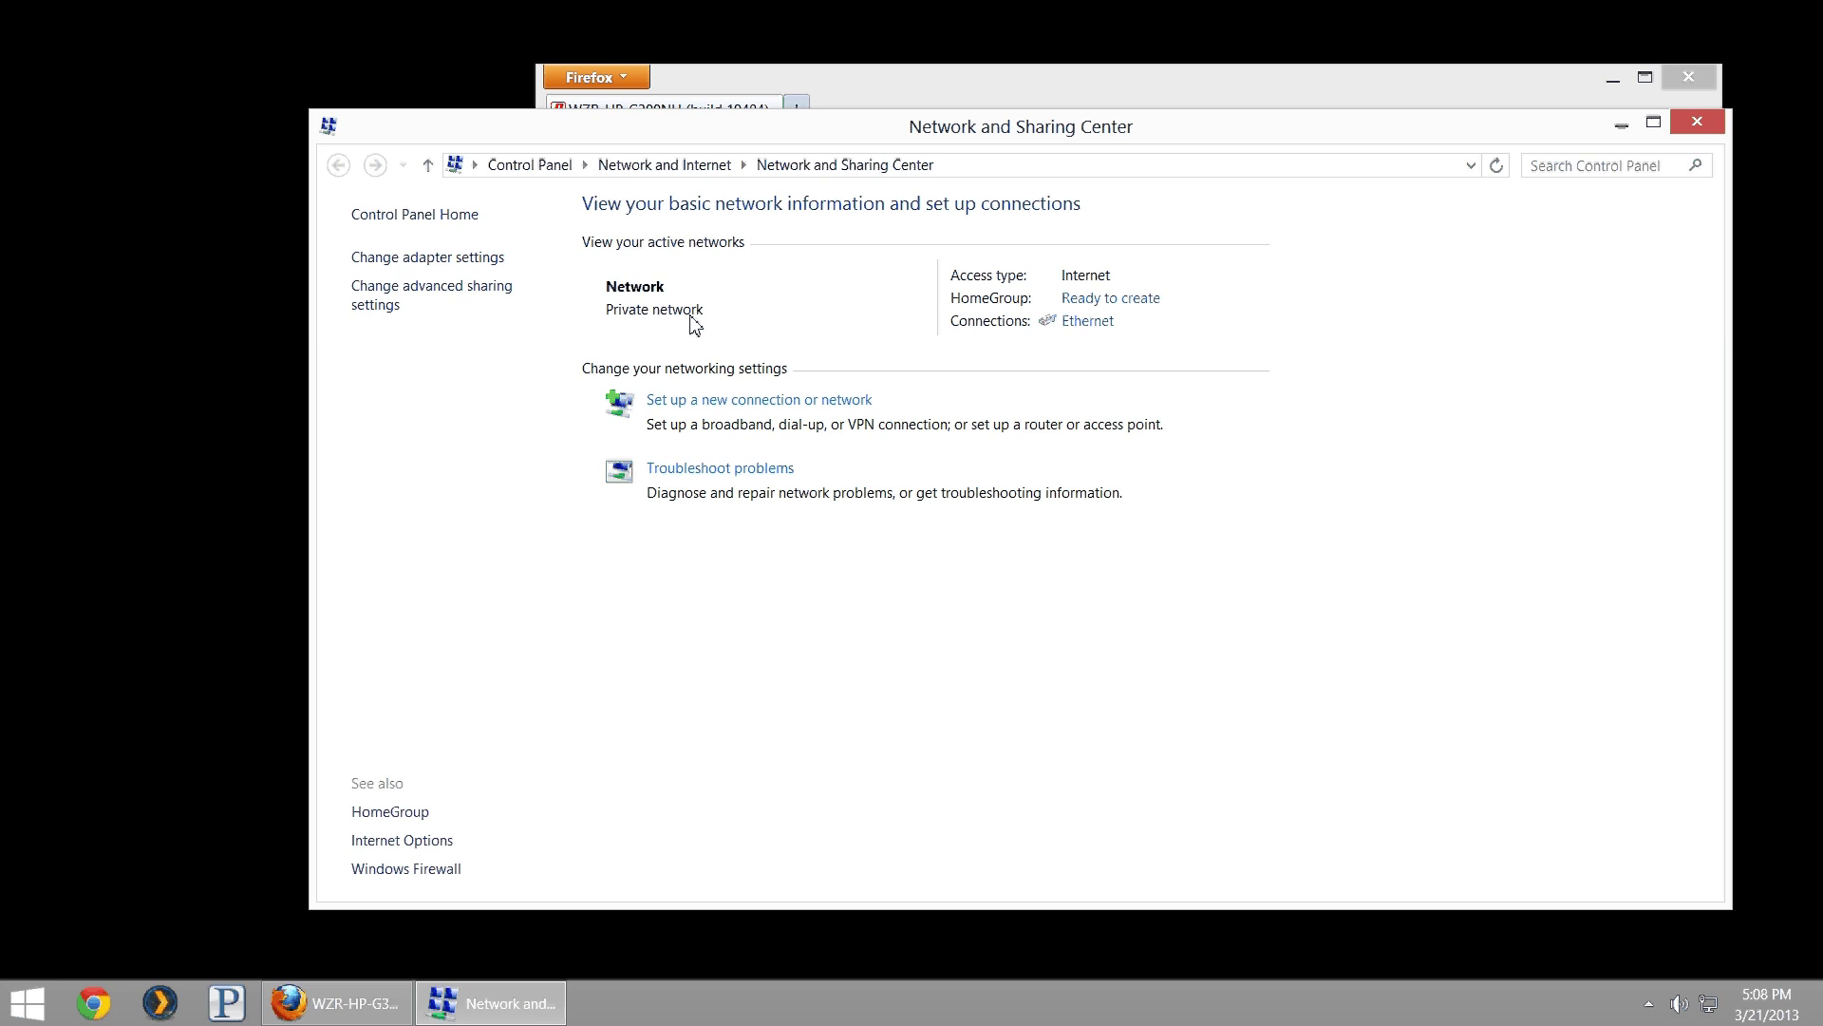
left_click(673, 401)
left_click(736, 537)
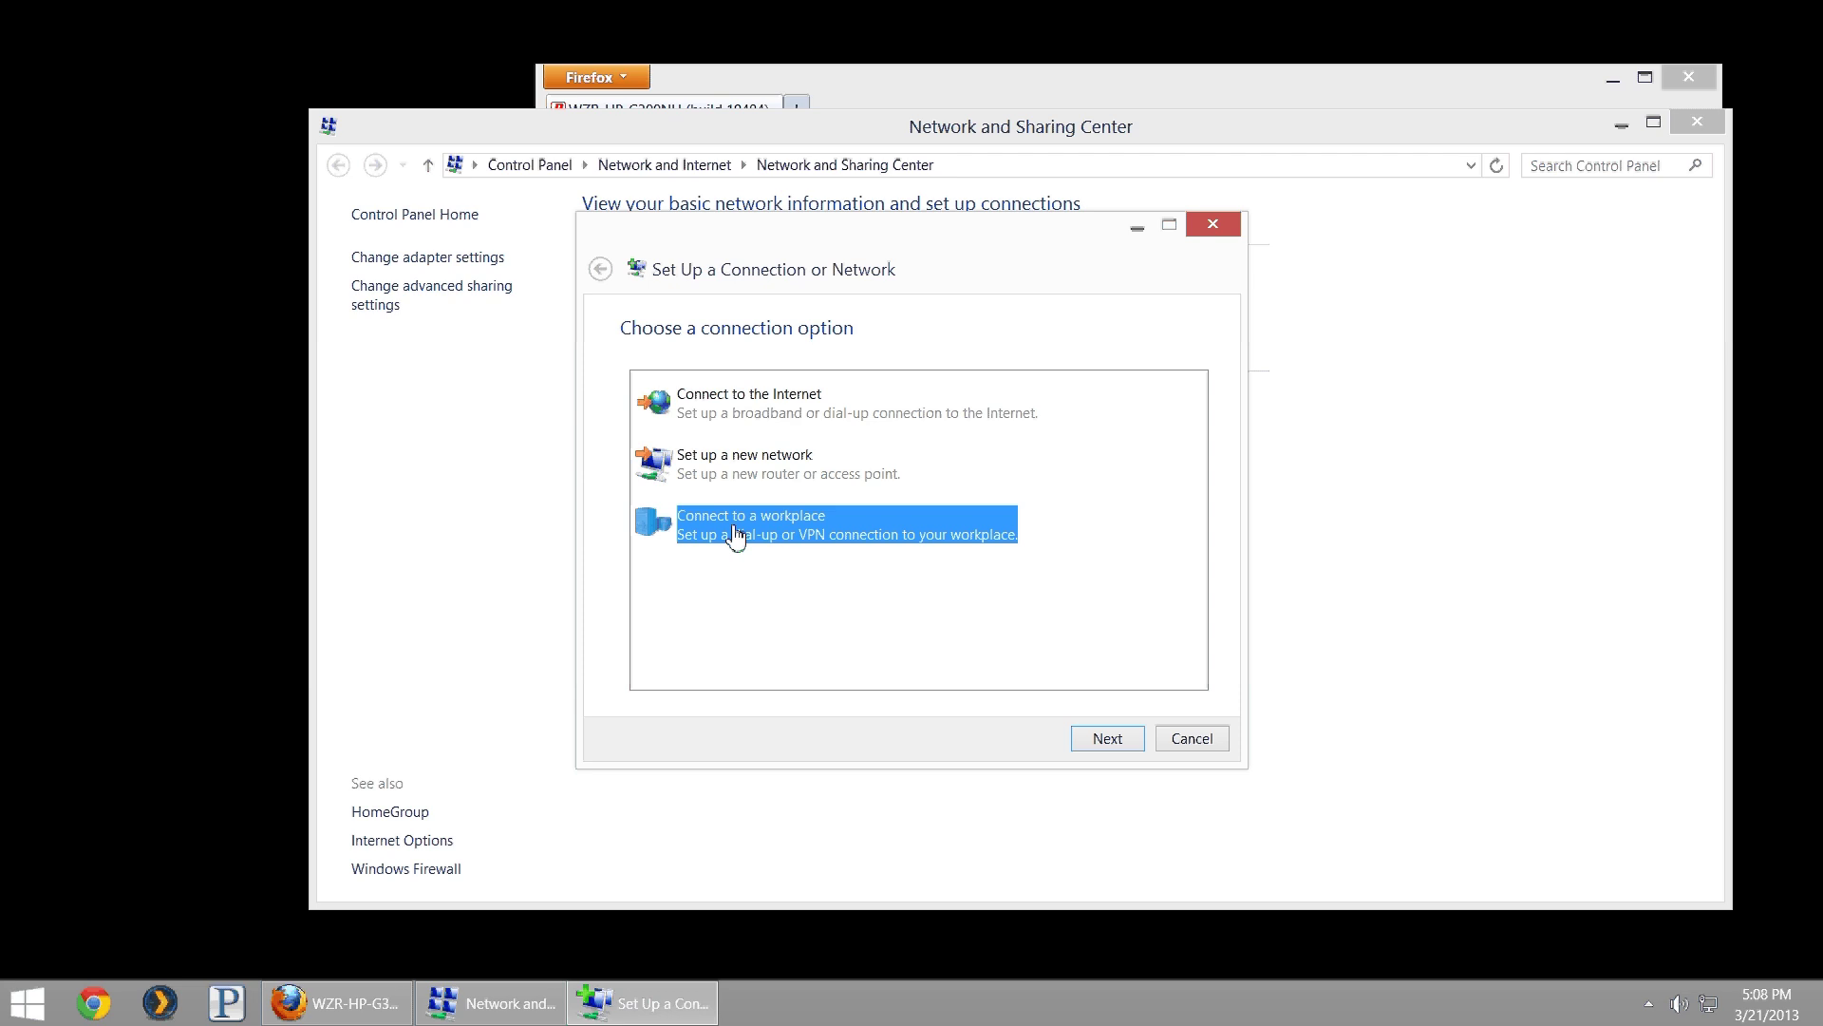
left_click(1090, 745)
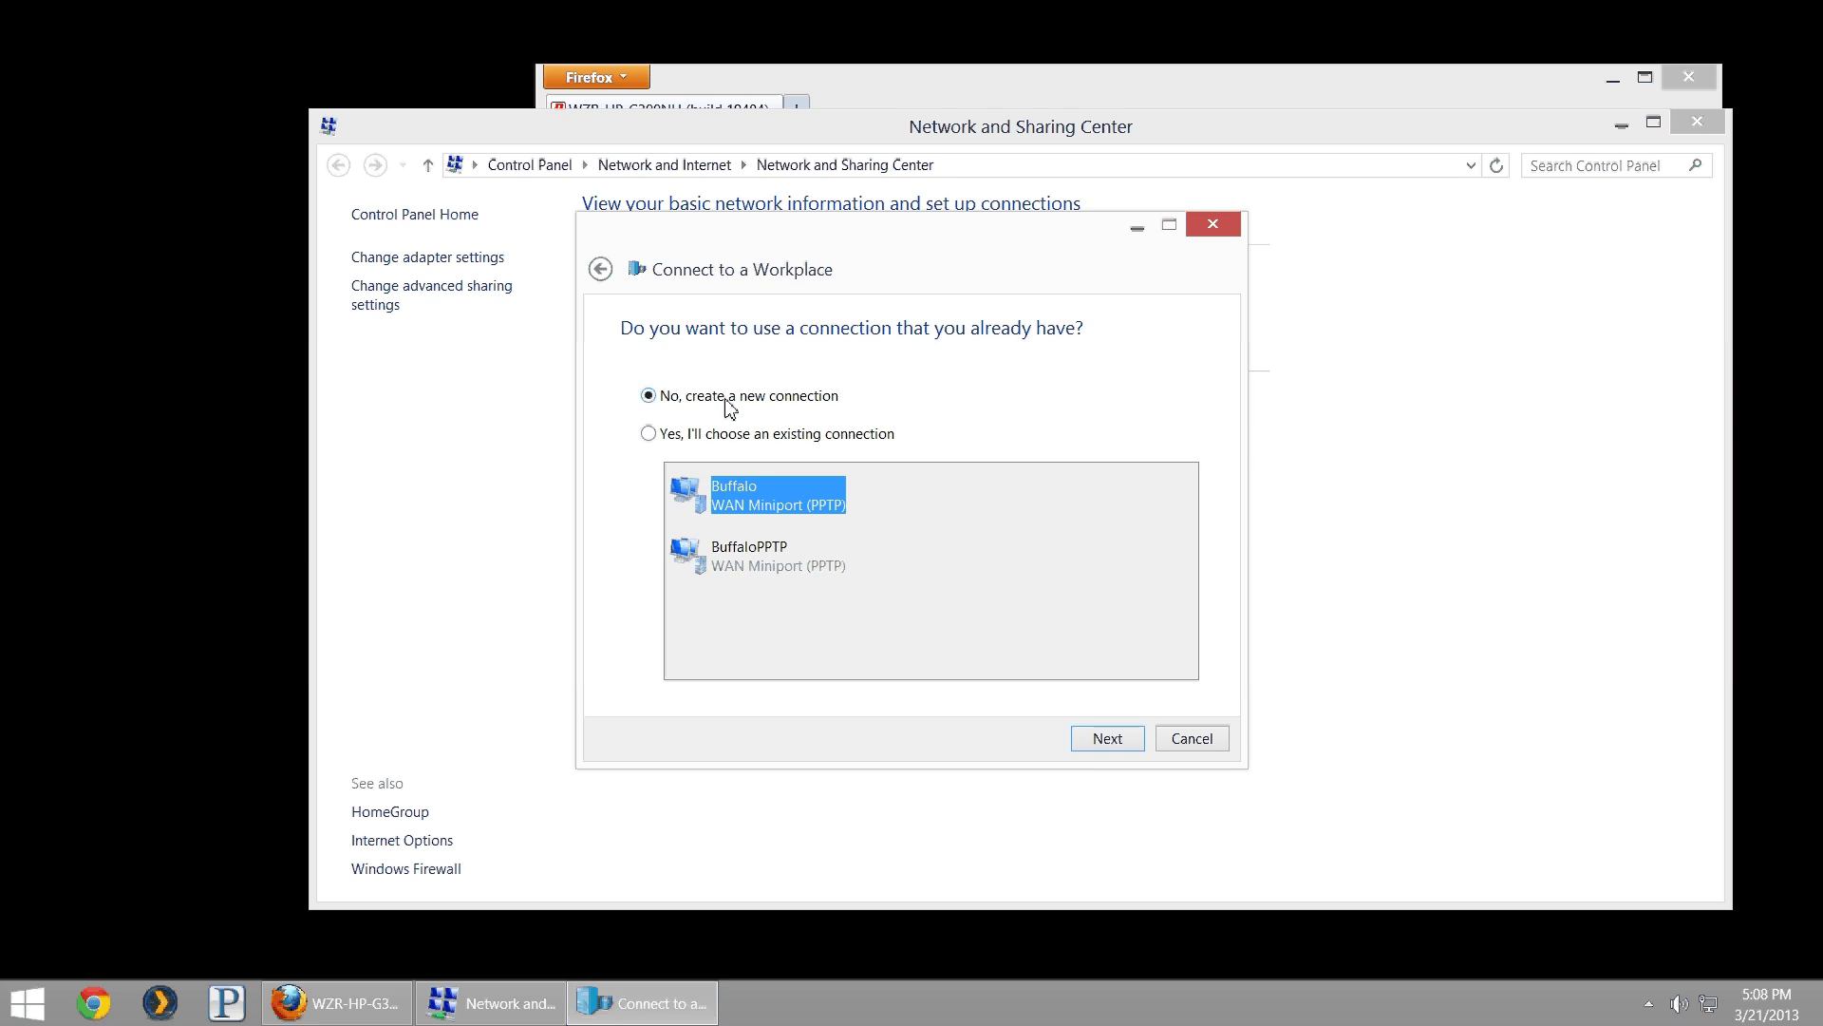
left_click(1112, 735)
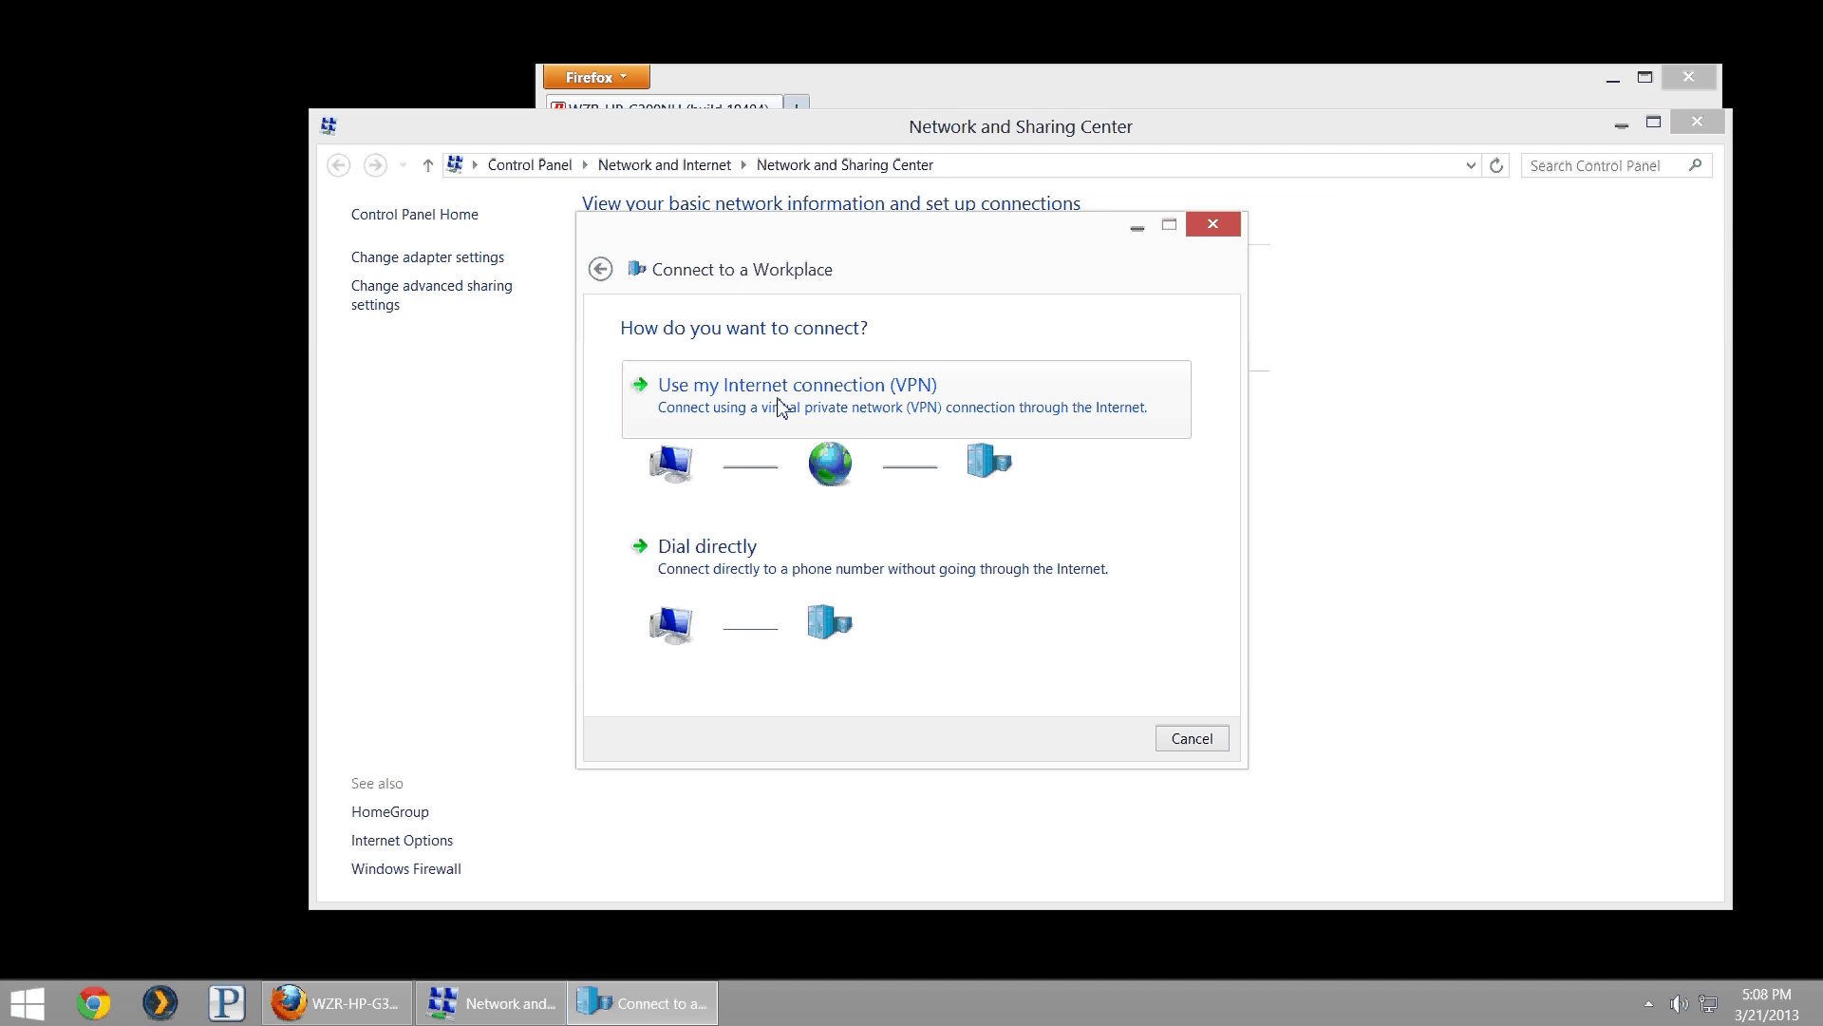
- Choose VPN, with Internet address 0.0.0.0 and destination name To_Work_Austin
left_click(781, 412)
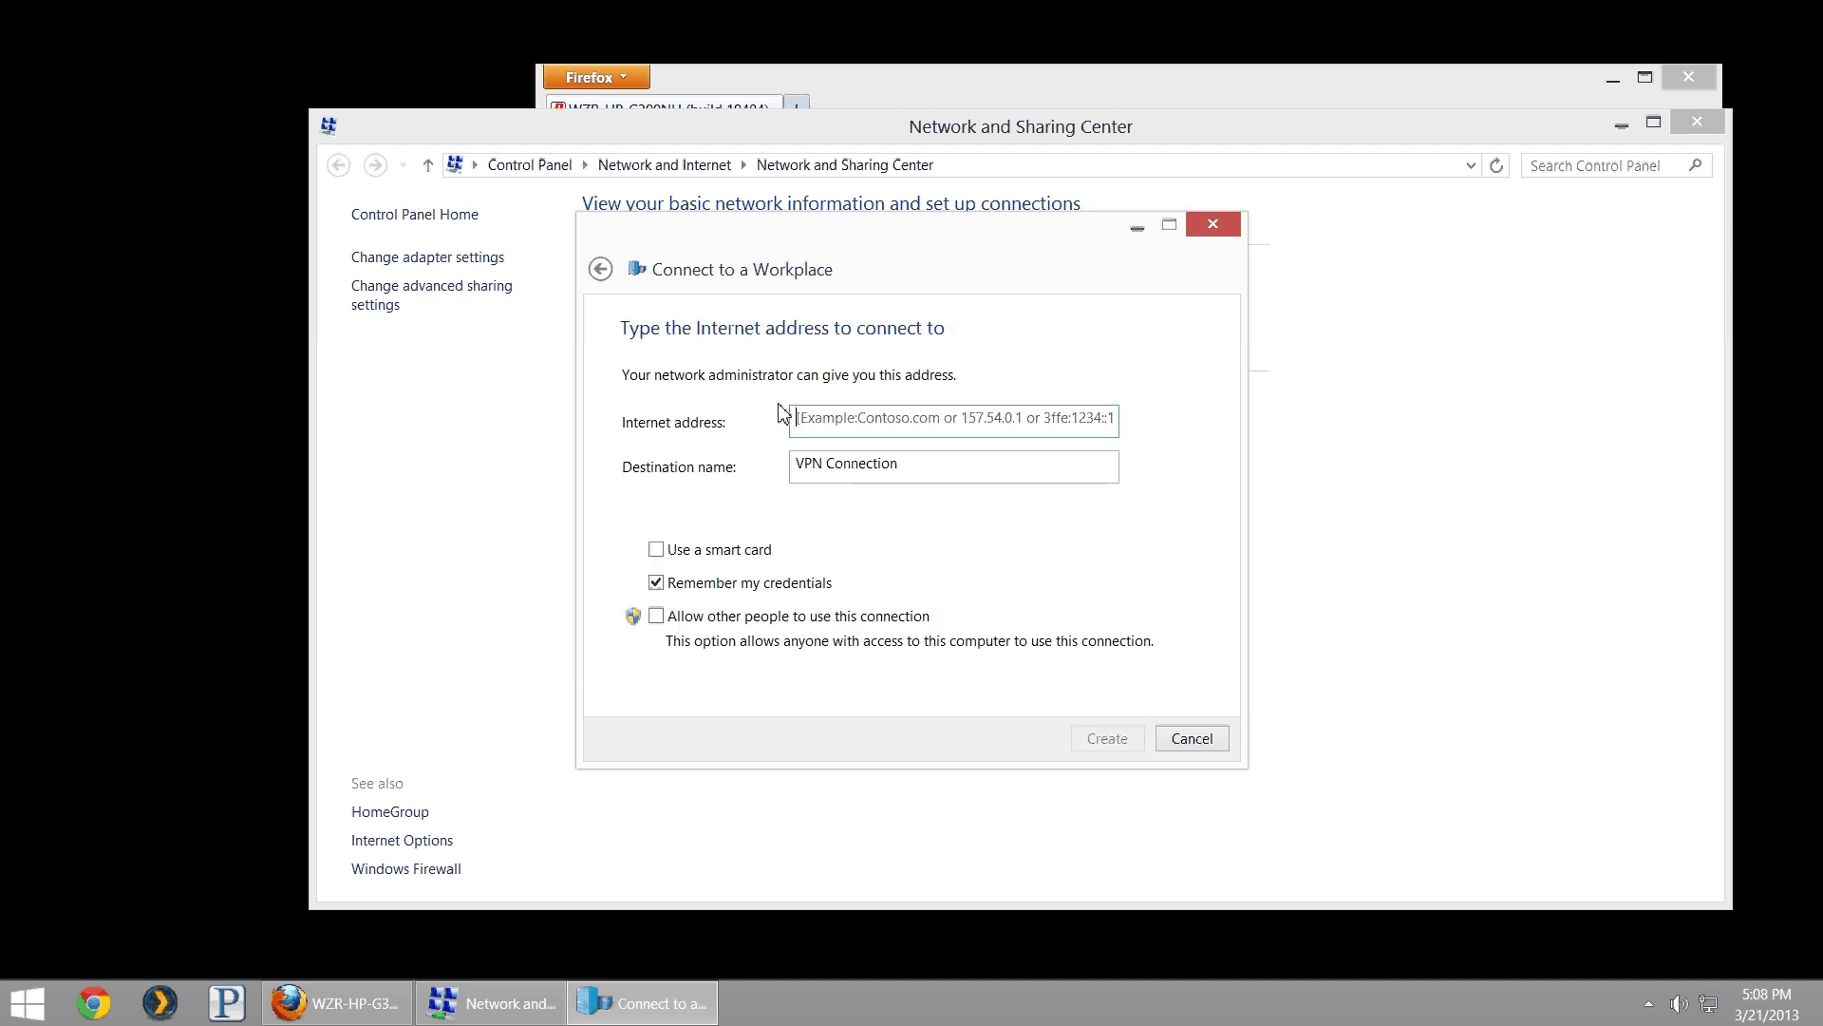
left_click(883, 422)
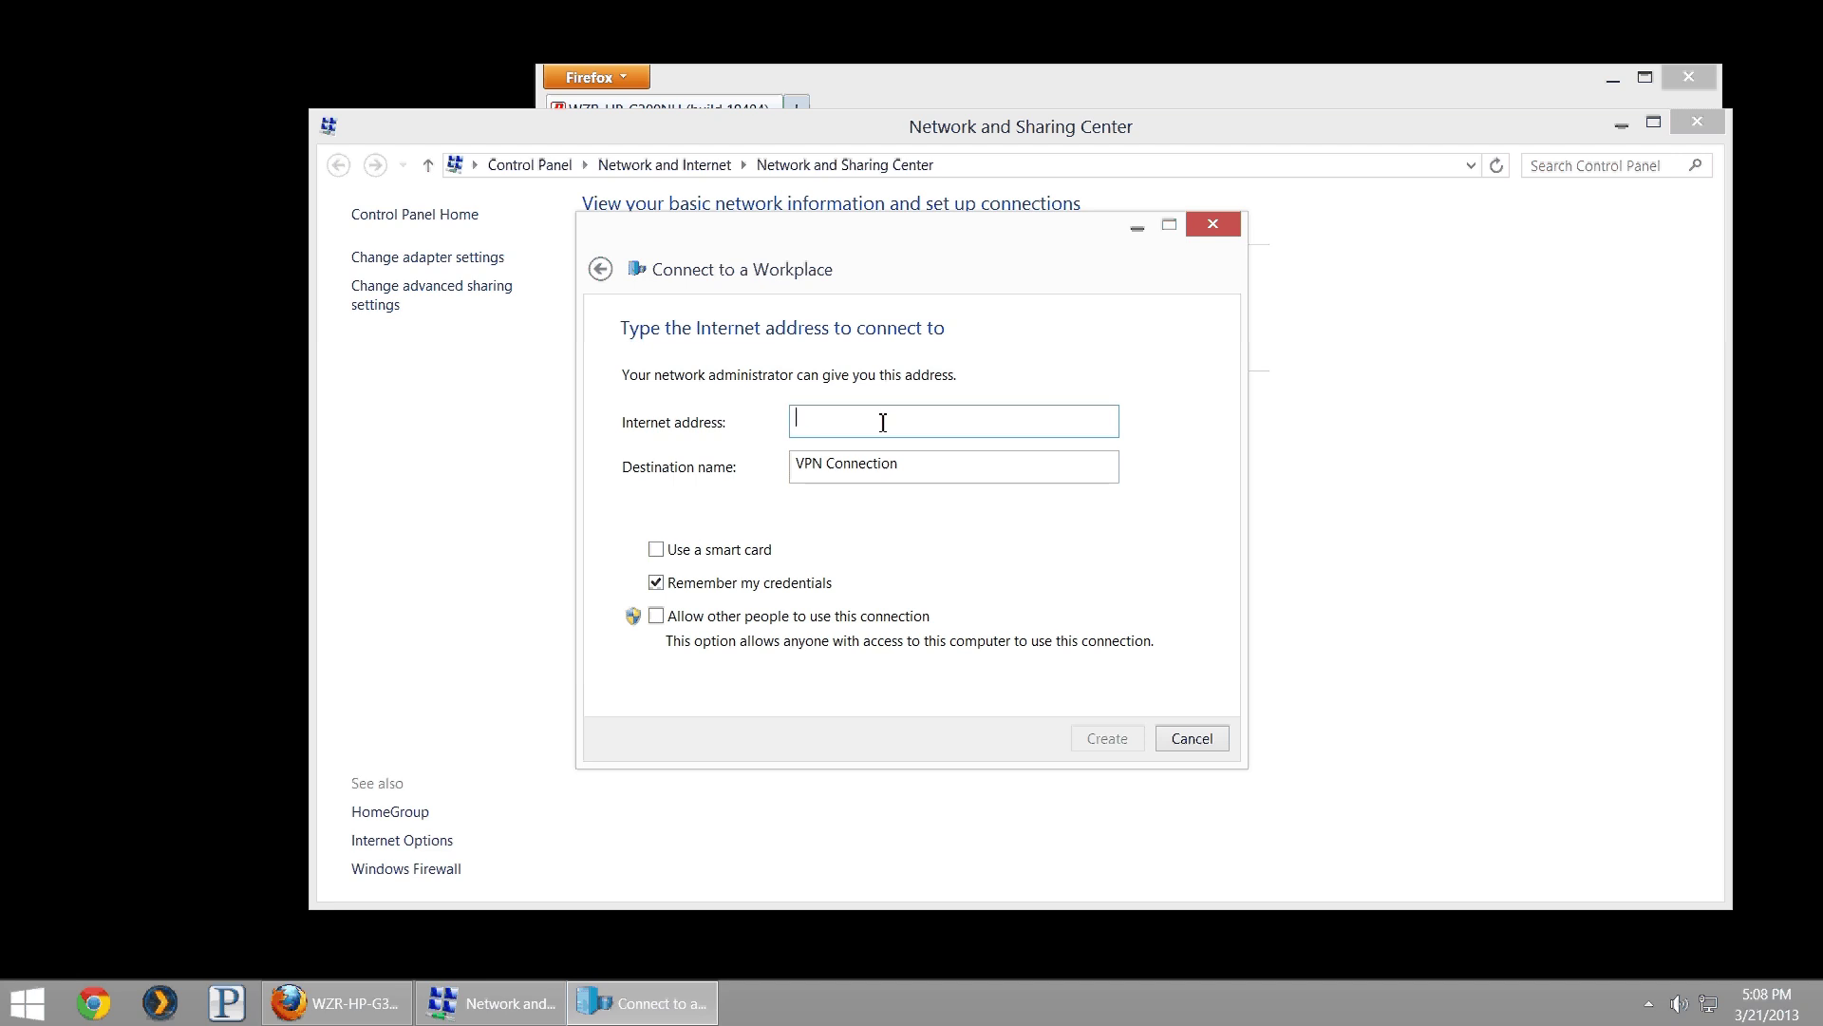
left_click(855, 82)
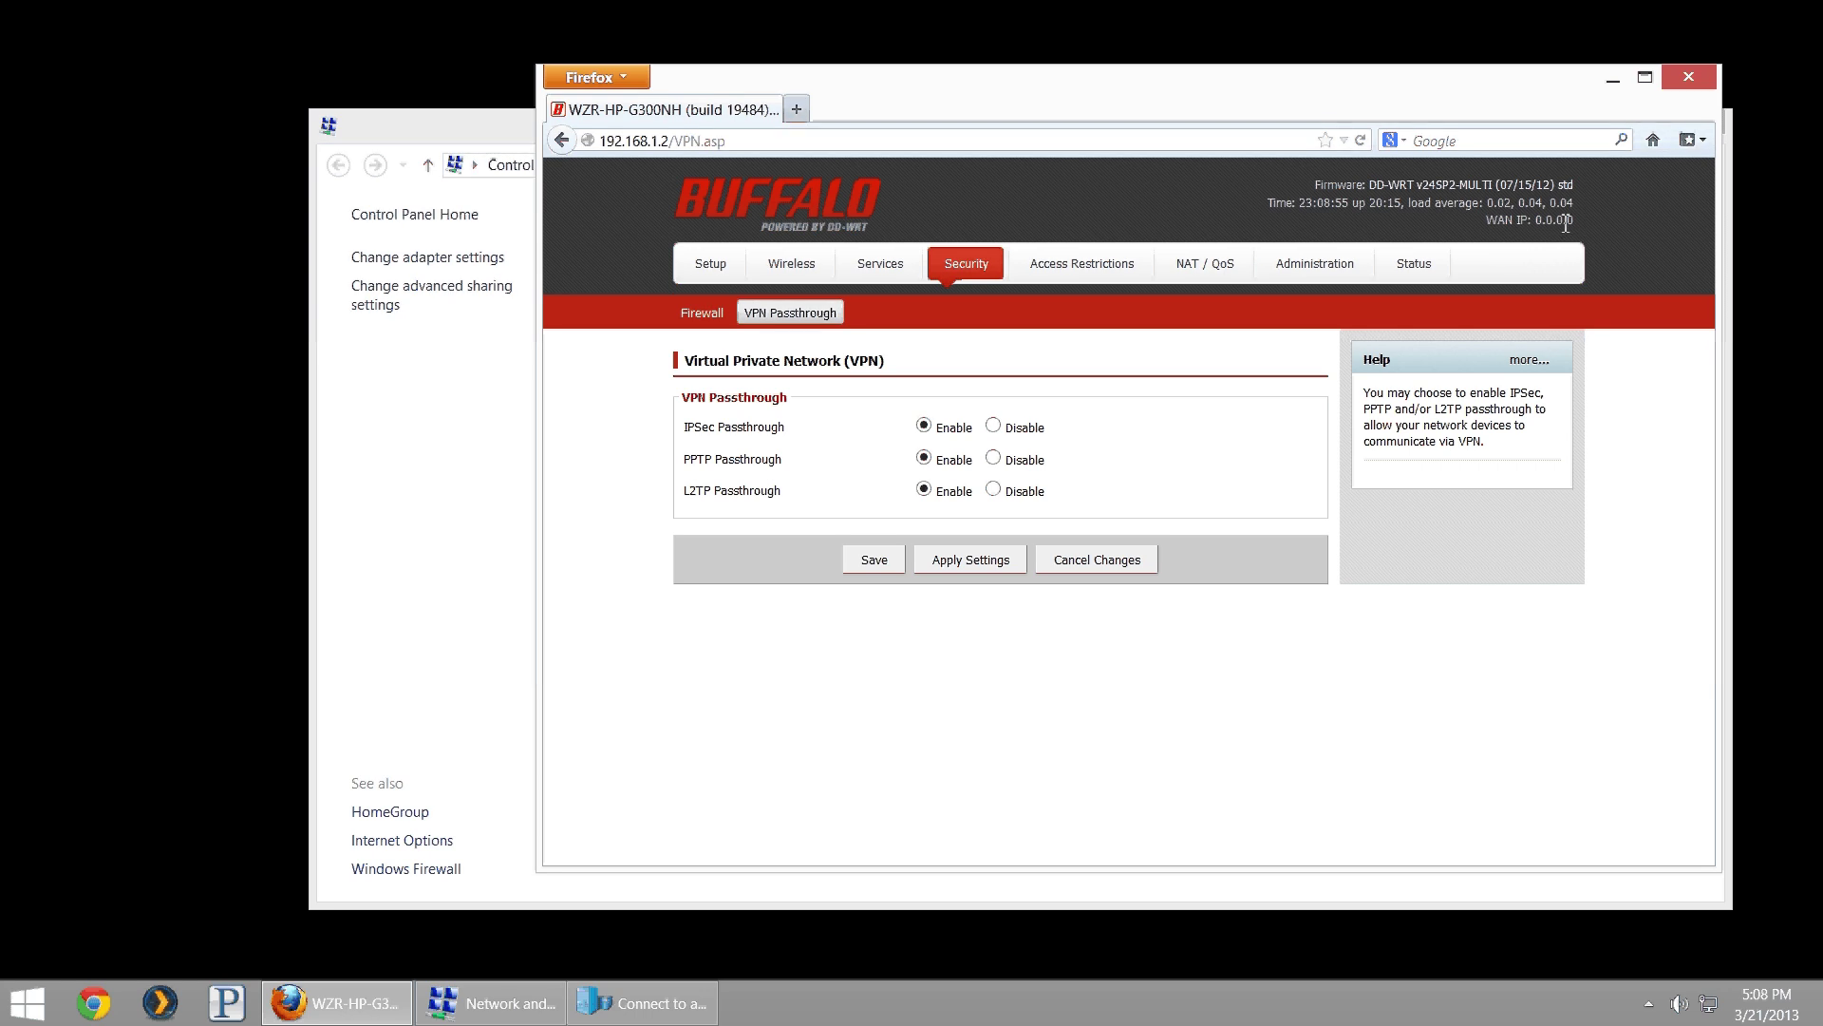
key("alt+Tab")
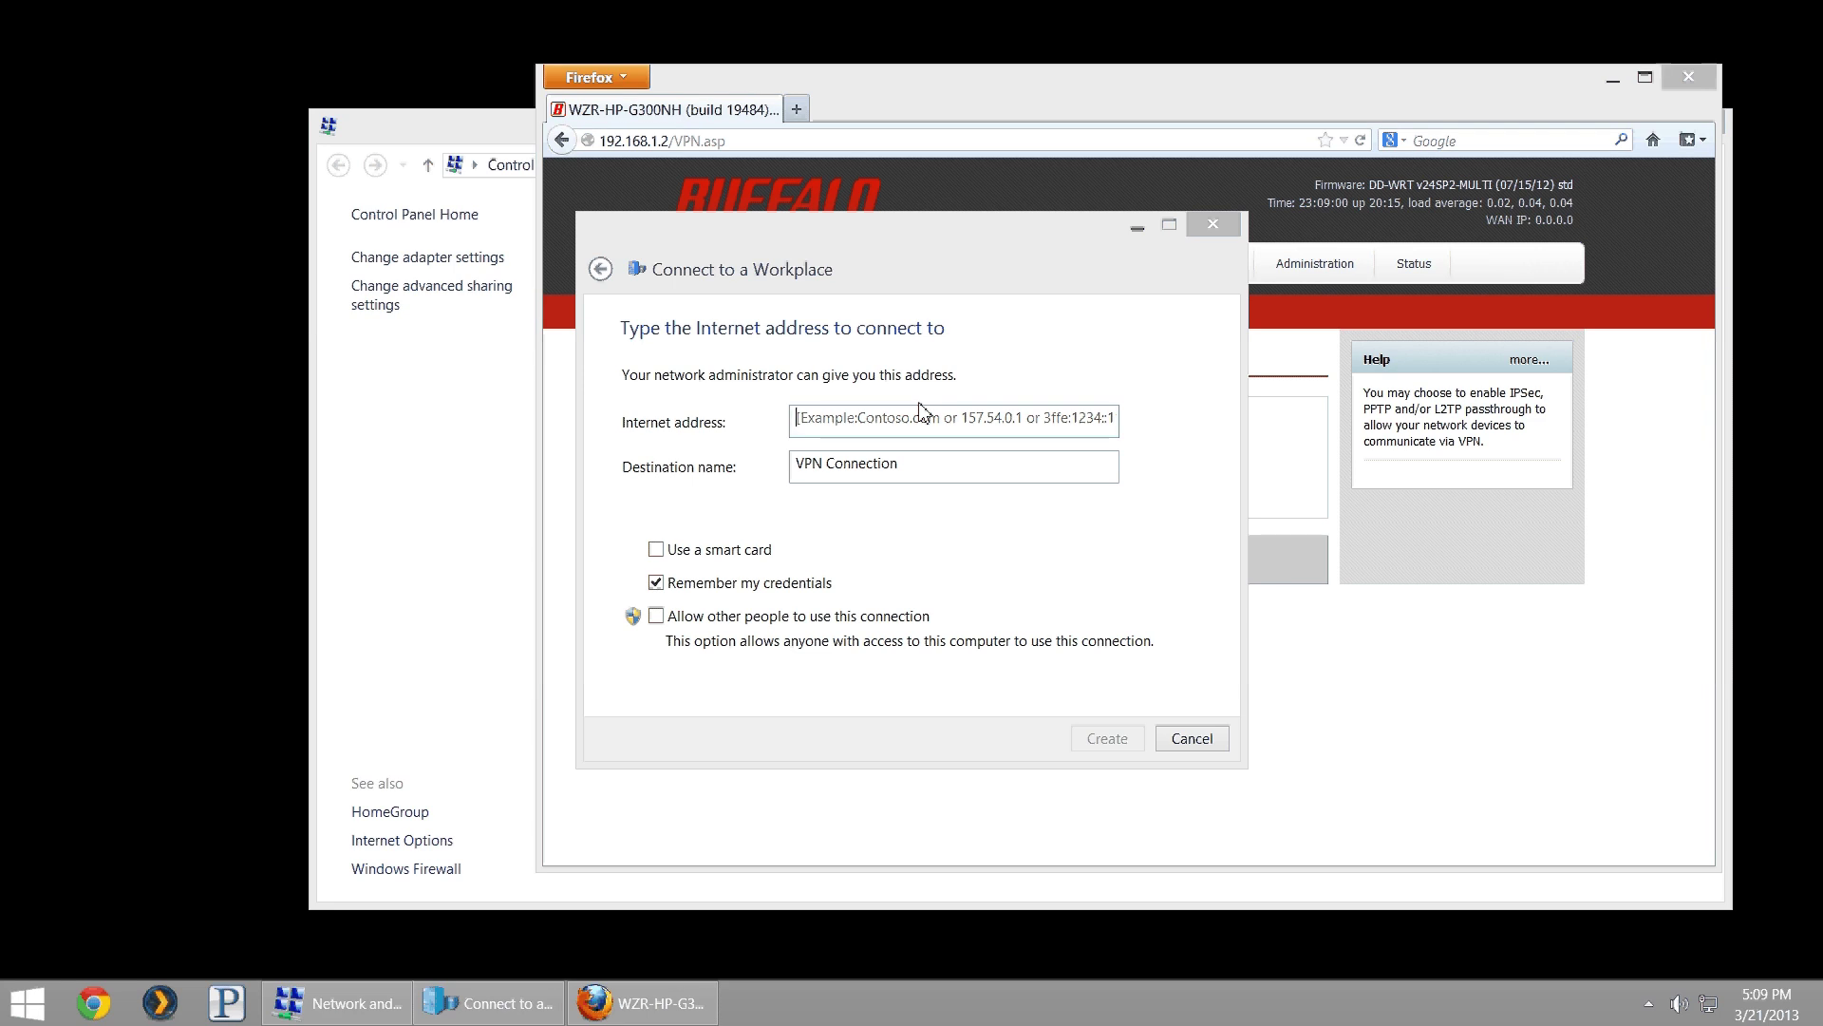
left_click(933, 424)
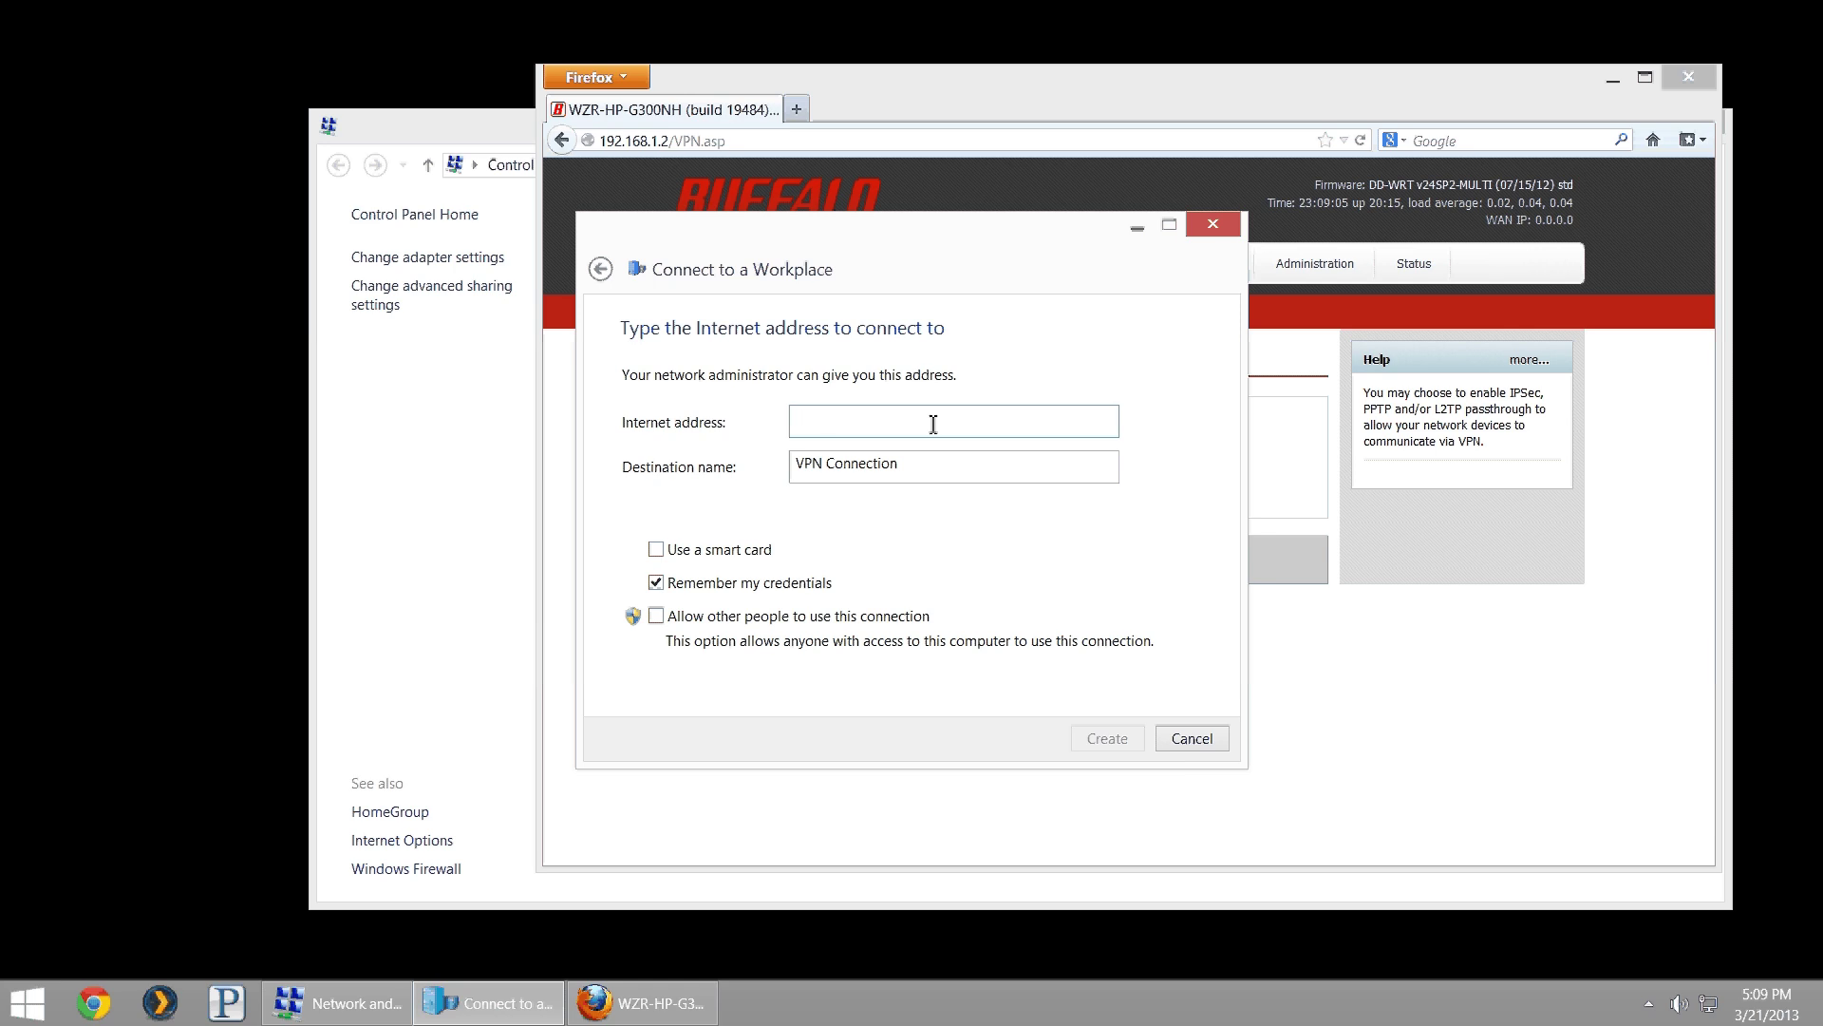
type("0.0.0.0")
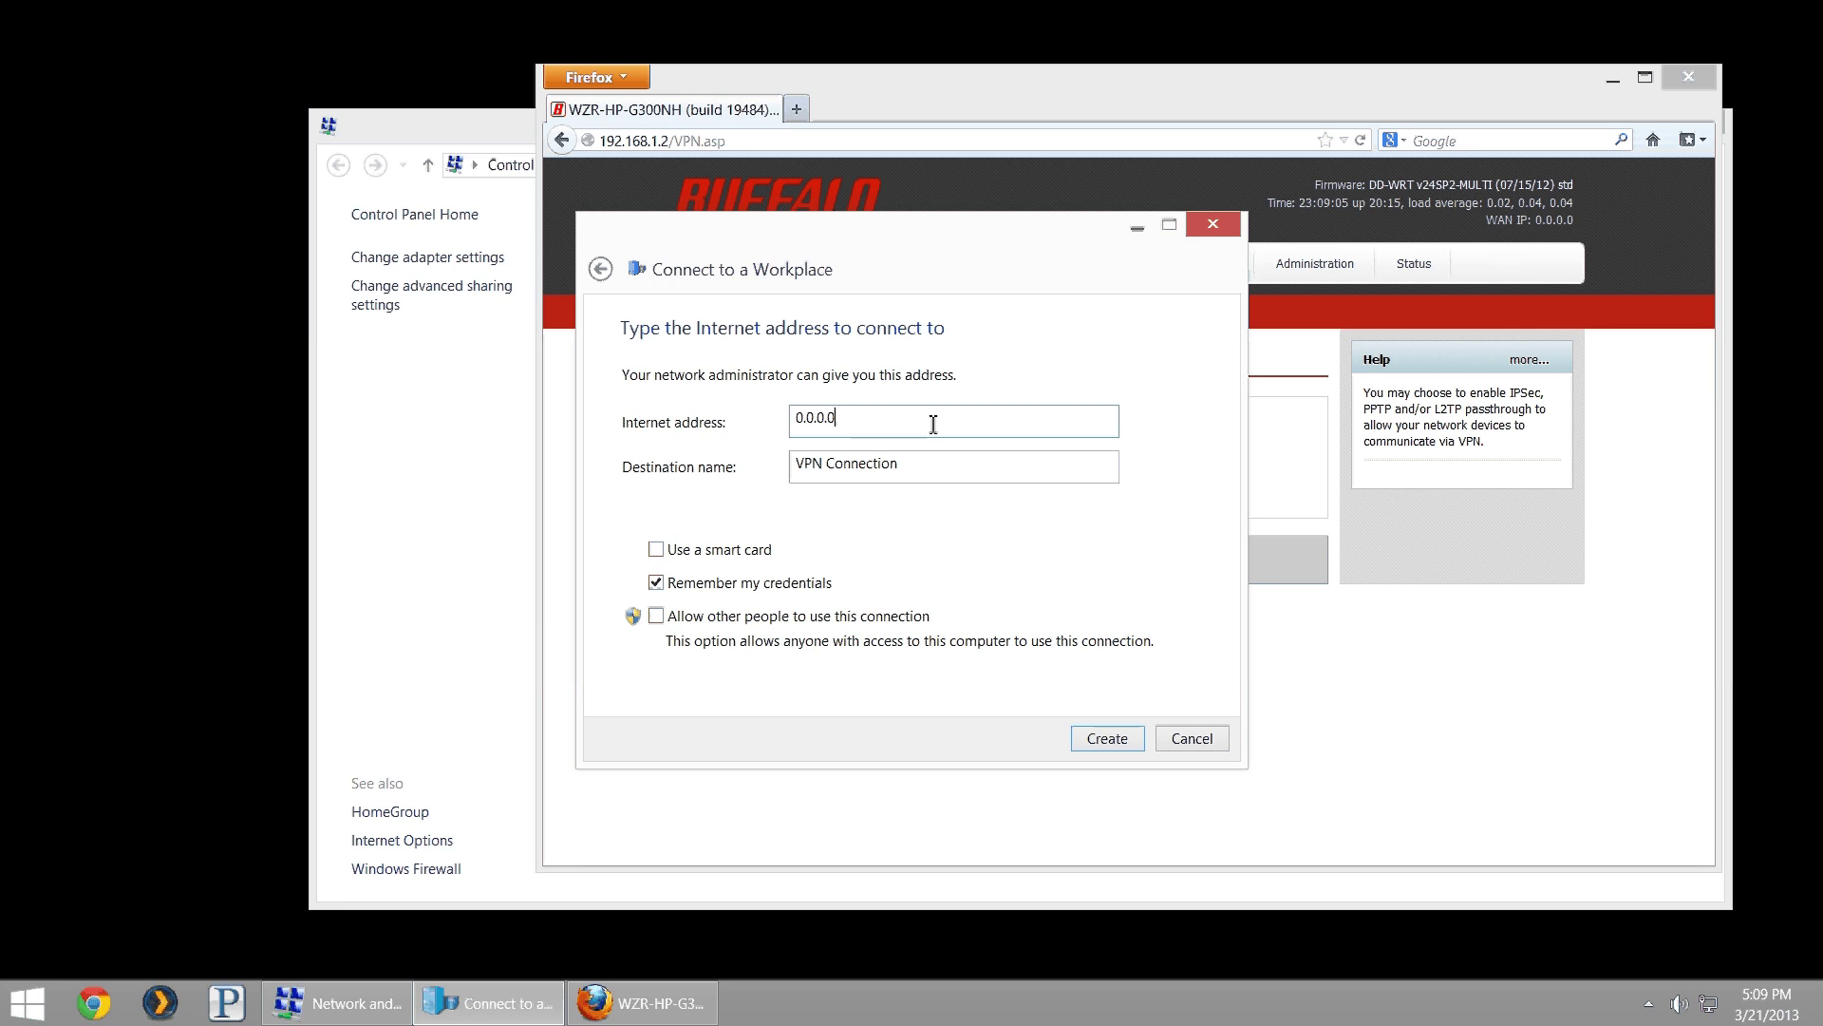
key("Tab")
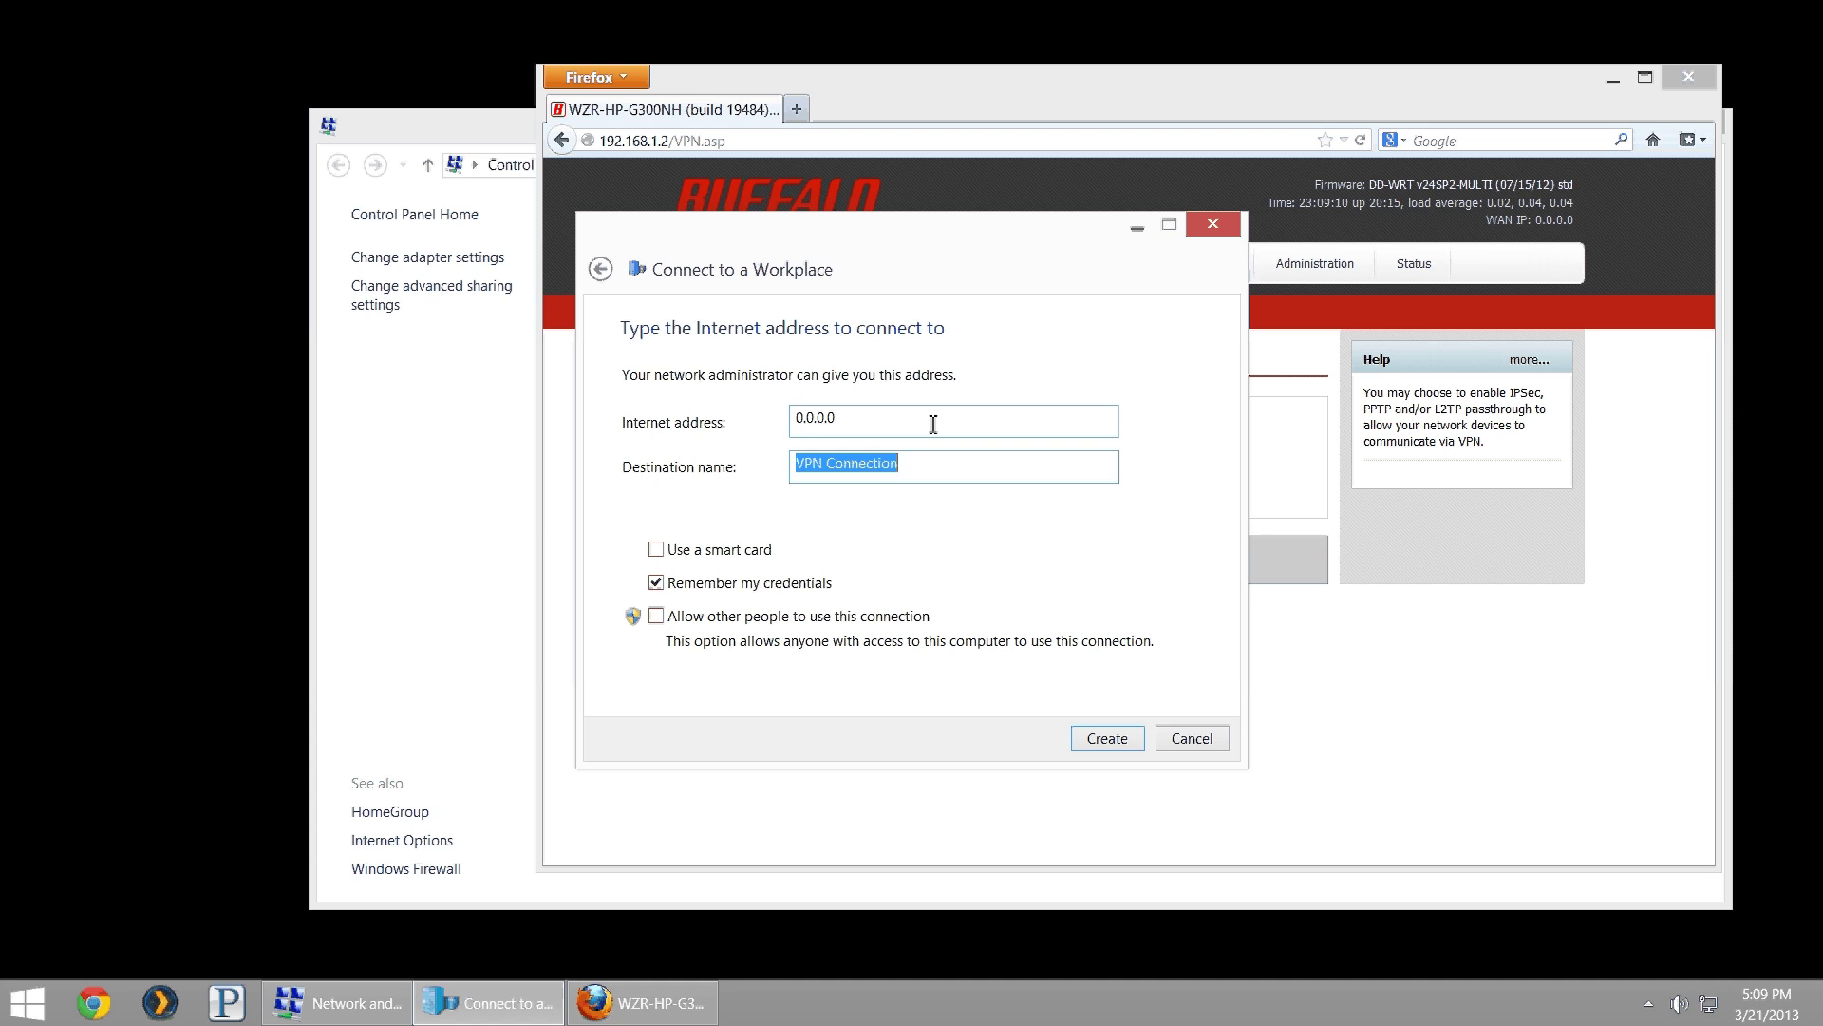
type("To_Hom")
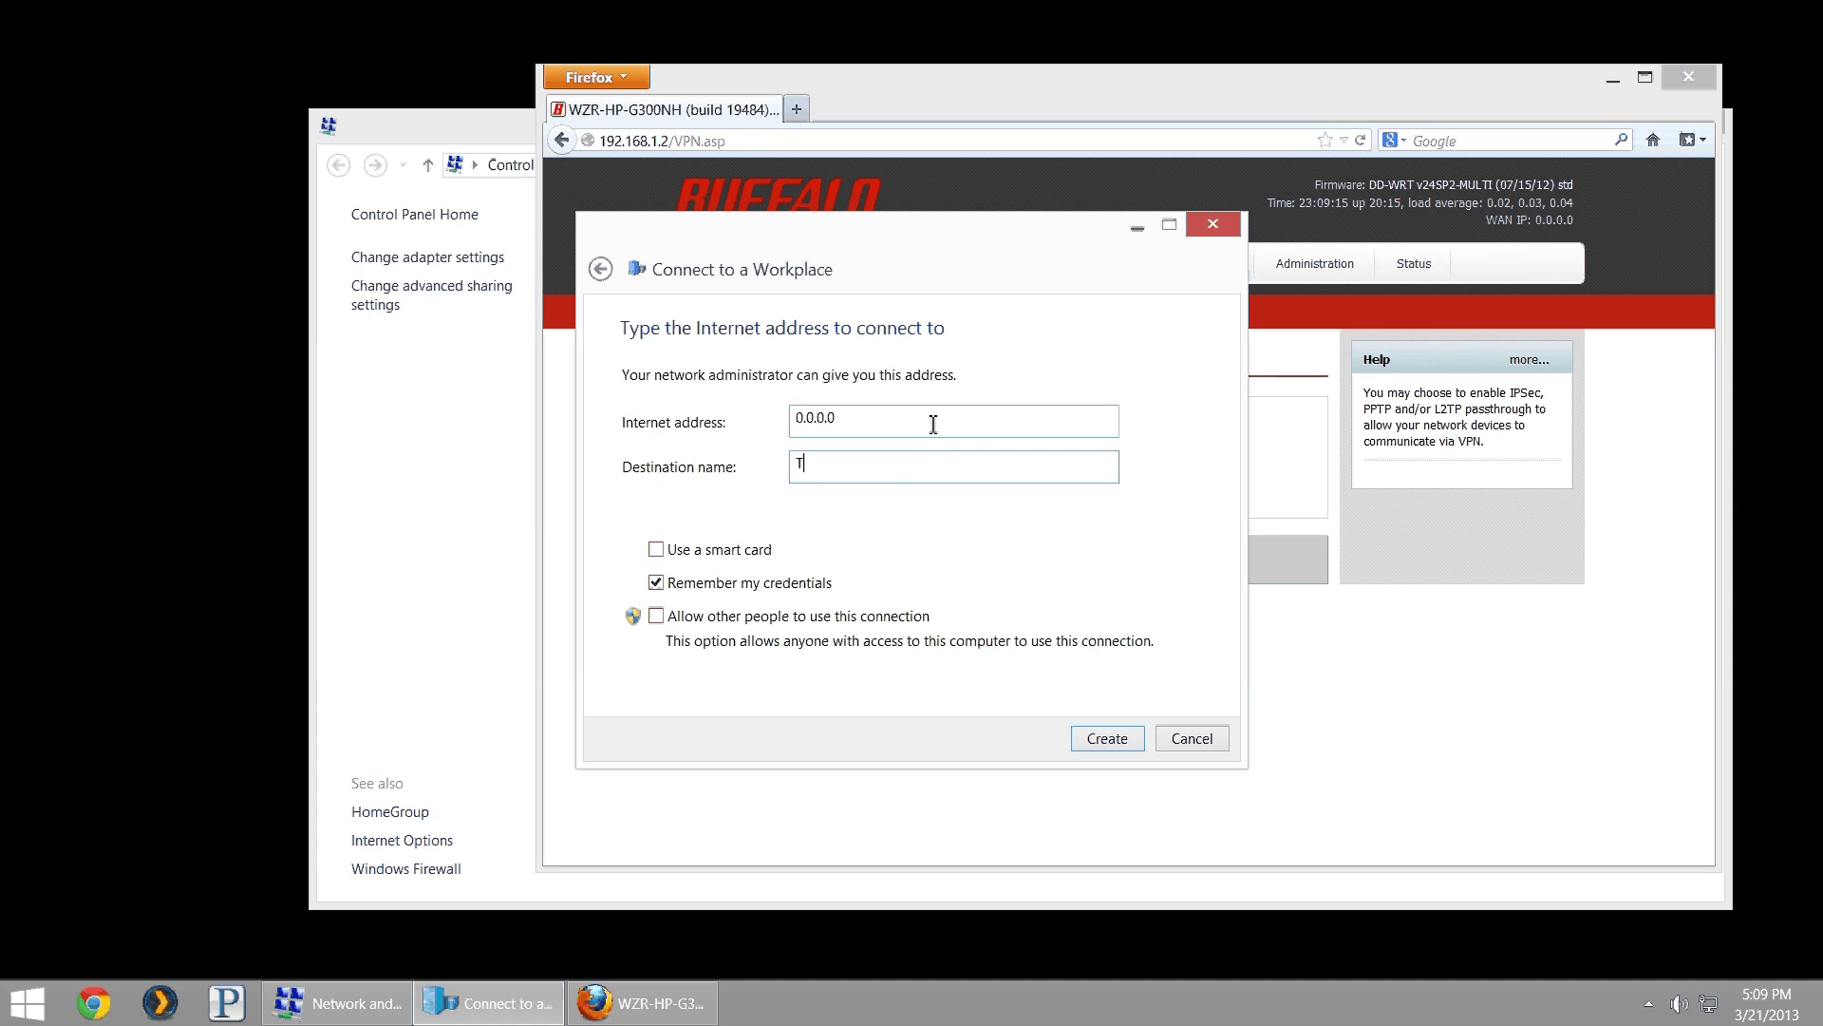
key("BackSpace")
key("BackSpace")
key("BackSpace")
type("Work_Austin")
- Reopen Network Connections from the Network and Sharing Center and select To_Work_Austin
left_click(1101, 746)
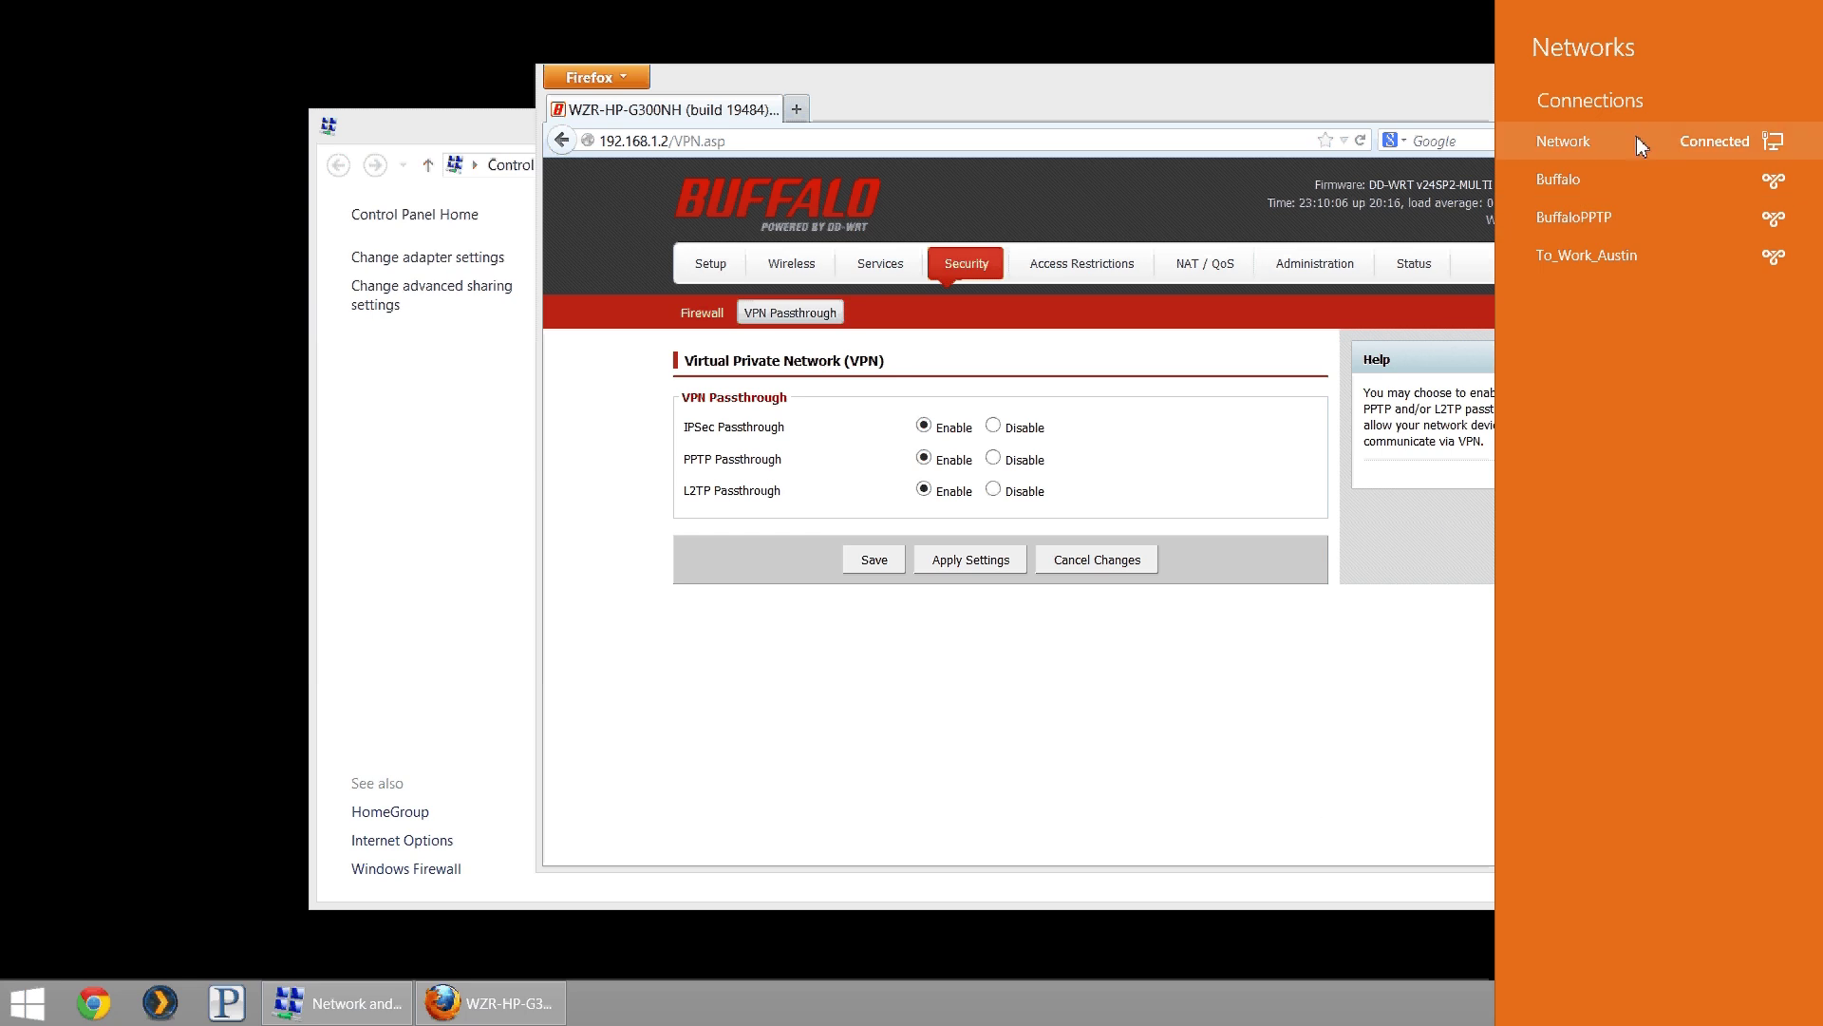
left_click(1334, 538)
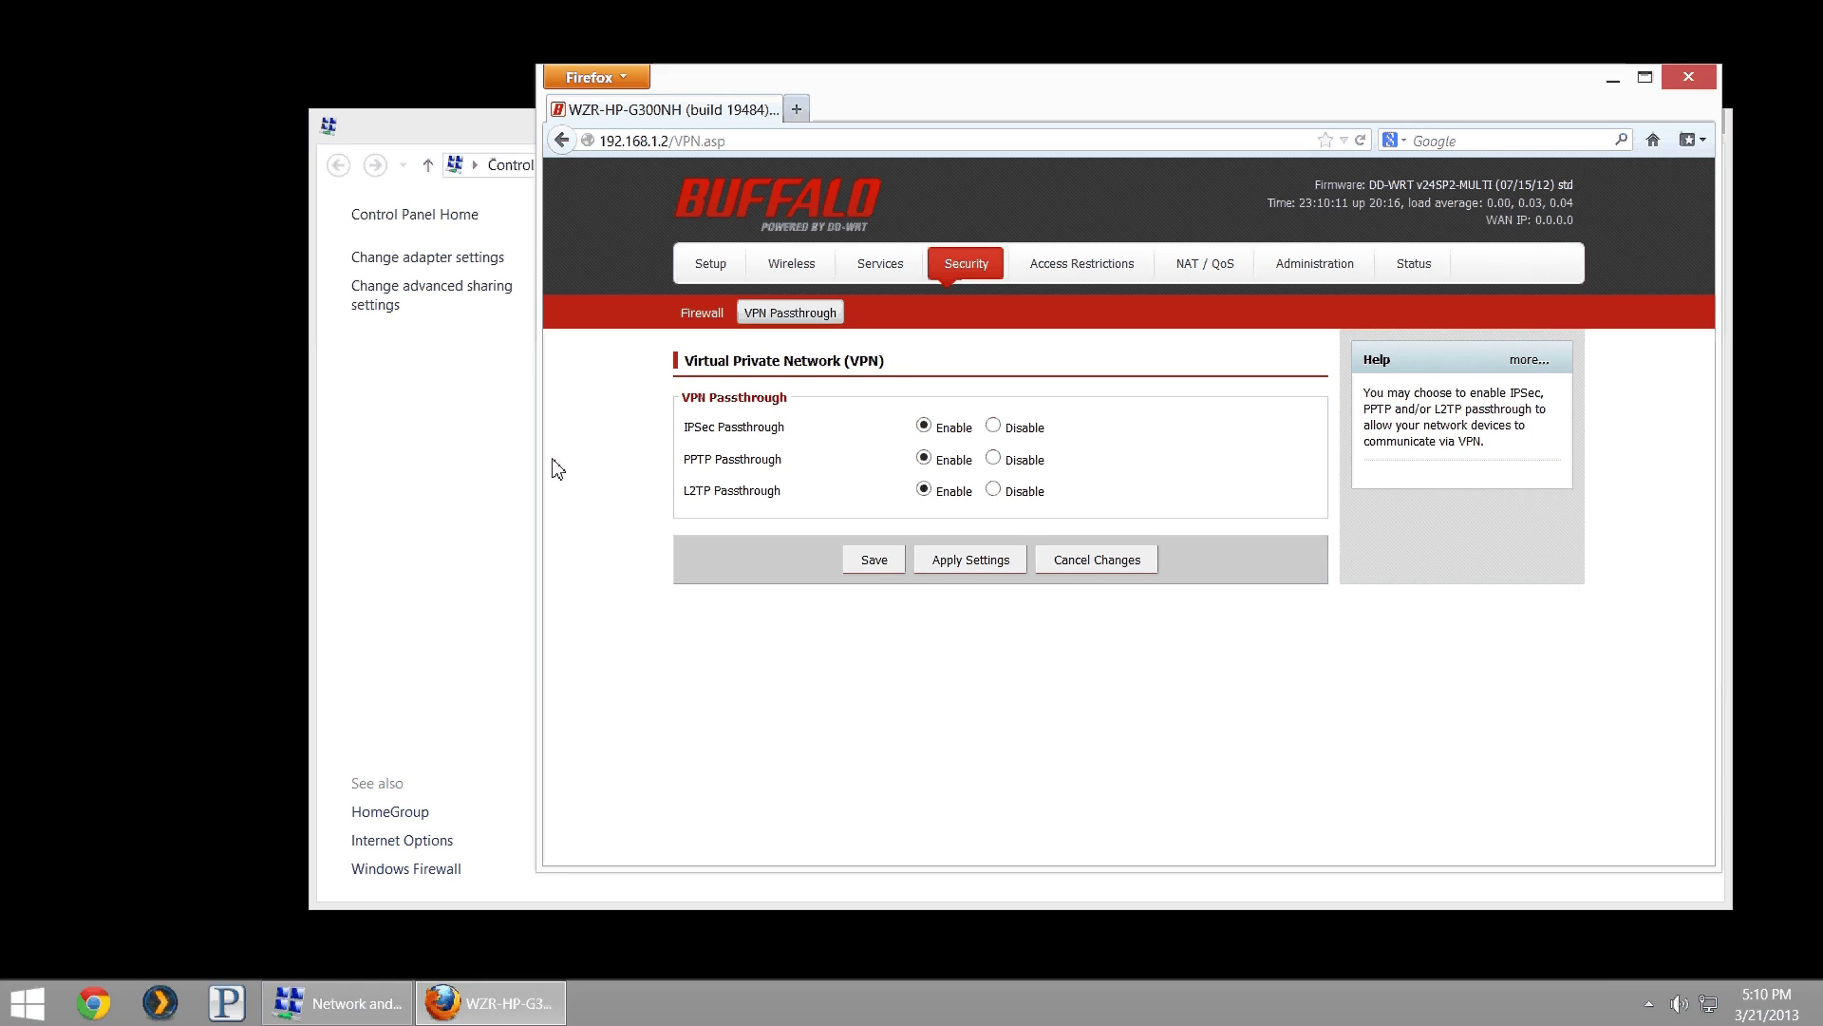
left_click(436, 427)
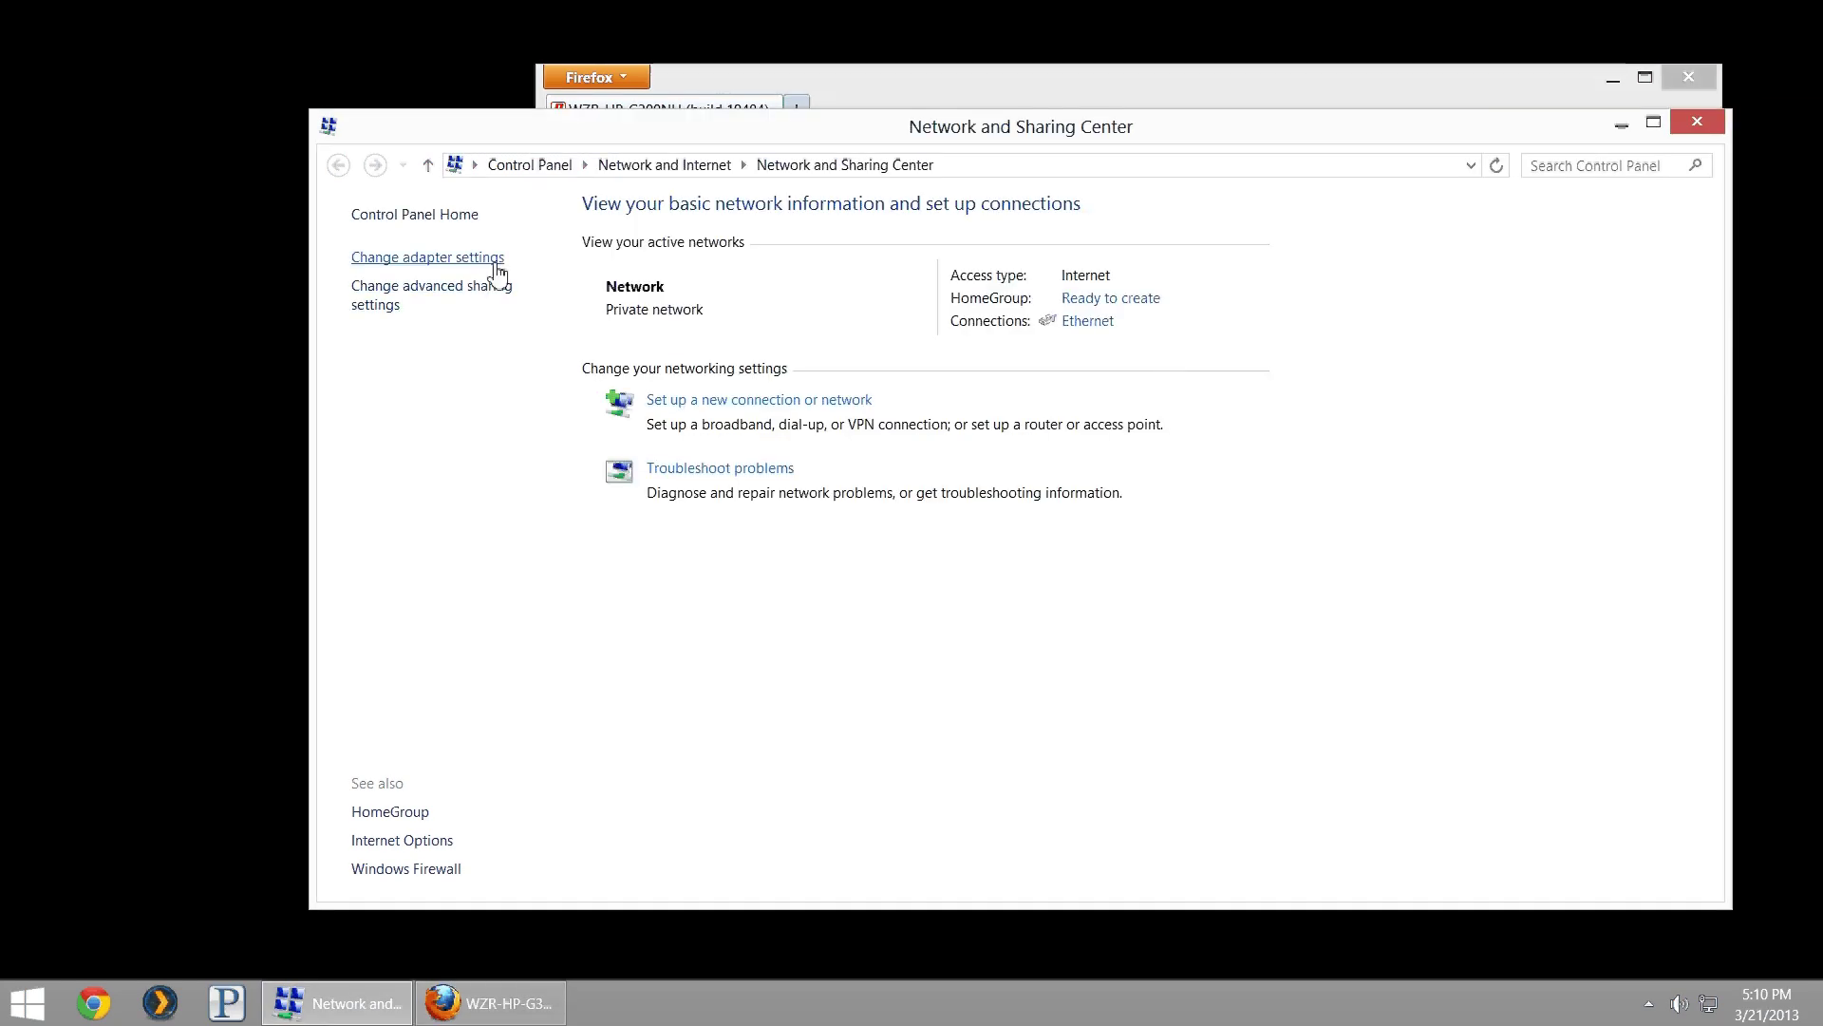
left_click(381, 257)
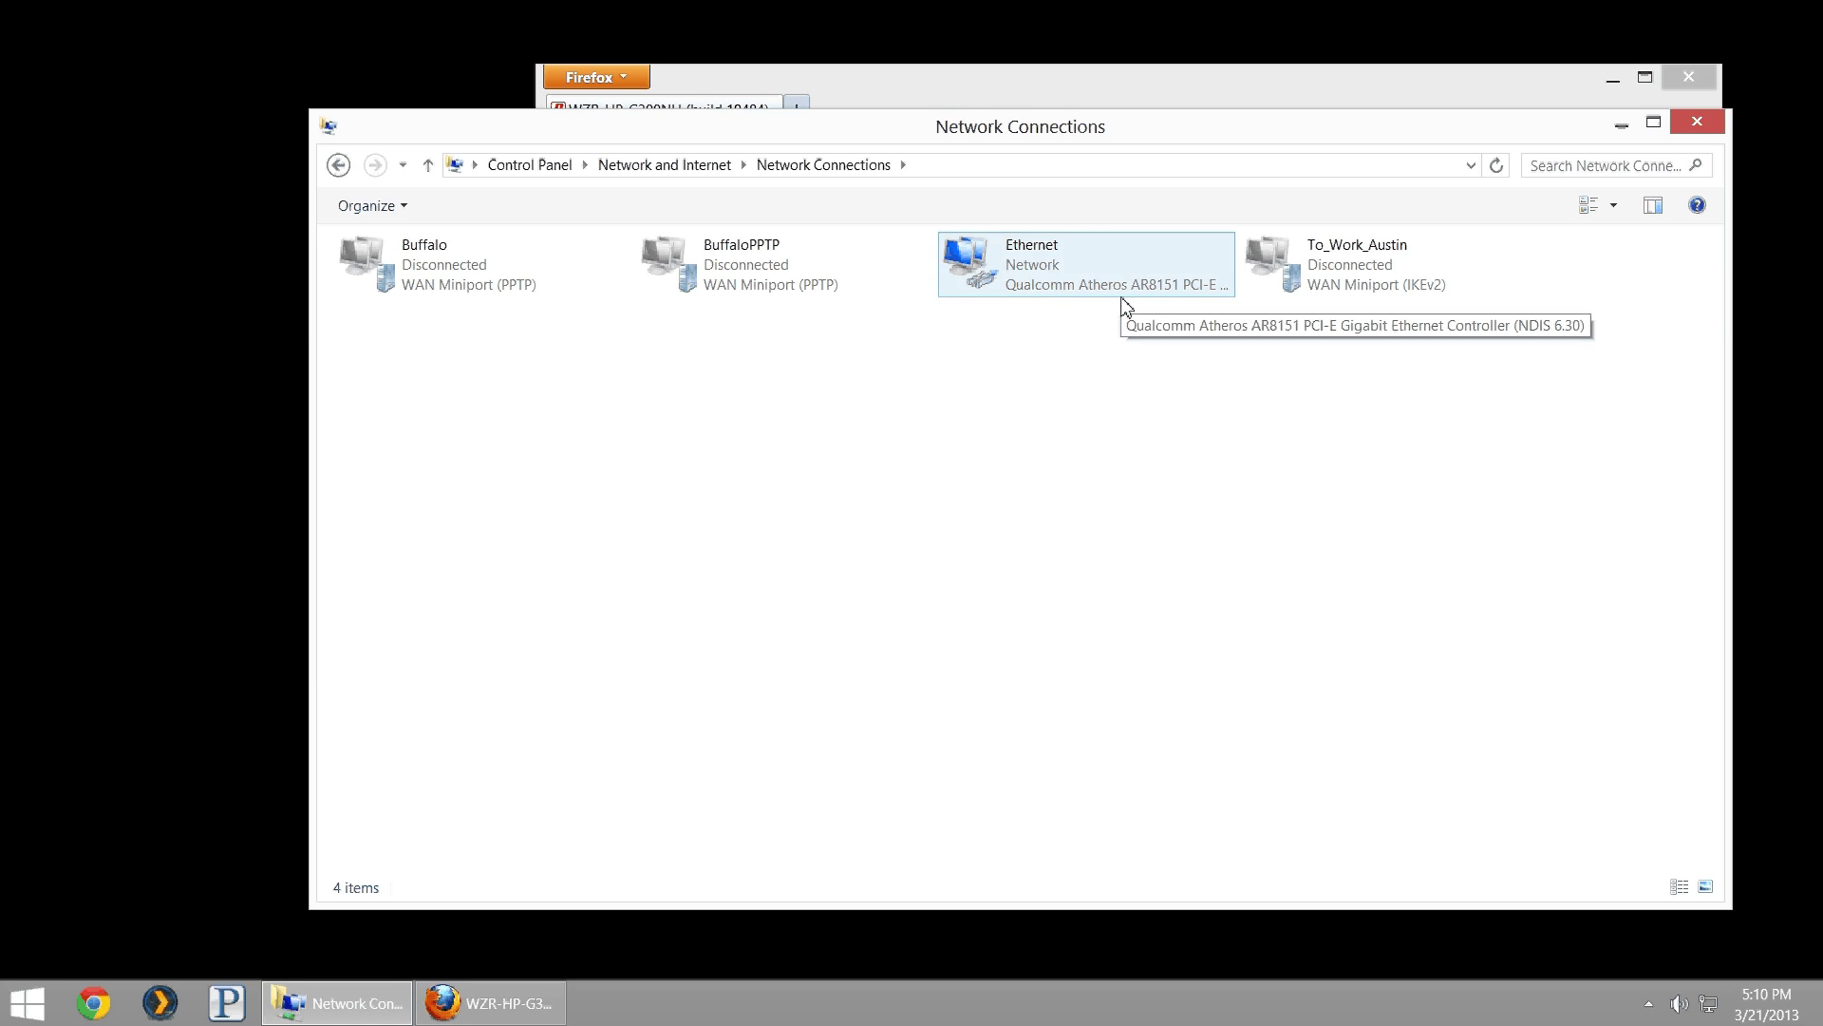
left_click(1331, 276)
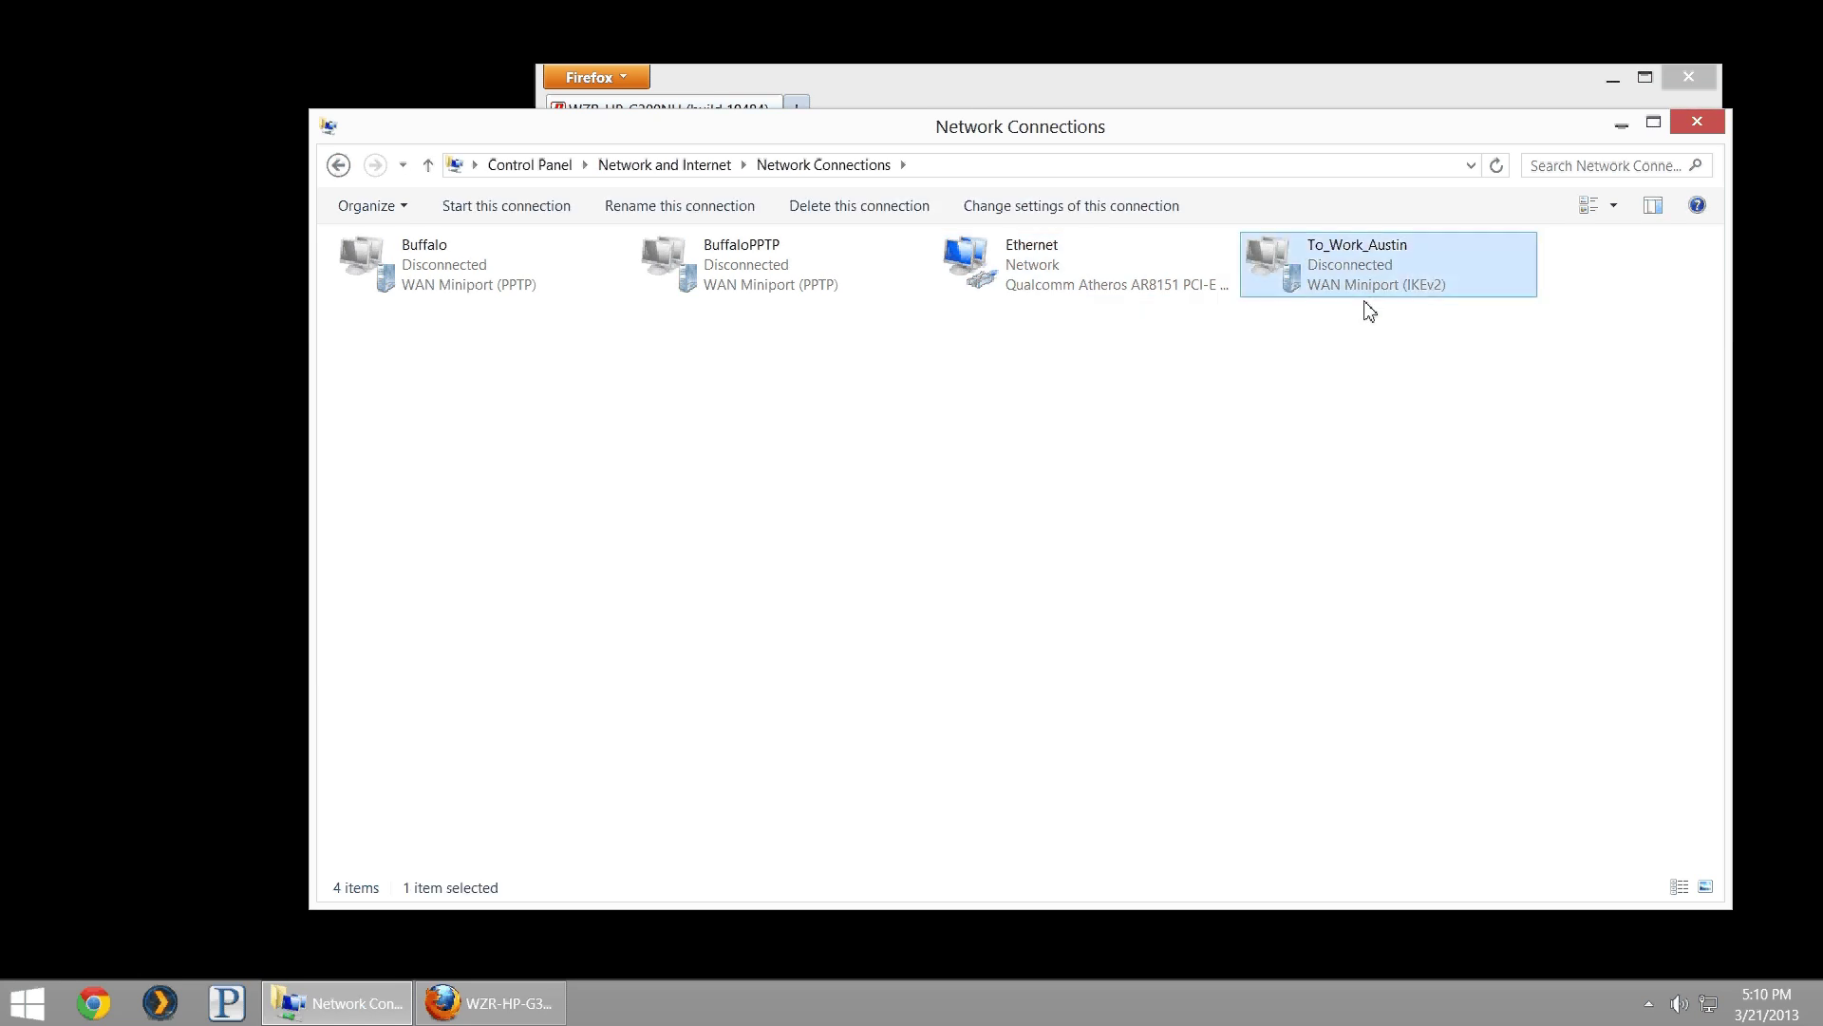
- In To_Work_Austin's Security properties, set VPN type to PPTP, allowing only MS-CHAP v2
right_click(1413, 289)
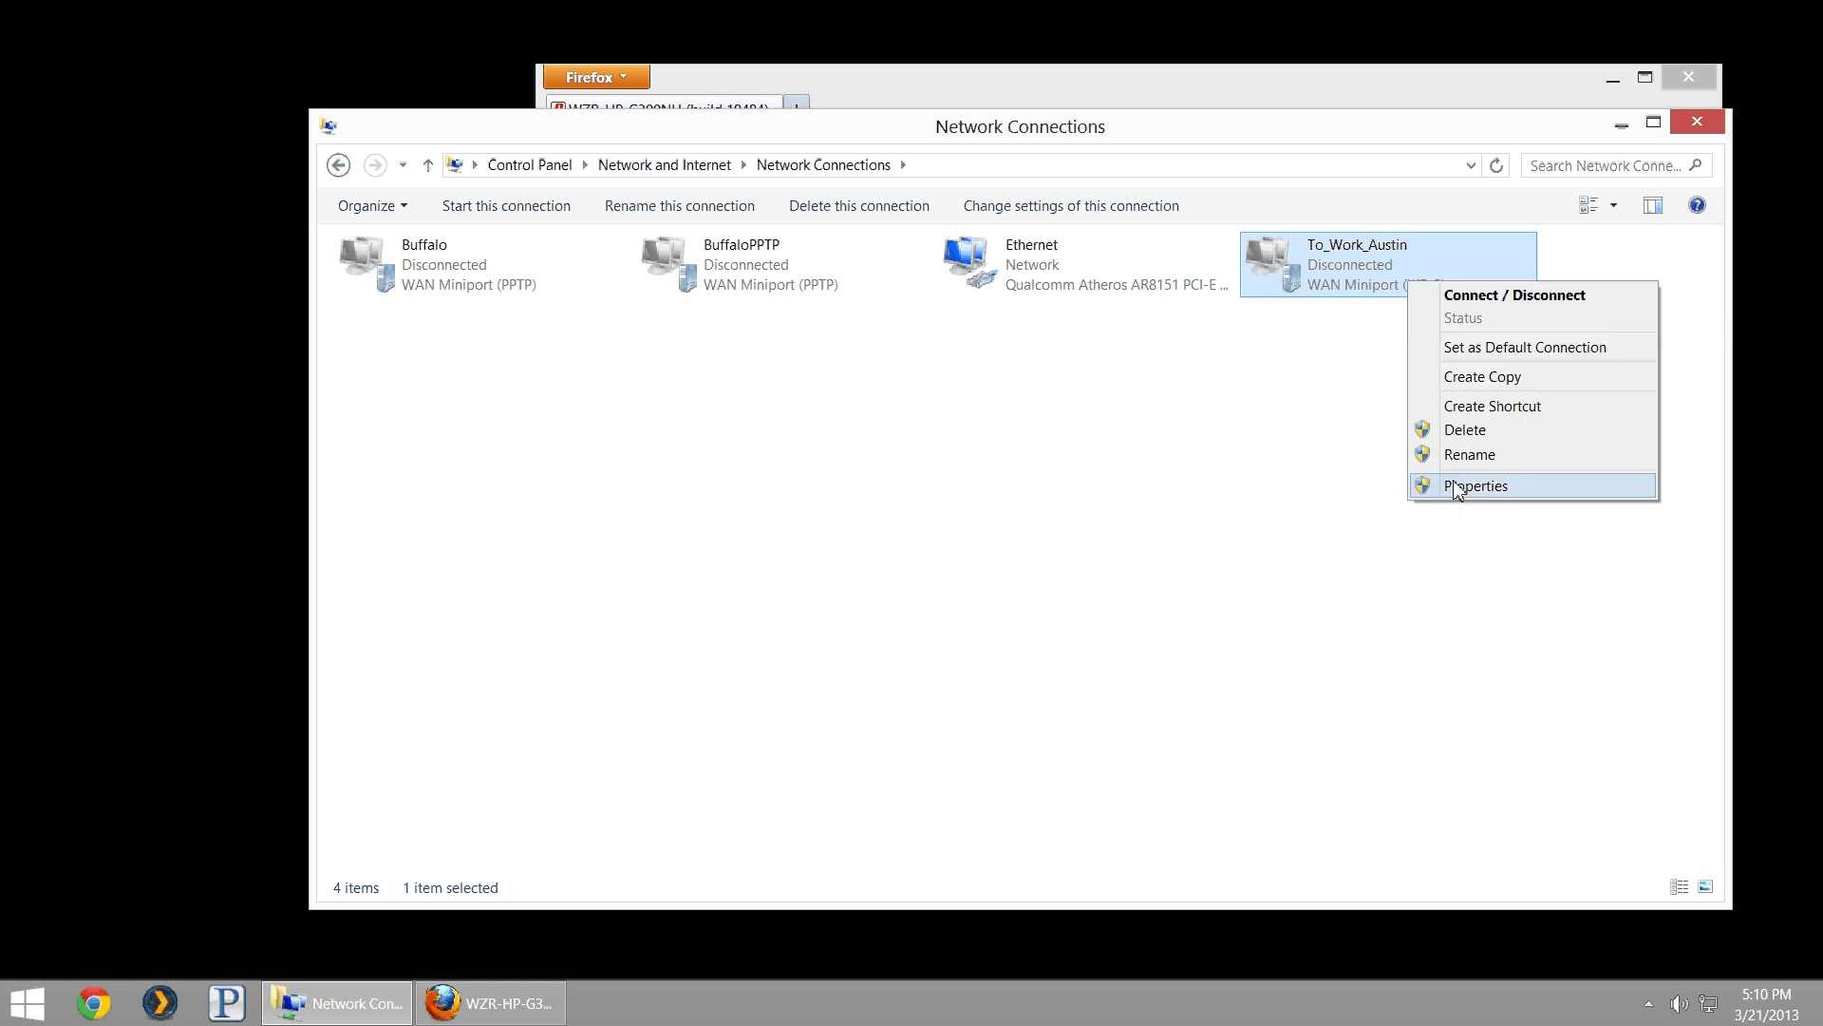
left_click(1453, 488)
left_click_drag(973, 249, 956, 331)
left_click(940, 372)
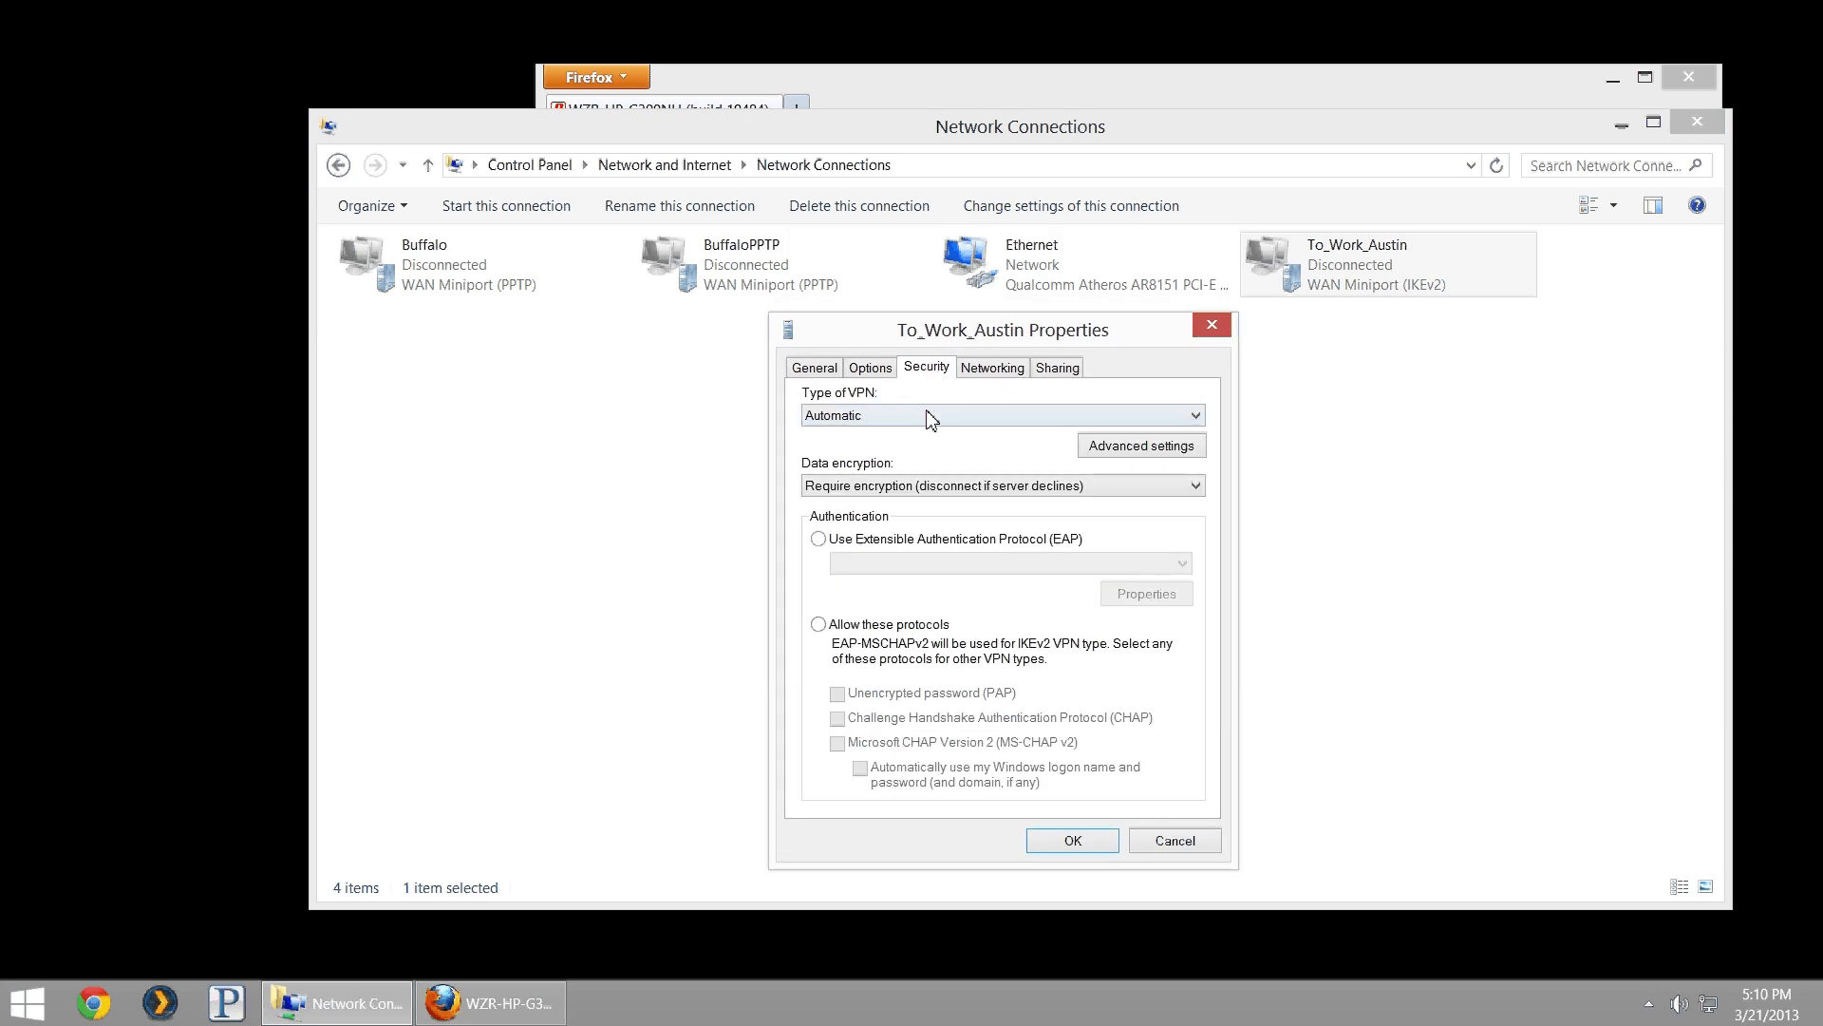
left_click(928, 415)
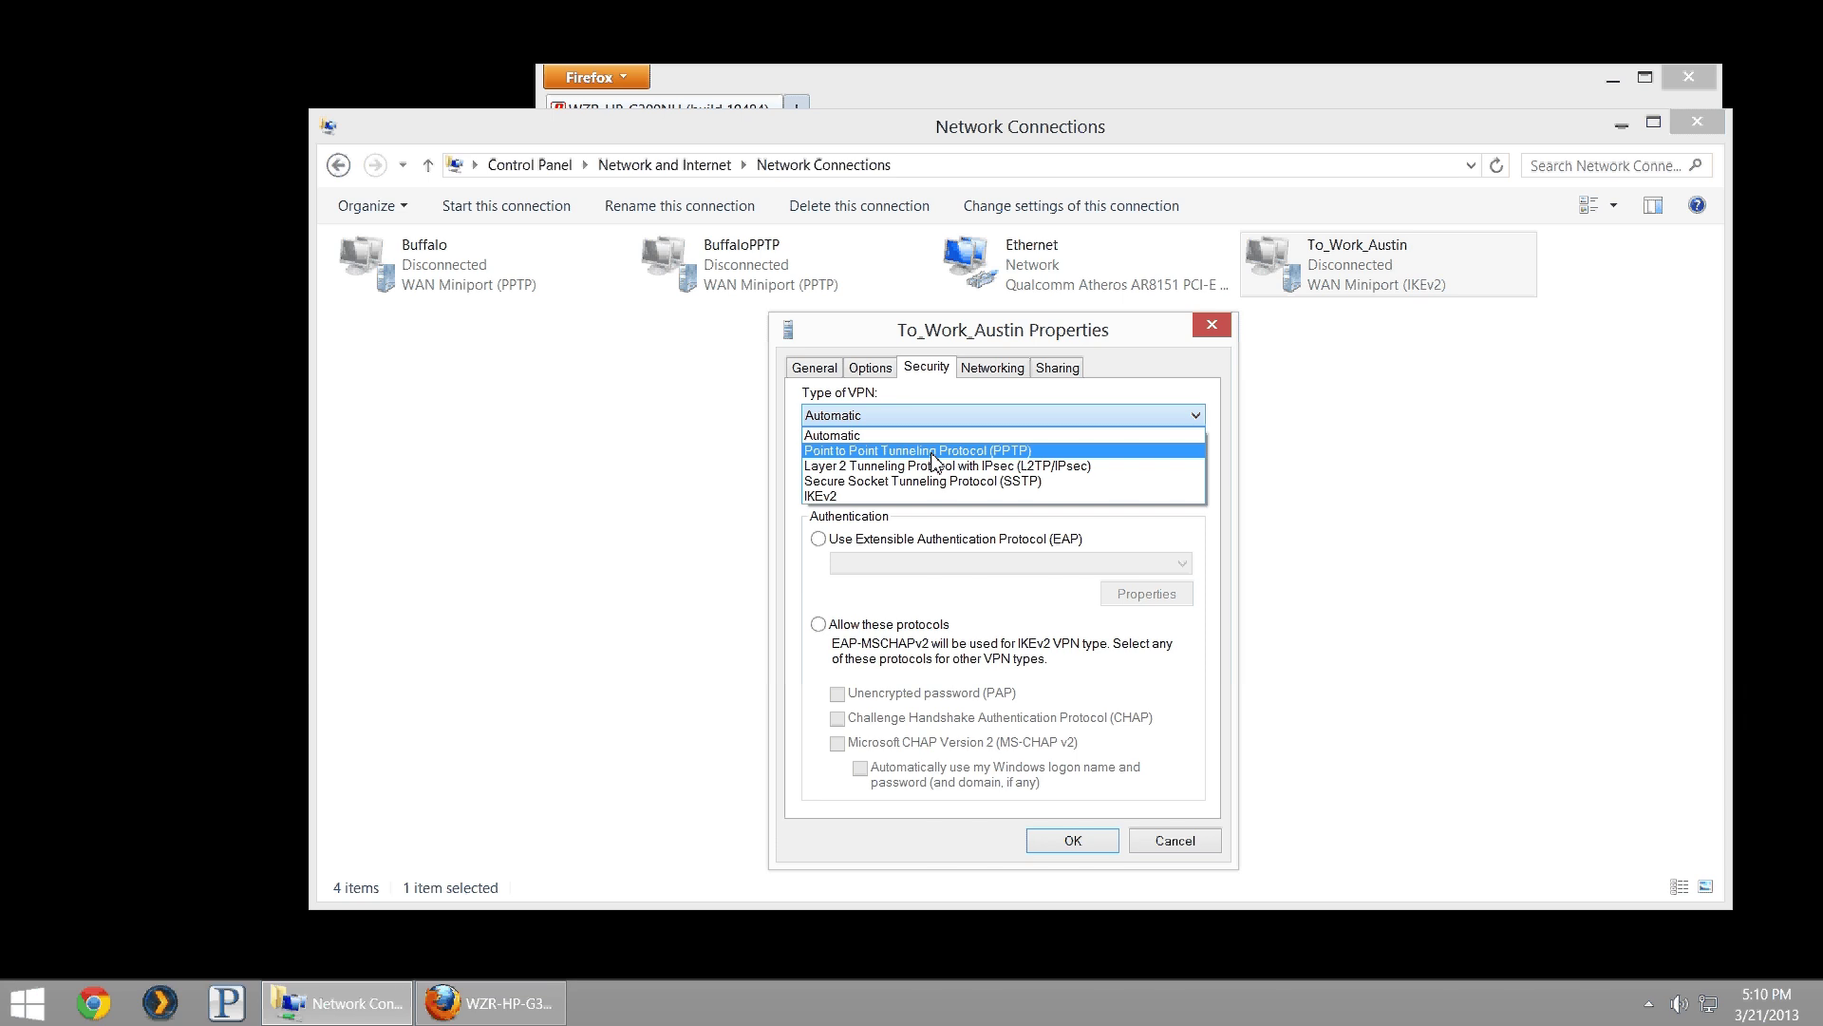
left_click(933, 451)
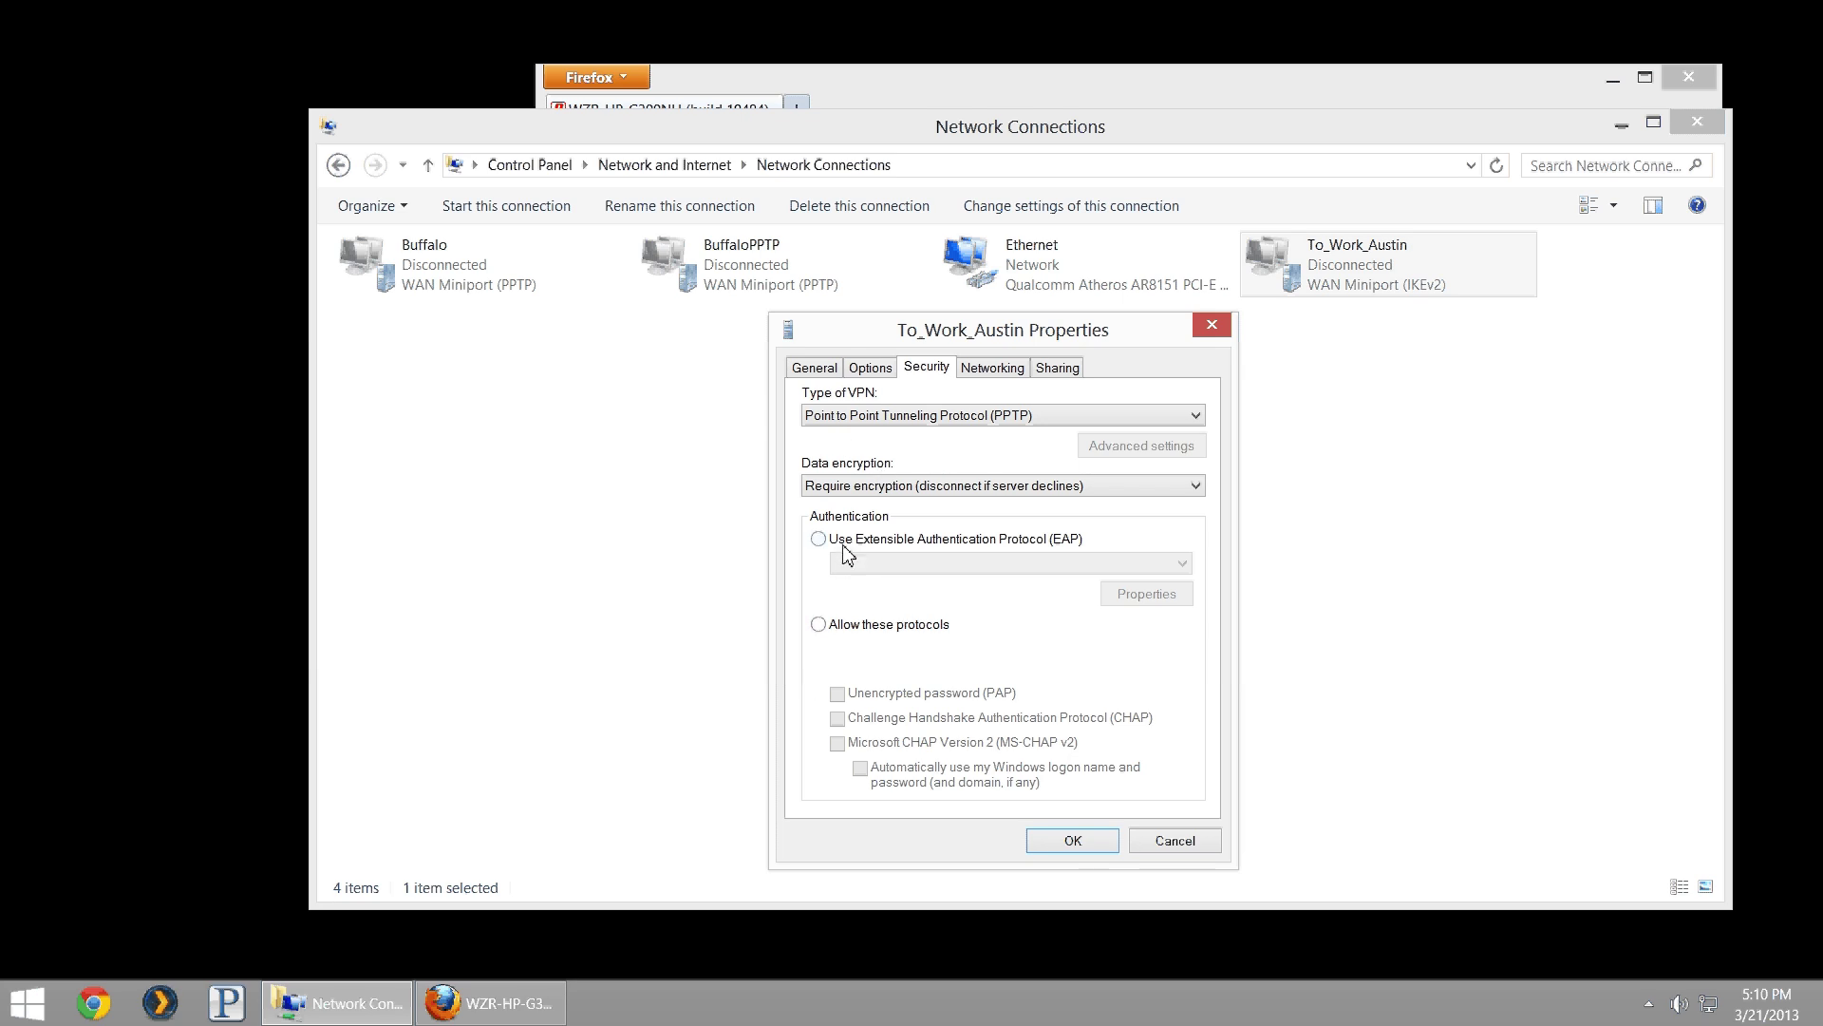
left_click(818, 626)
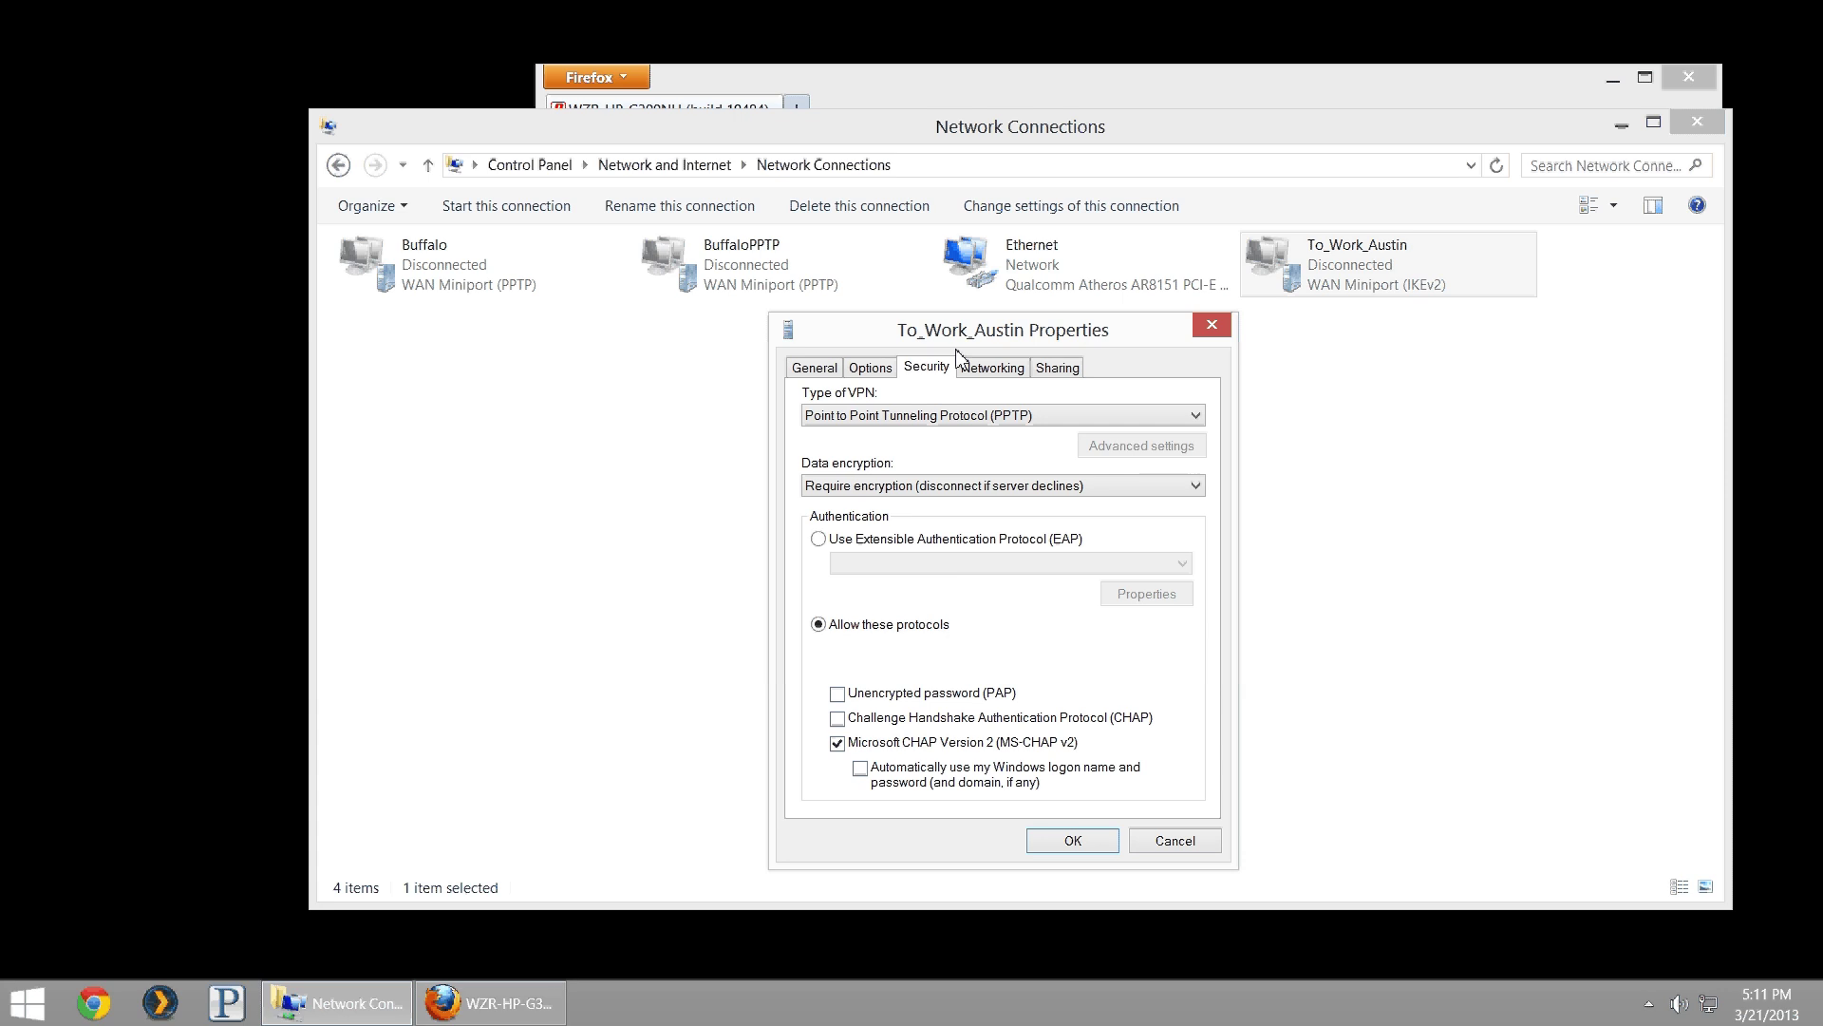
- Disable IPv6 for To_Work_Austin and open IPv4, trying DNS 8.8.8.8 then reverting to automatic
left_click(981, 377)
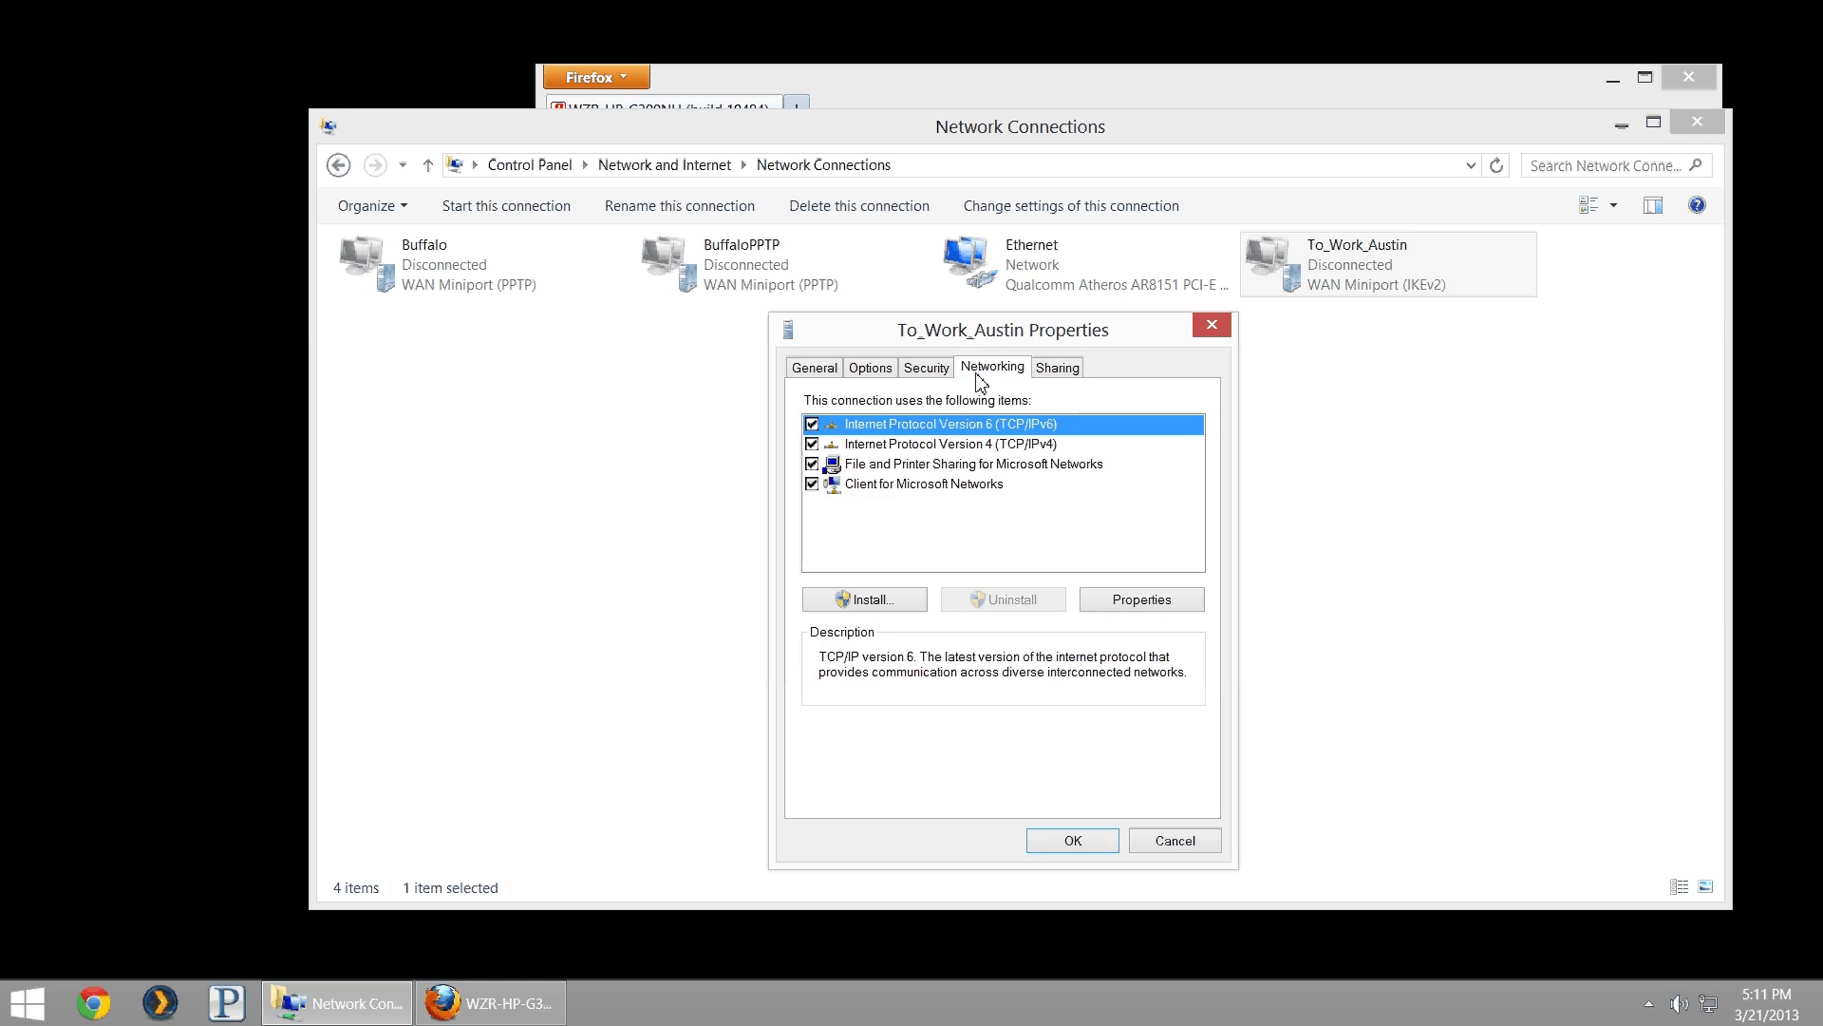
left_click(813, 426)
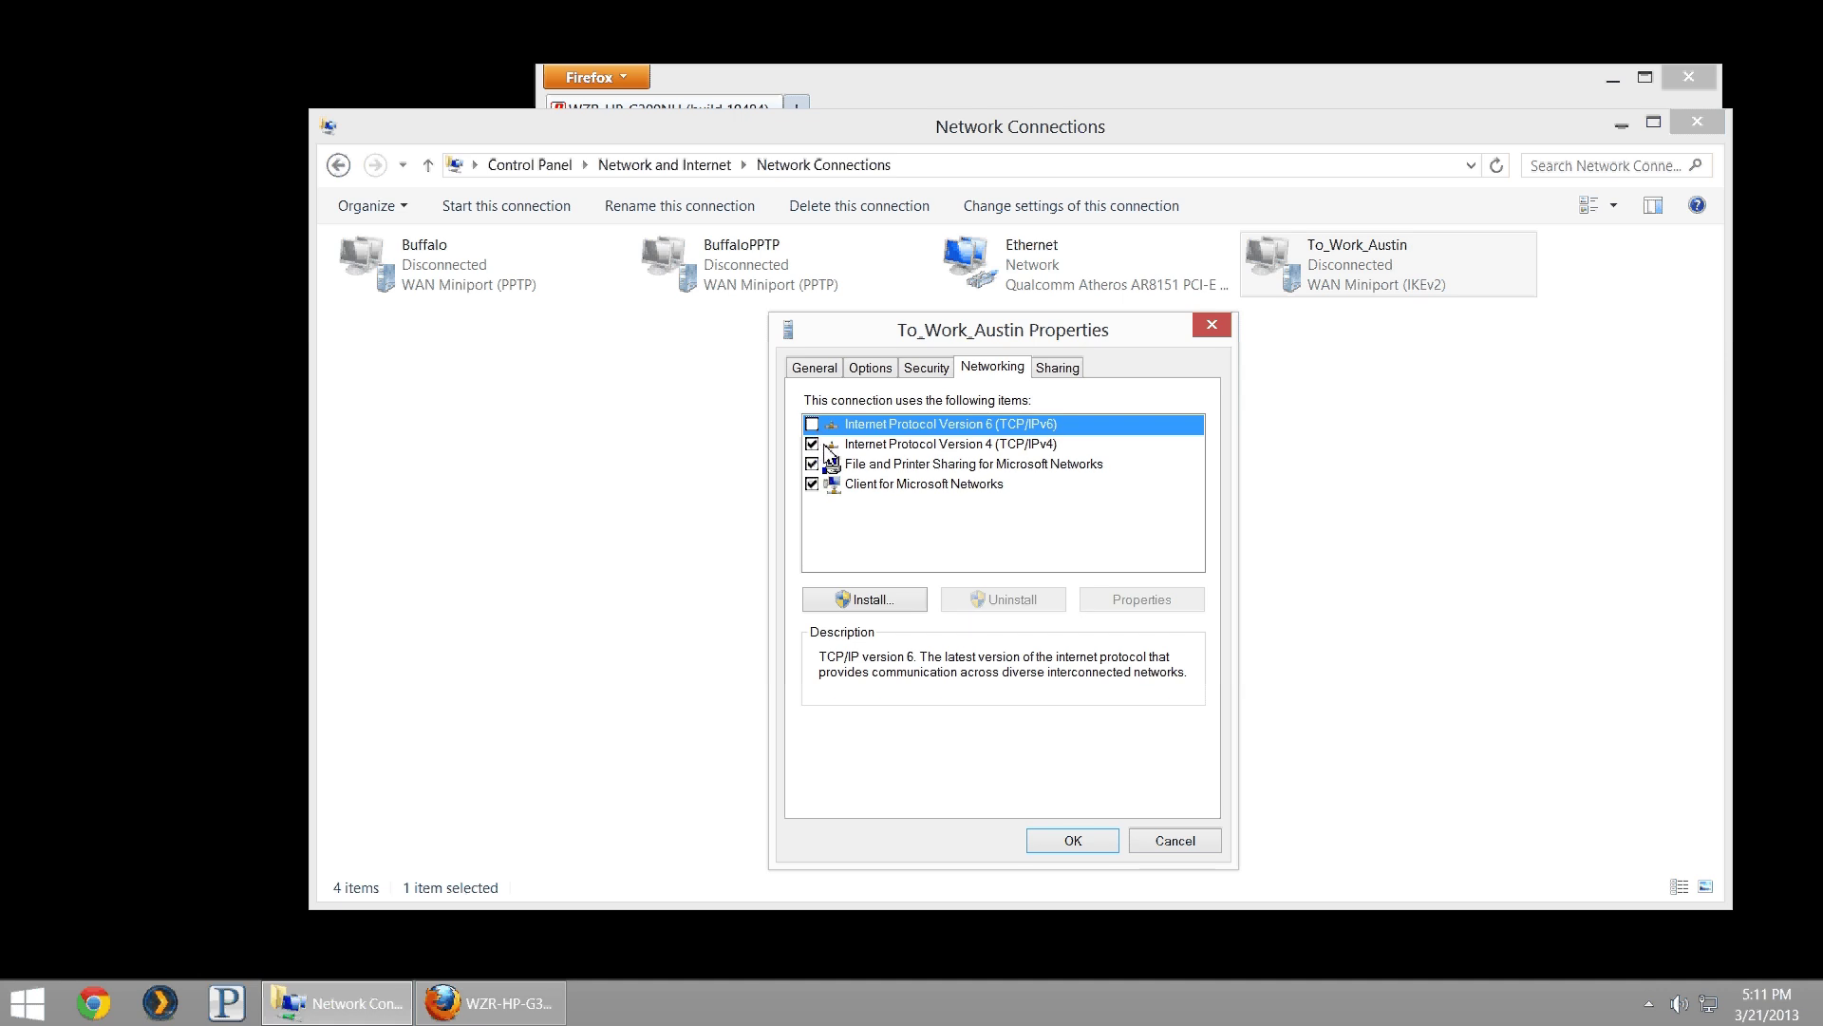
double_click(868, 444)
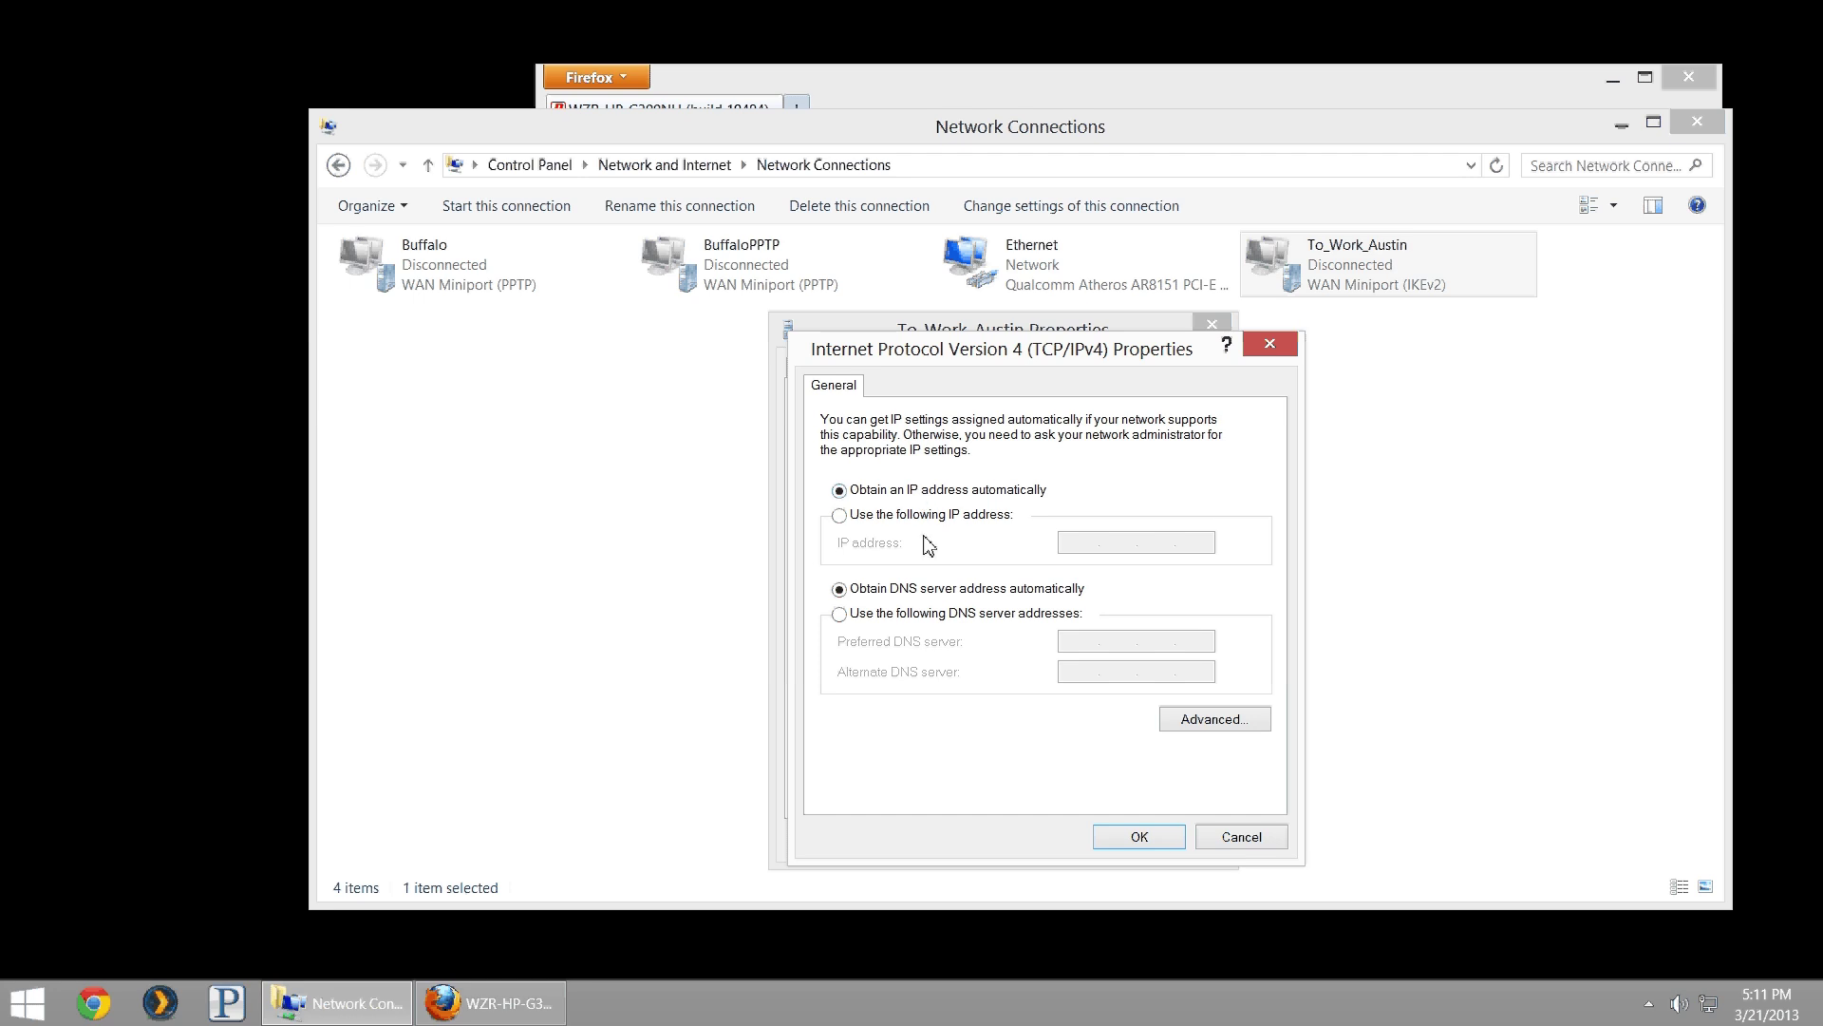
left_click(914, 615)
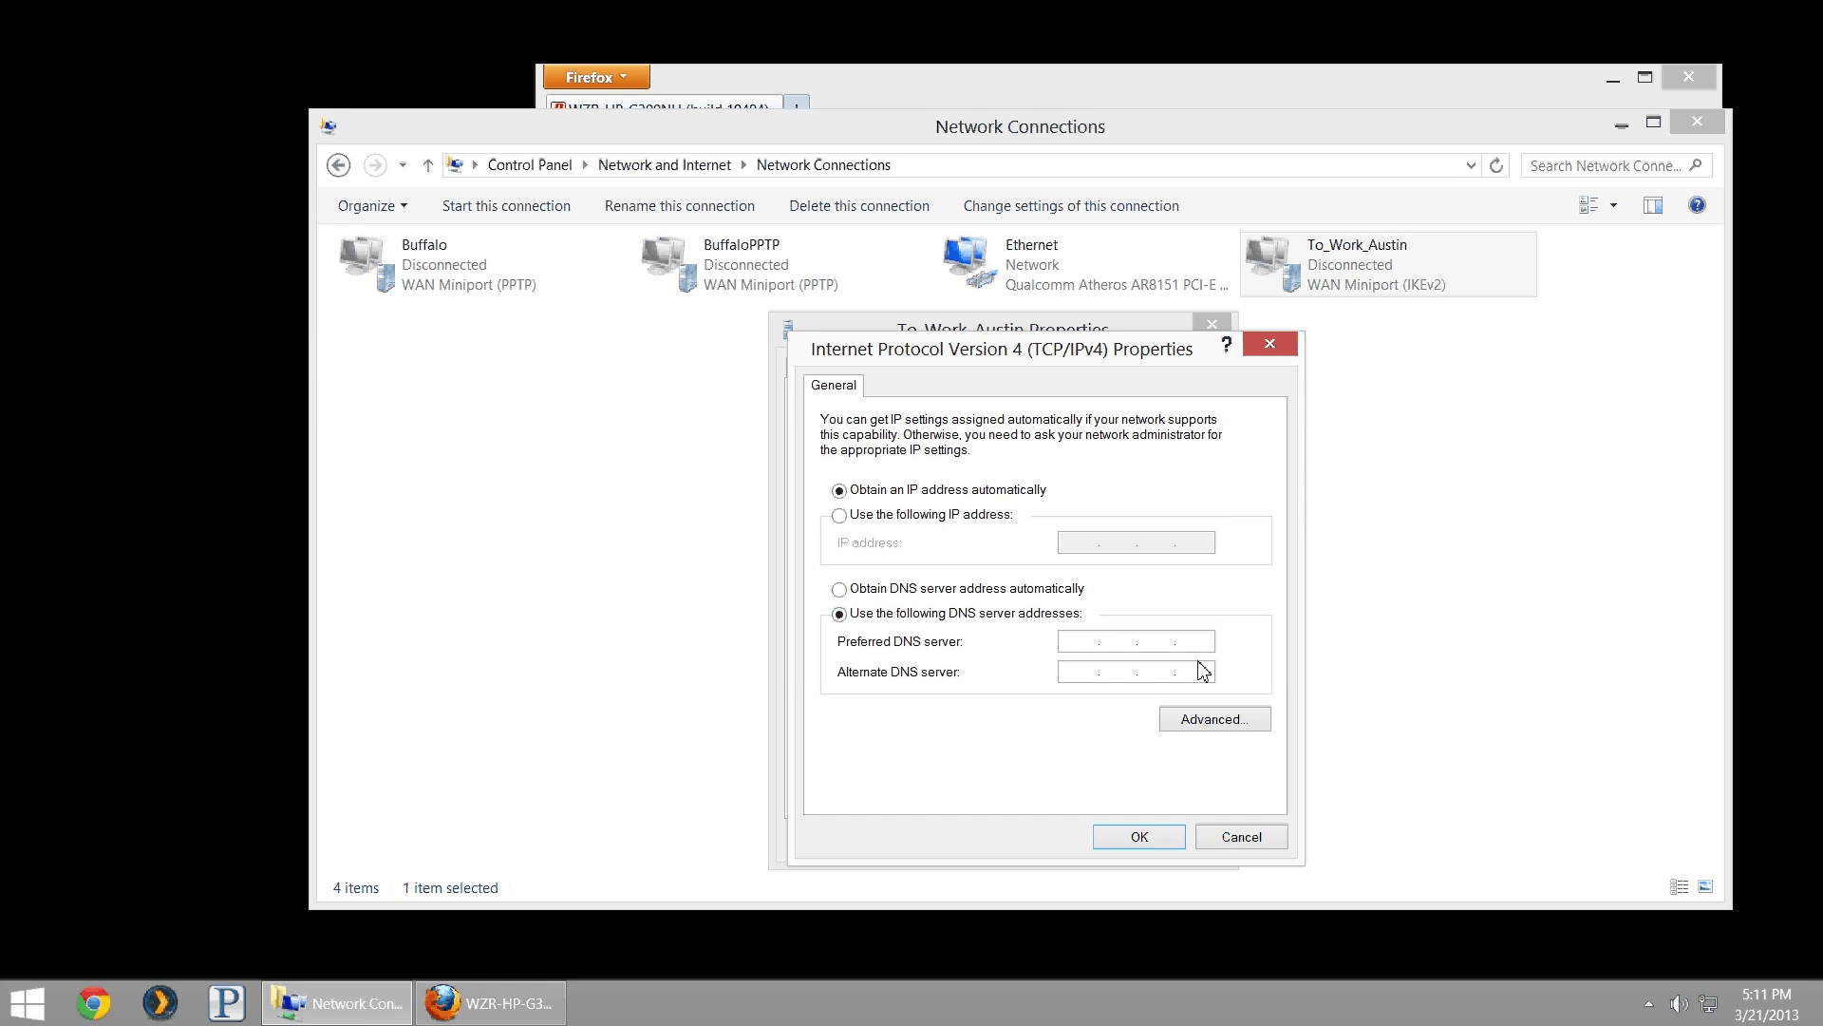
type("8.8.8.8")
left_click(1068, 591)
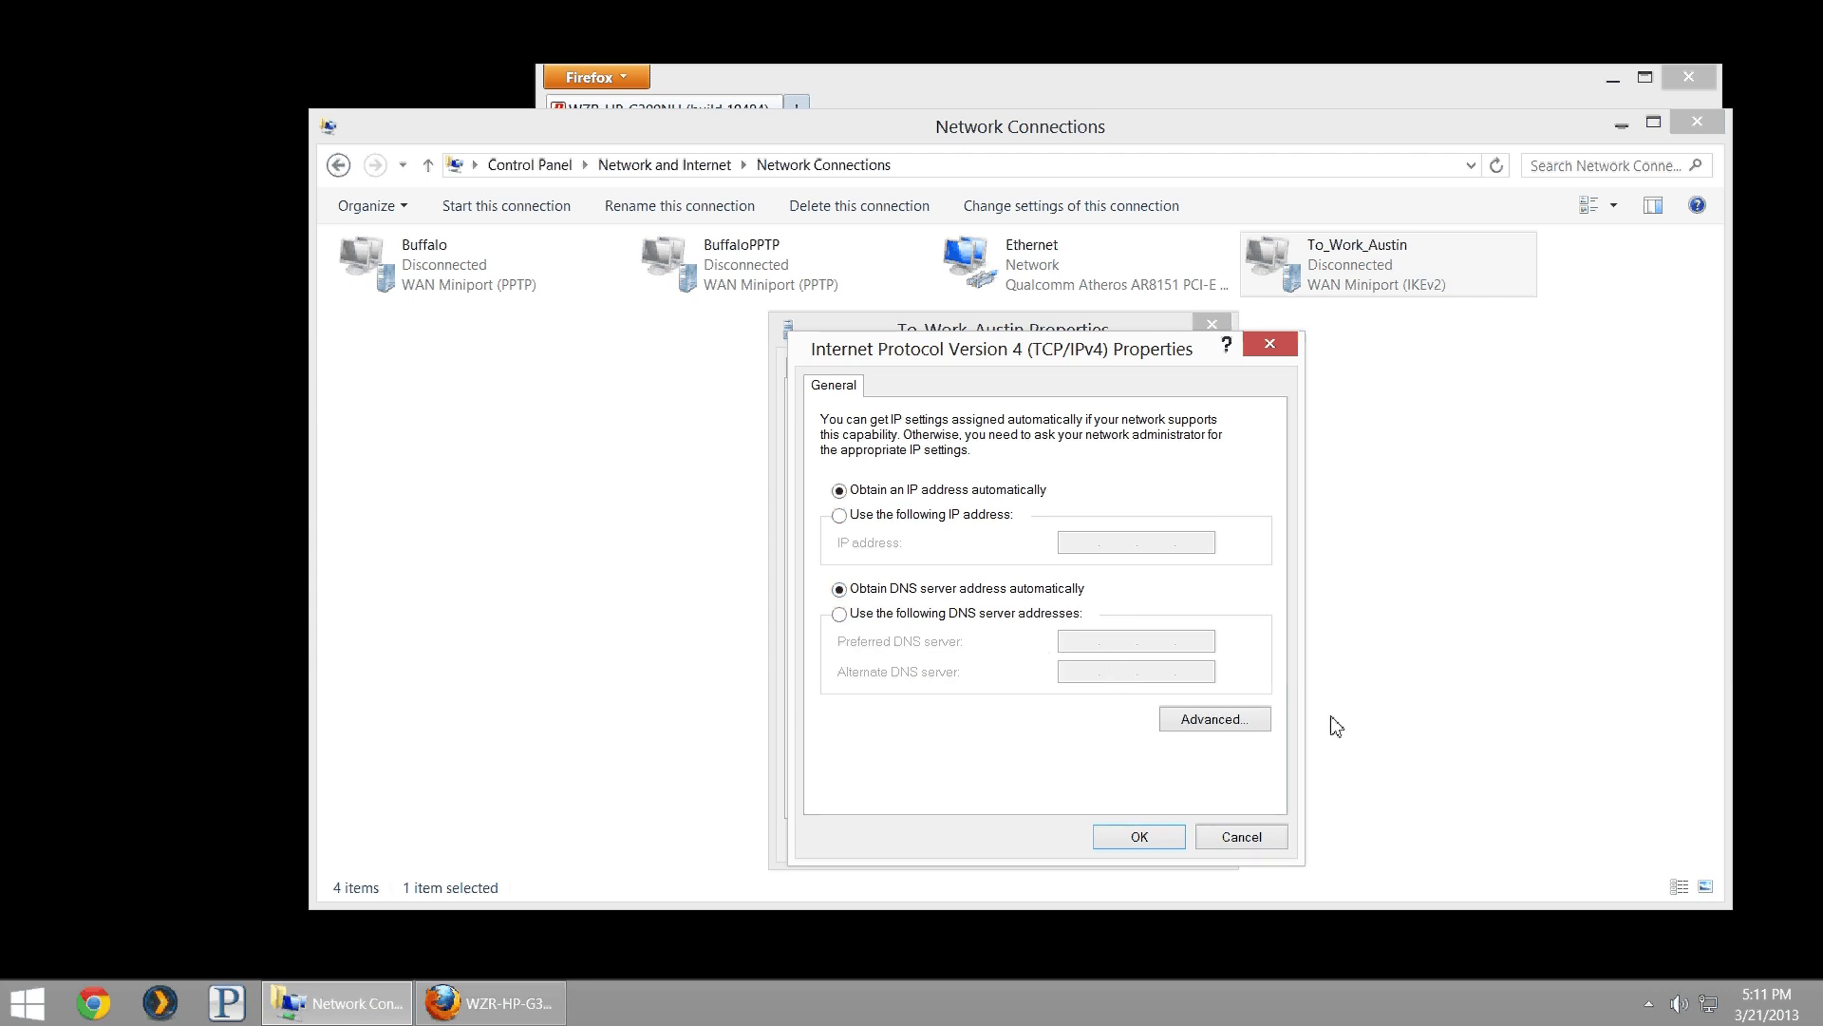
- Uncheck 'Use default gateway on remote network' in the advanced TCP/IP settings
left_click(1248, 729)
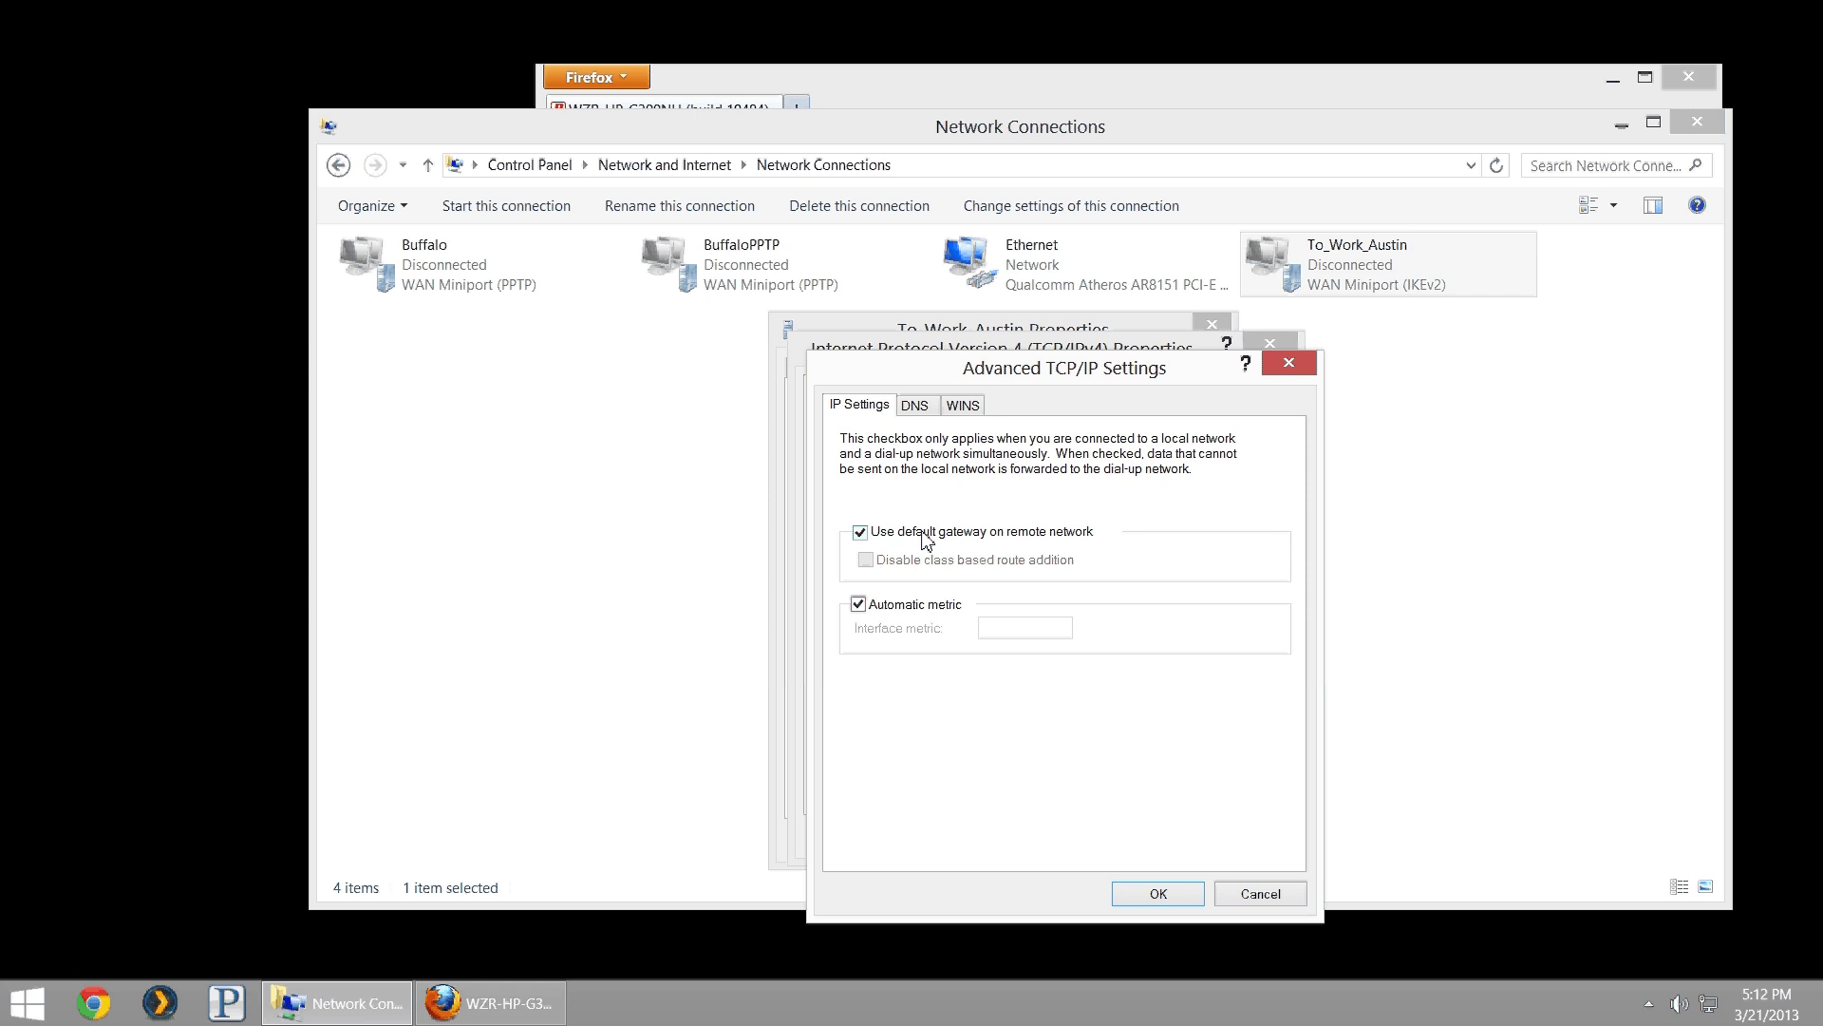
left_click(926, 538)
left_click(926, 540)
left_click(926, 537)
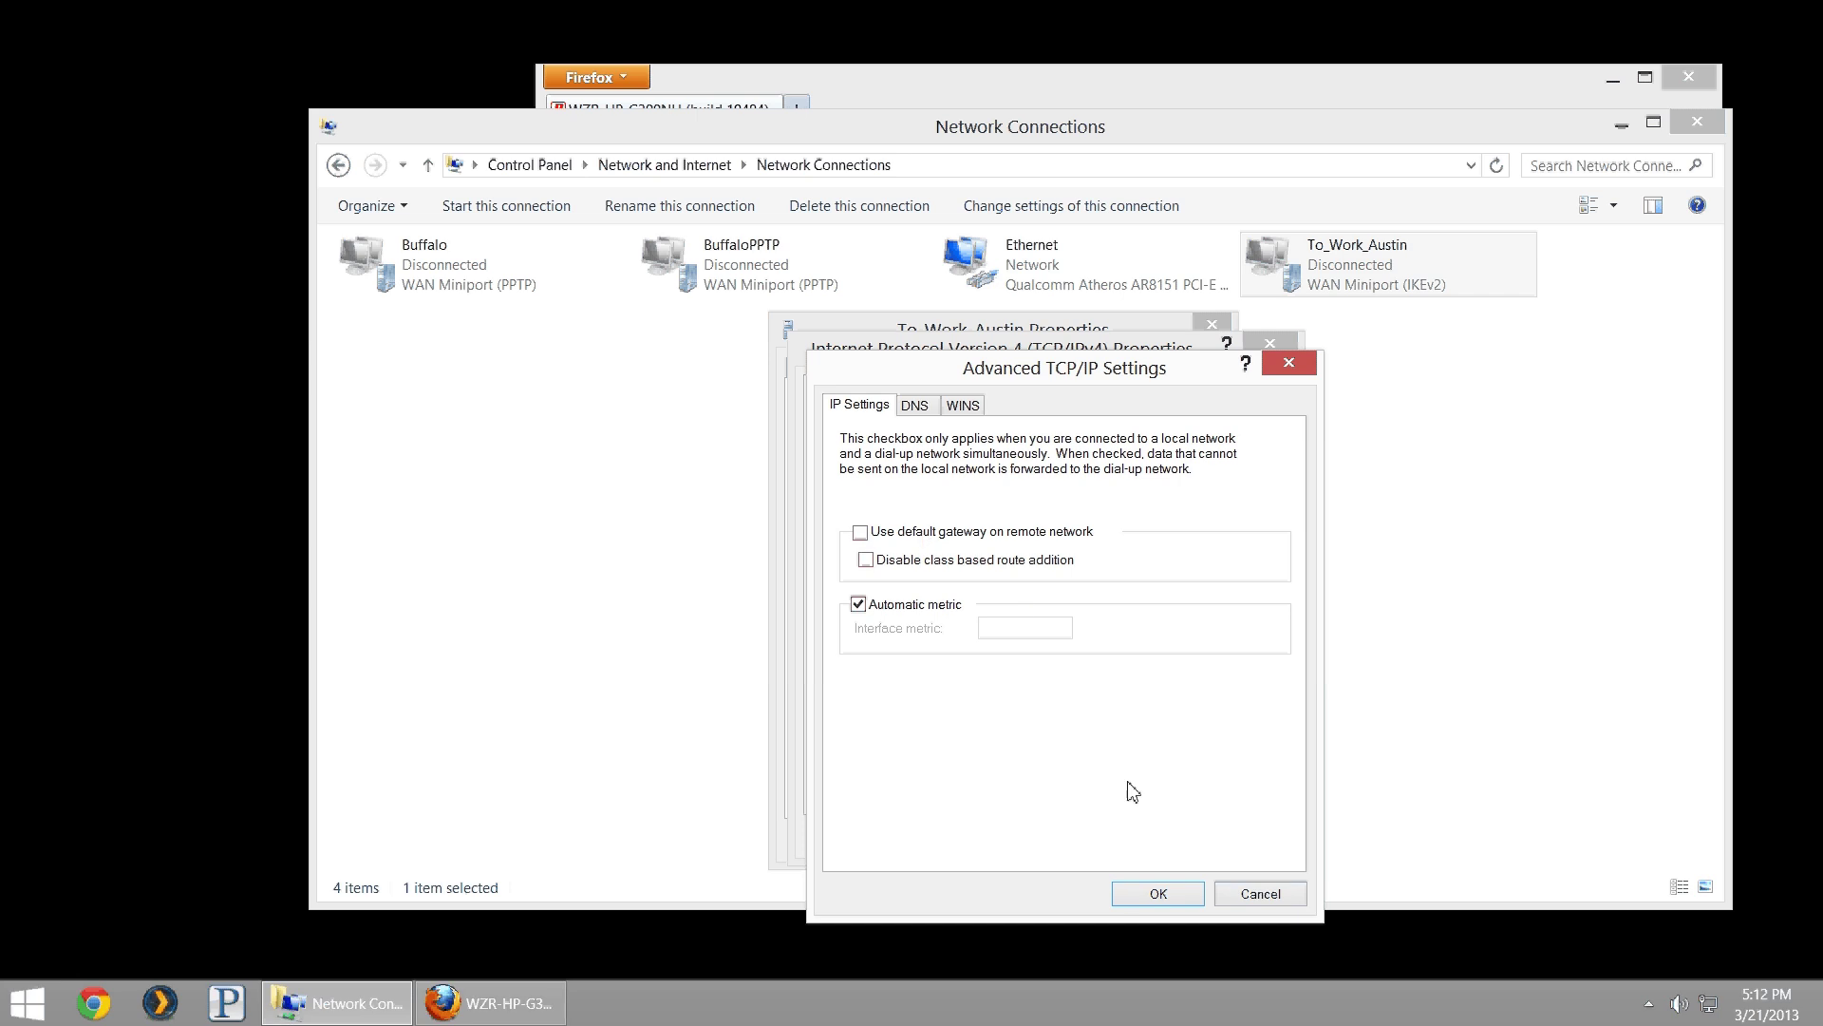
- Confirm the advanced, IPv4 and connection properties dialogs, then open To_Work_Austin's networks list
left_click(1177, 893)
left_click(1136, 835)
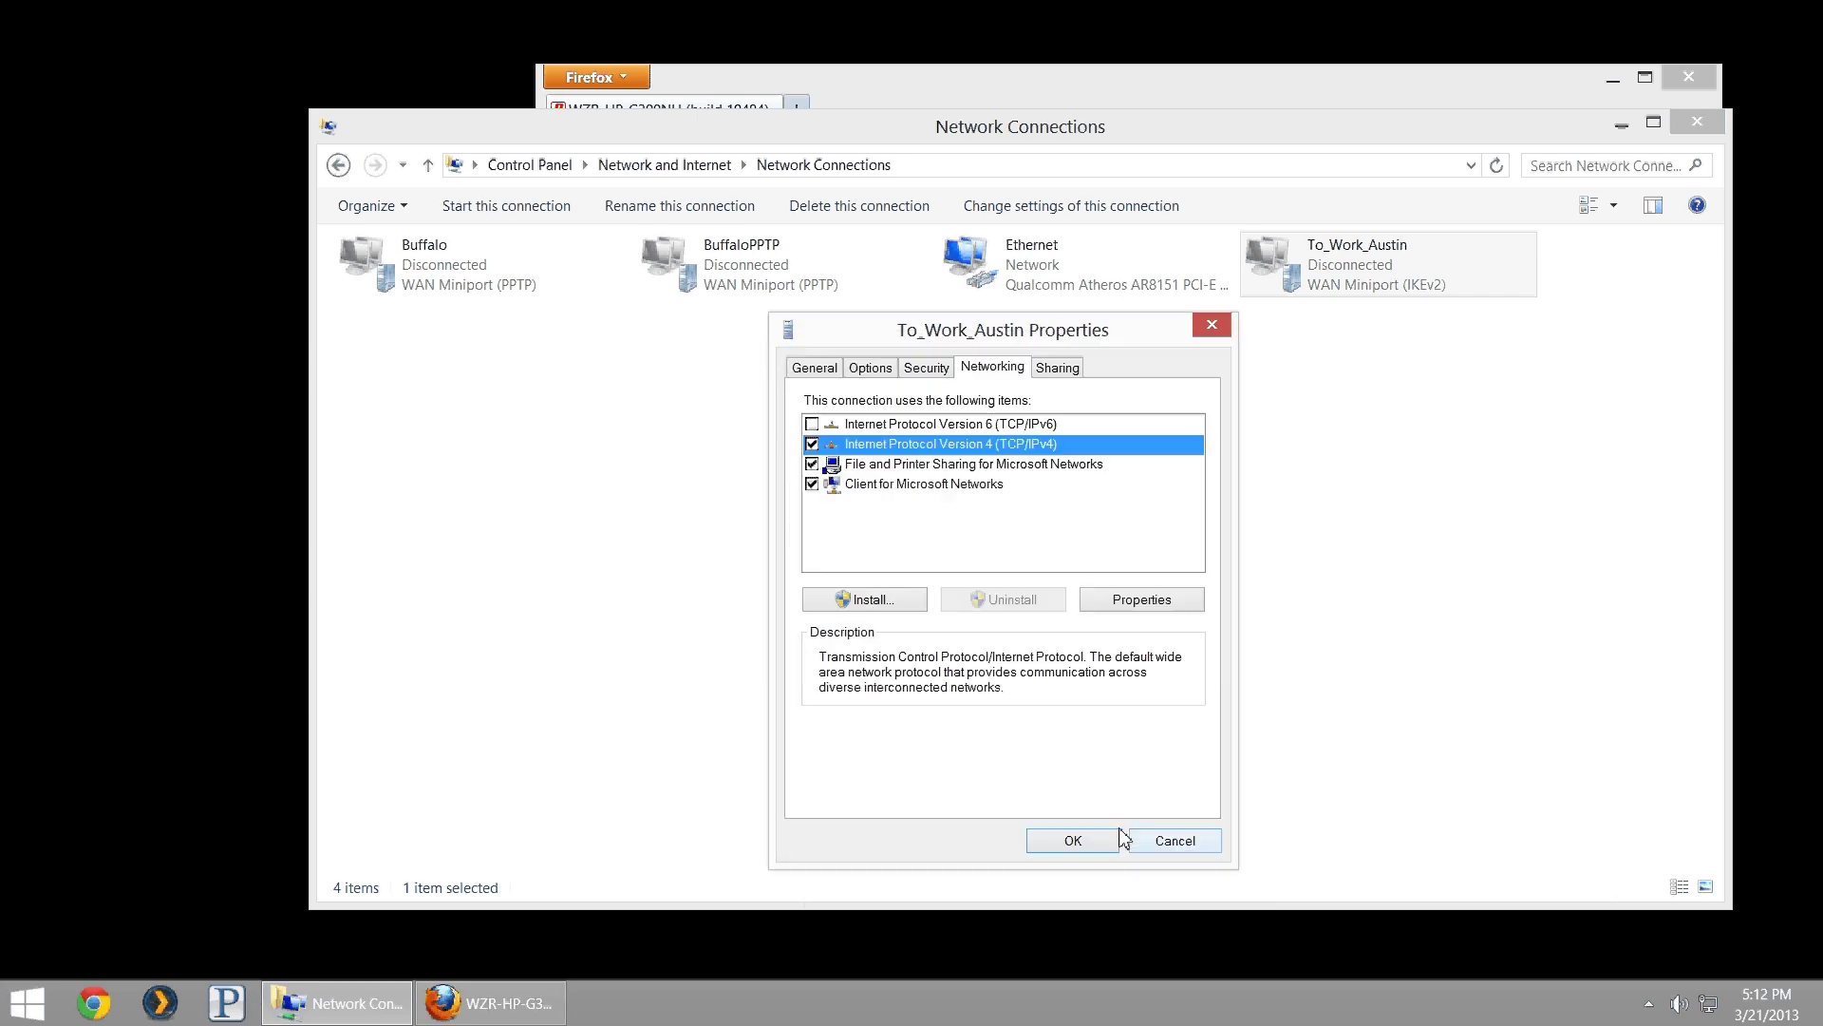
left_click(1095, 839)
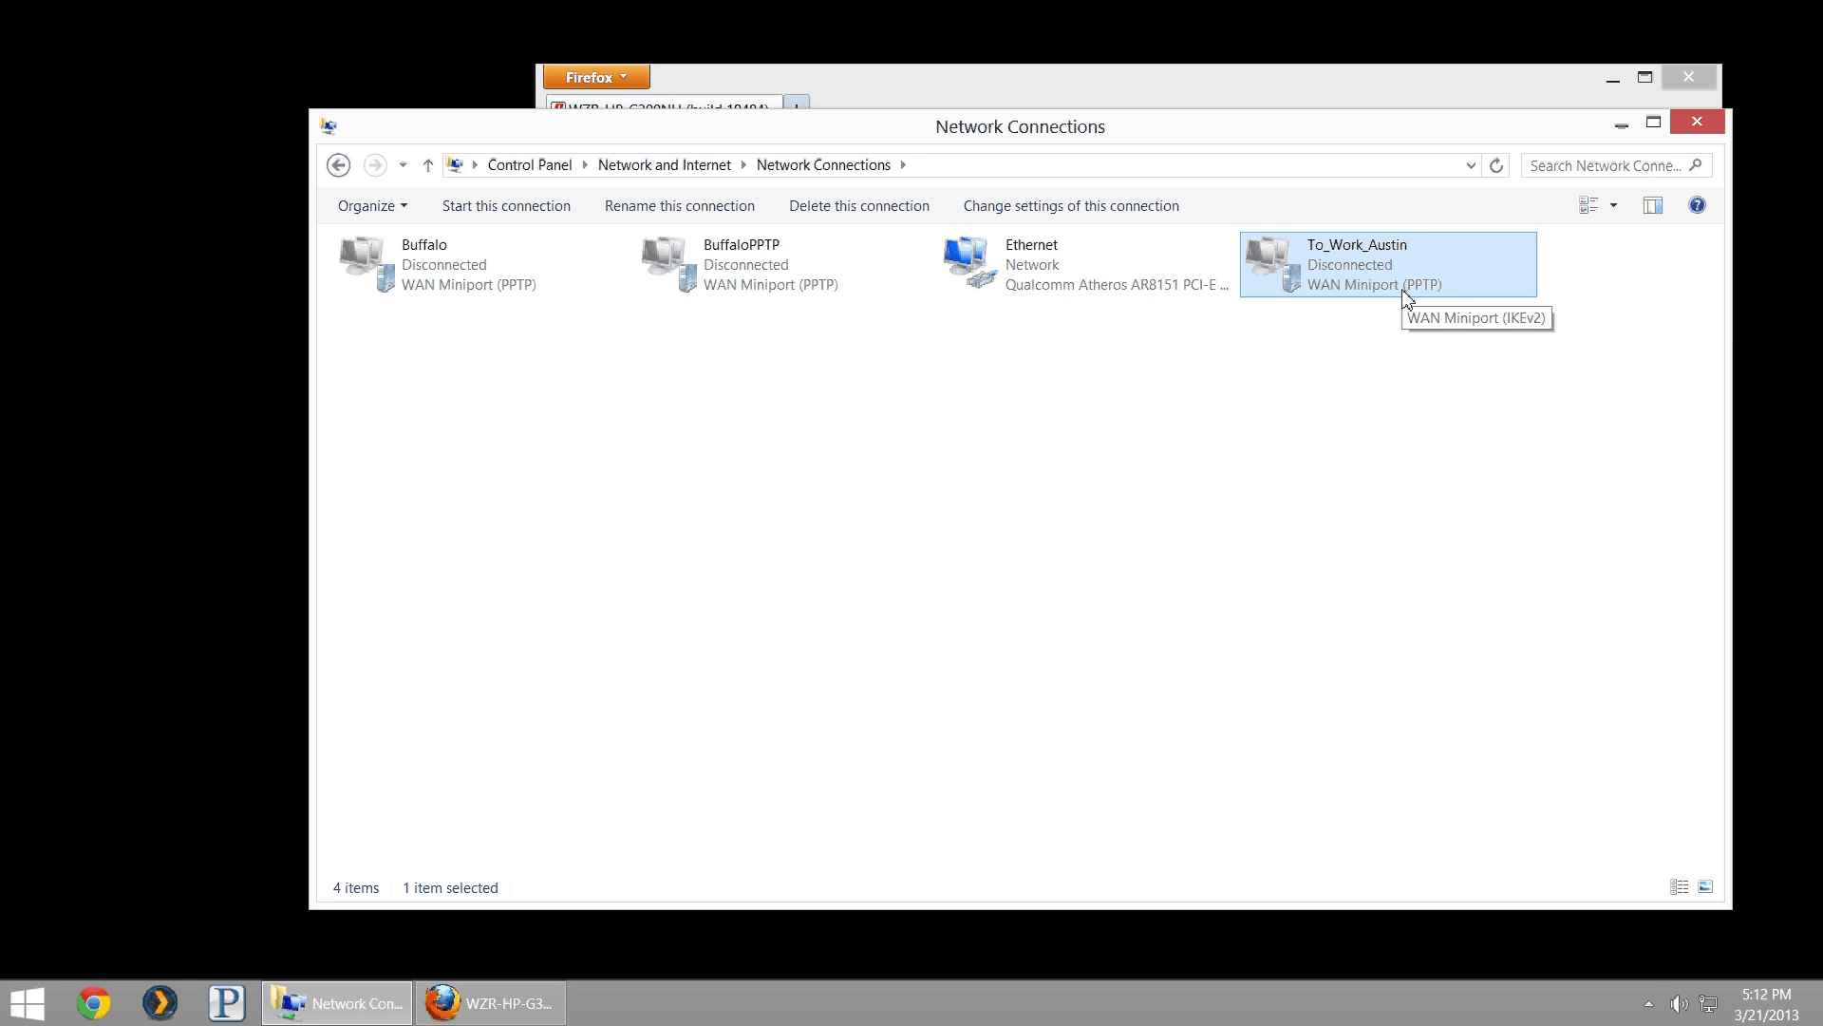
double_click(1350, 275)
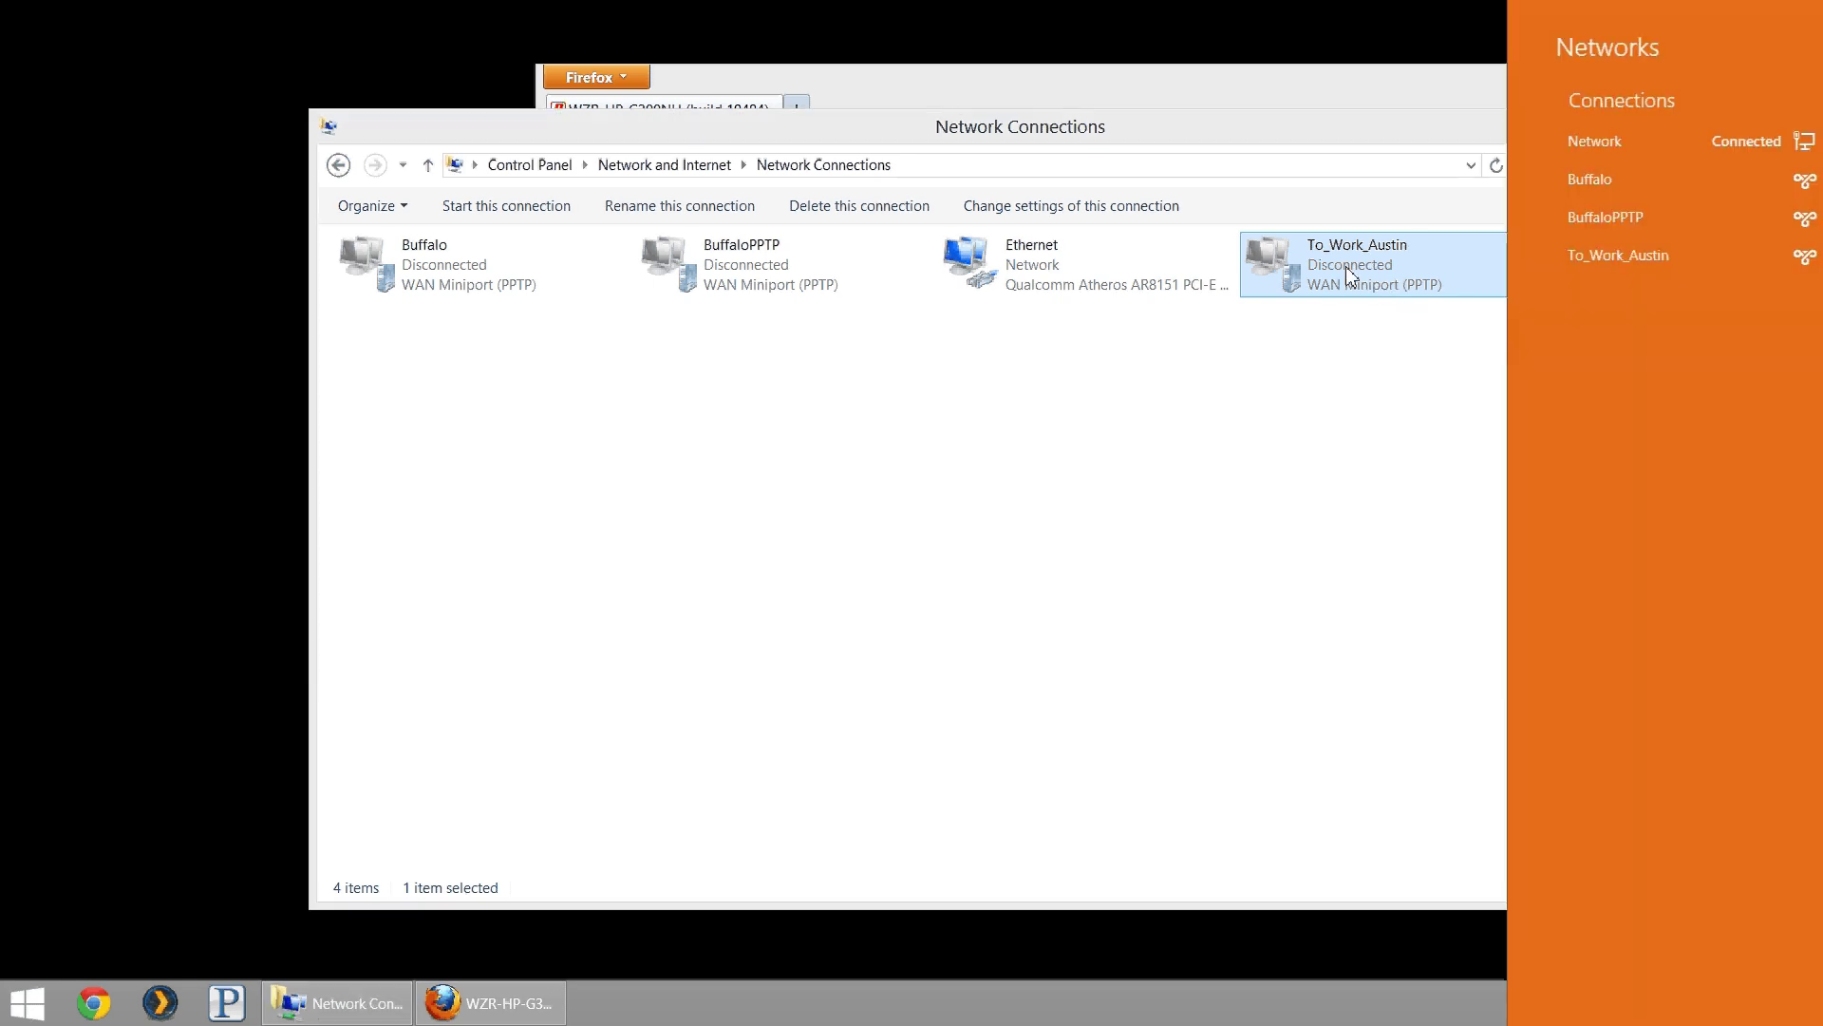
- Start a BuffaloPPTP connection from the Networks charm, then dismiss its sign-in prompt
left_click(1353, 971)
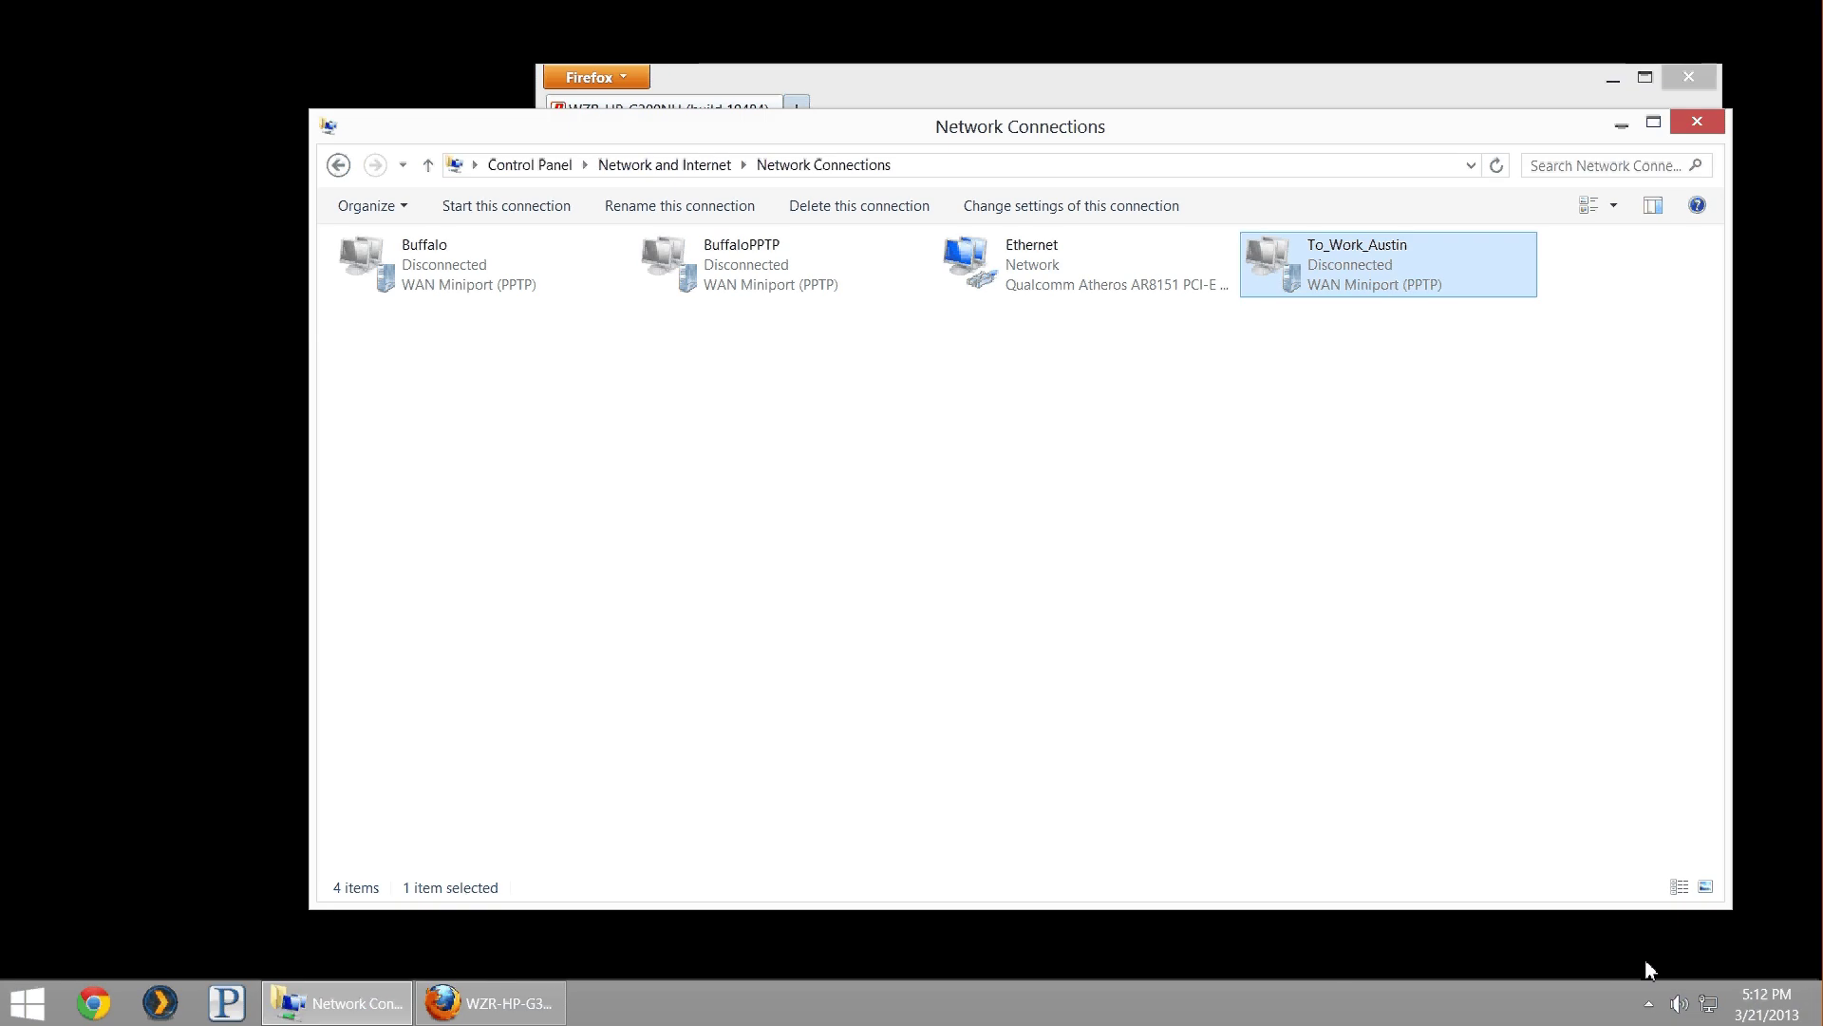
left_click(1709, 1003)
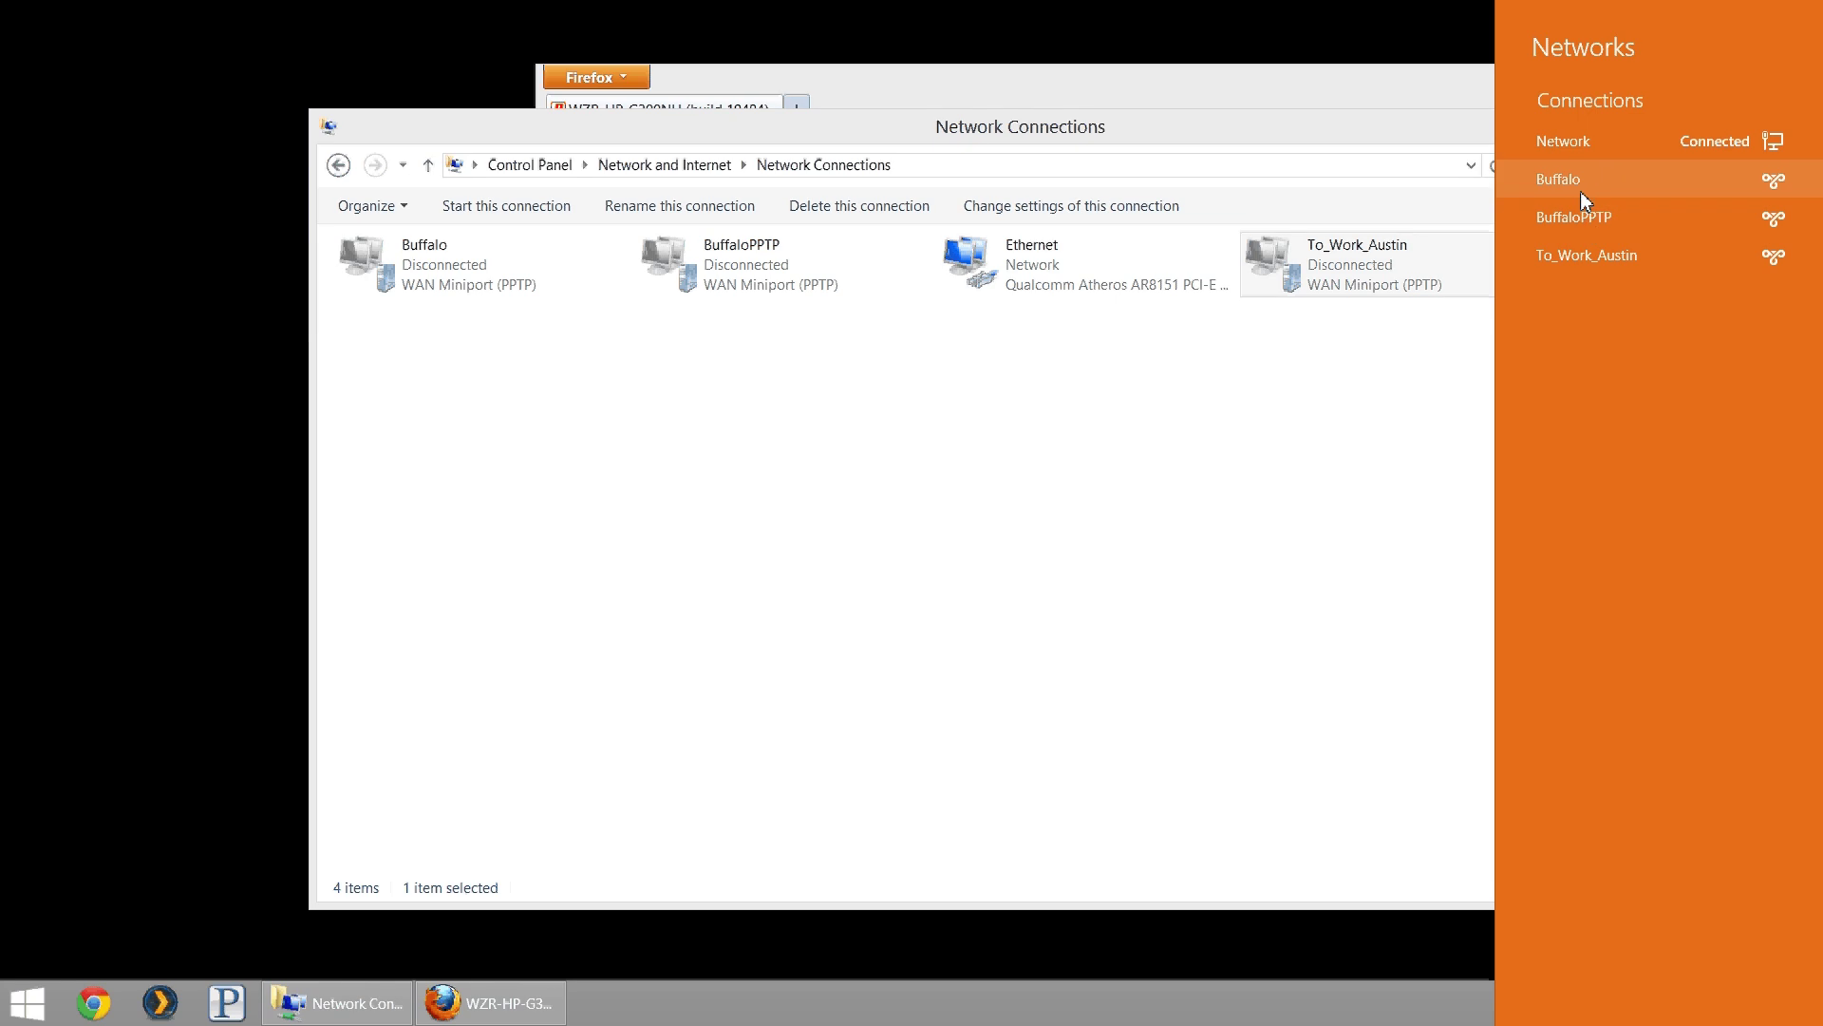
left_click(1586, 220)
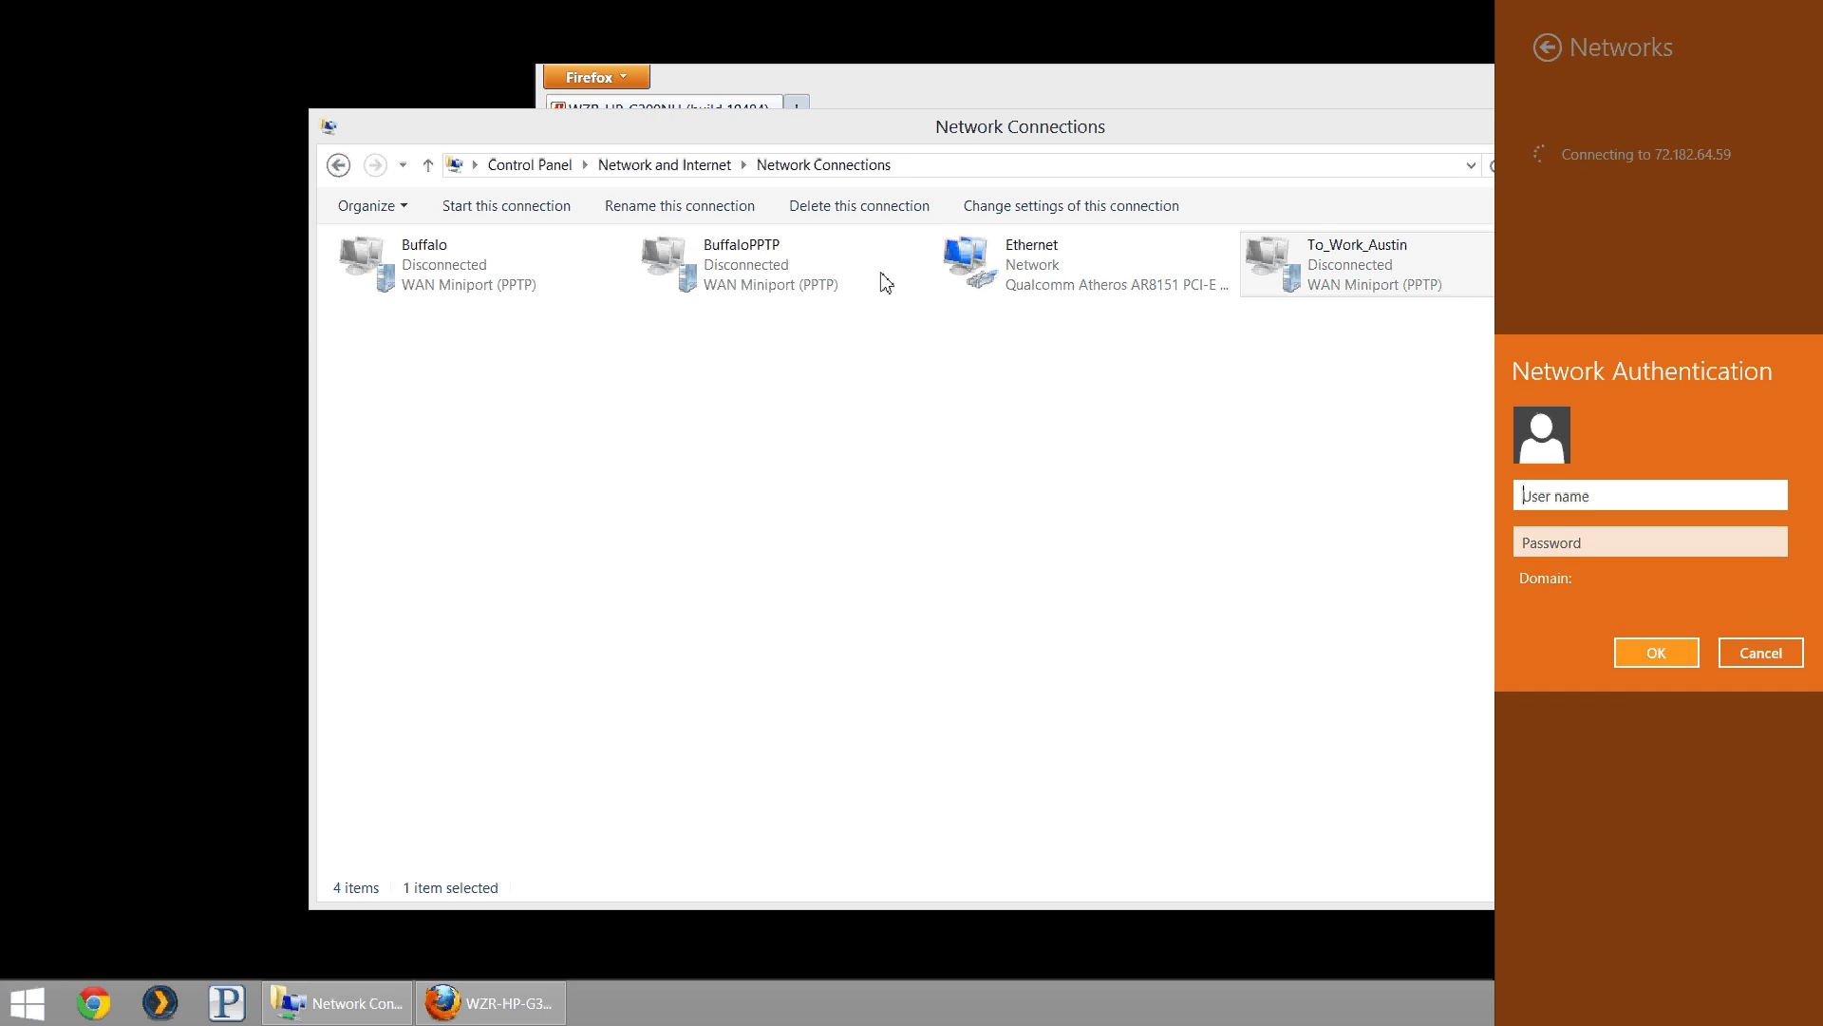
left_click(543, 1016)
- In Firefox, go to DD-WRT Services > VPN and scroll to the PPTP CHAP-Secrets entries
left_click(565, 992)
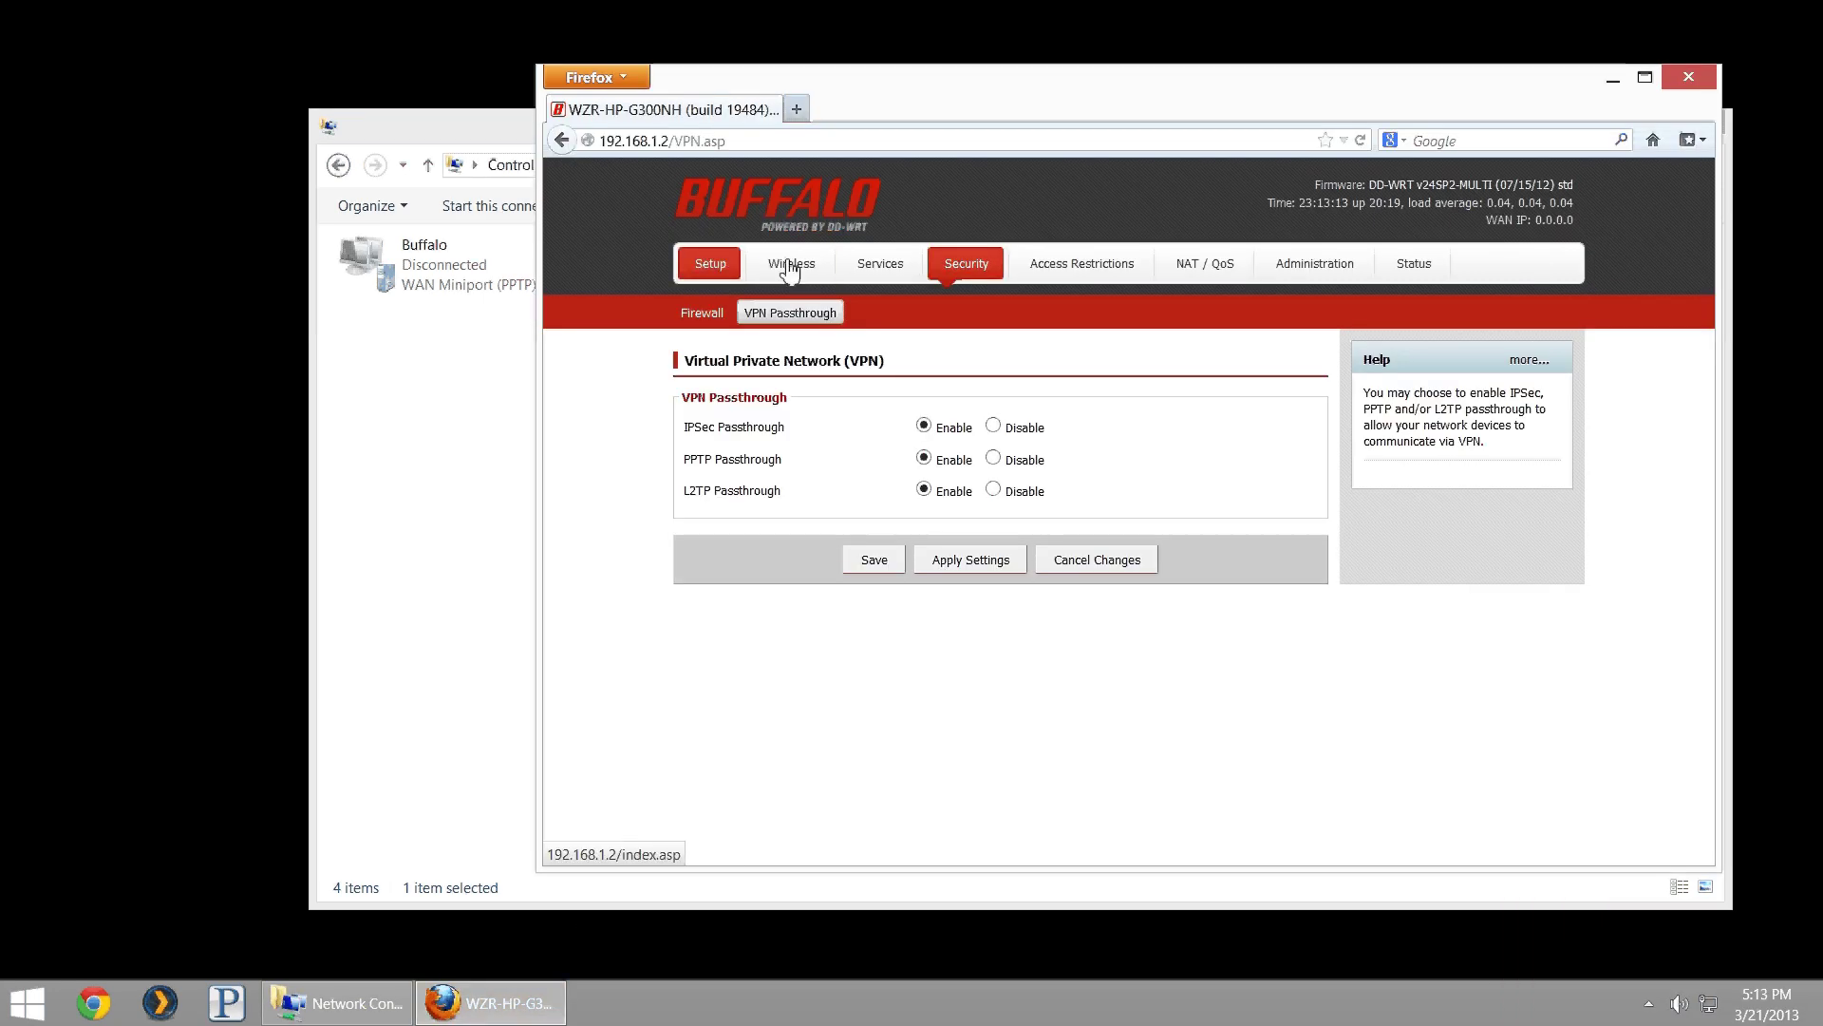
left_click(880, 266)
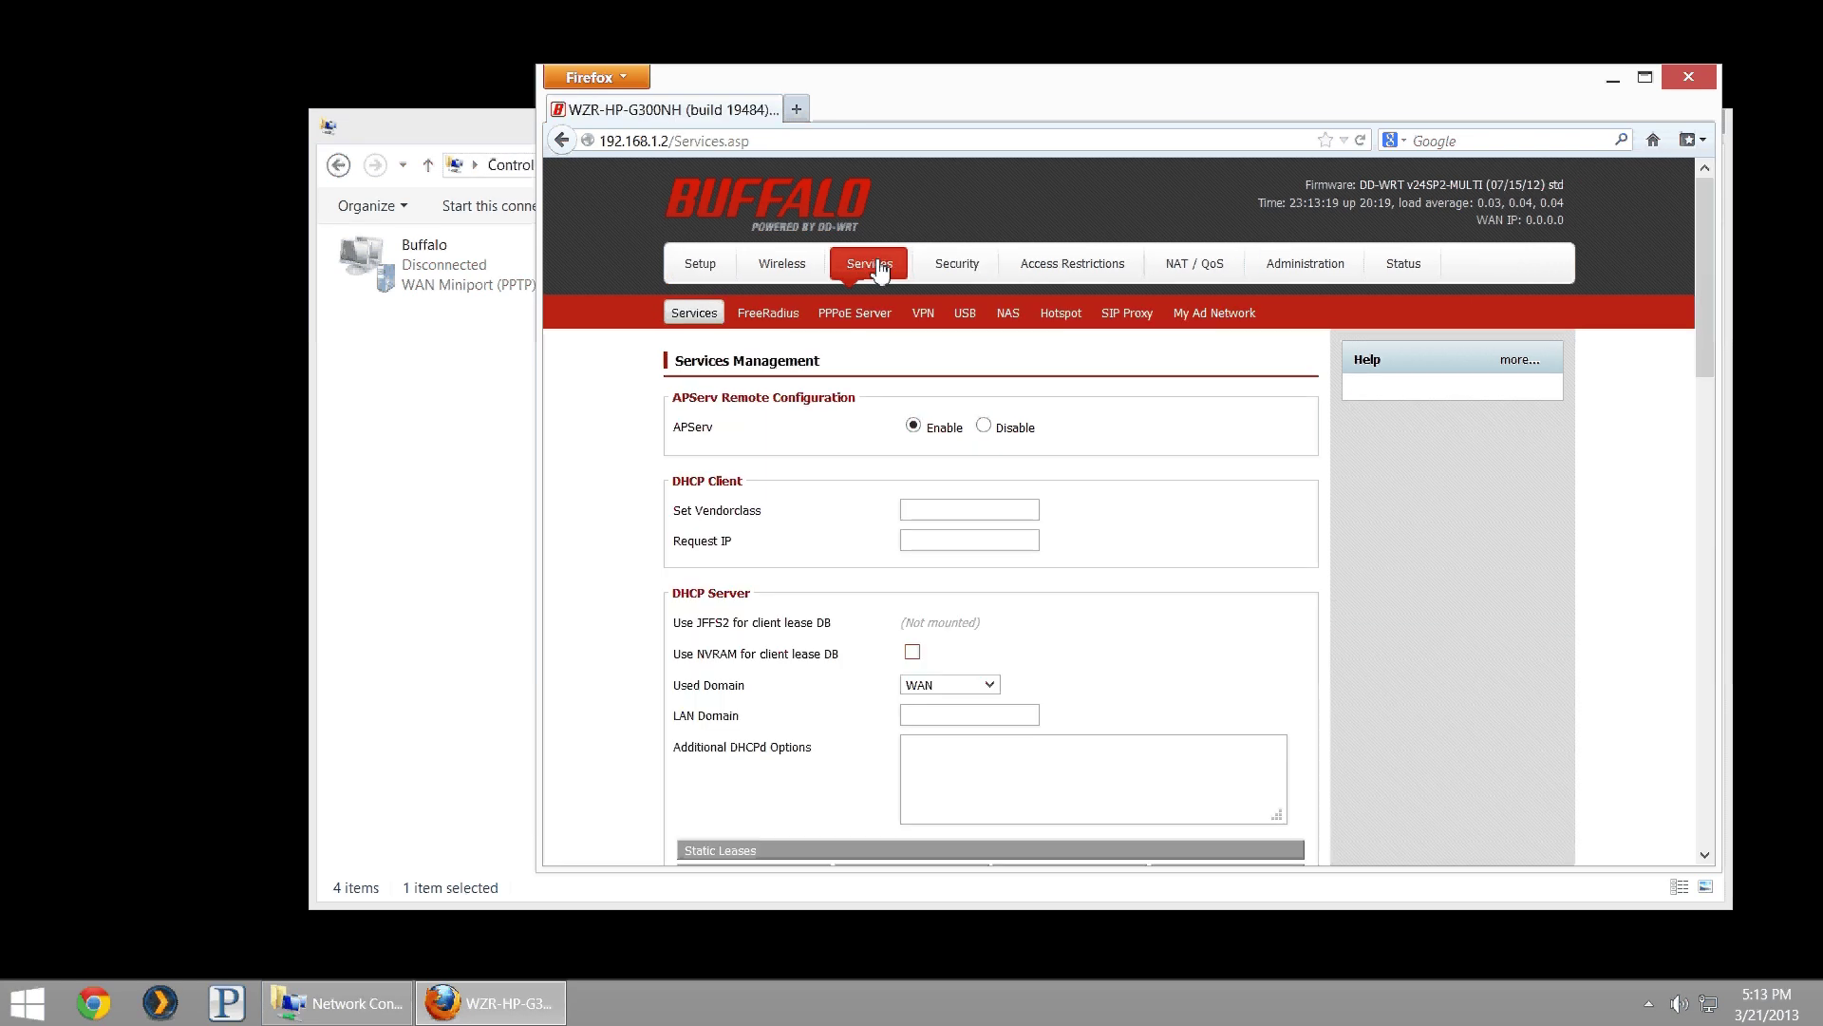
left_click(921, 313)
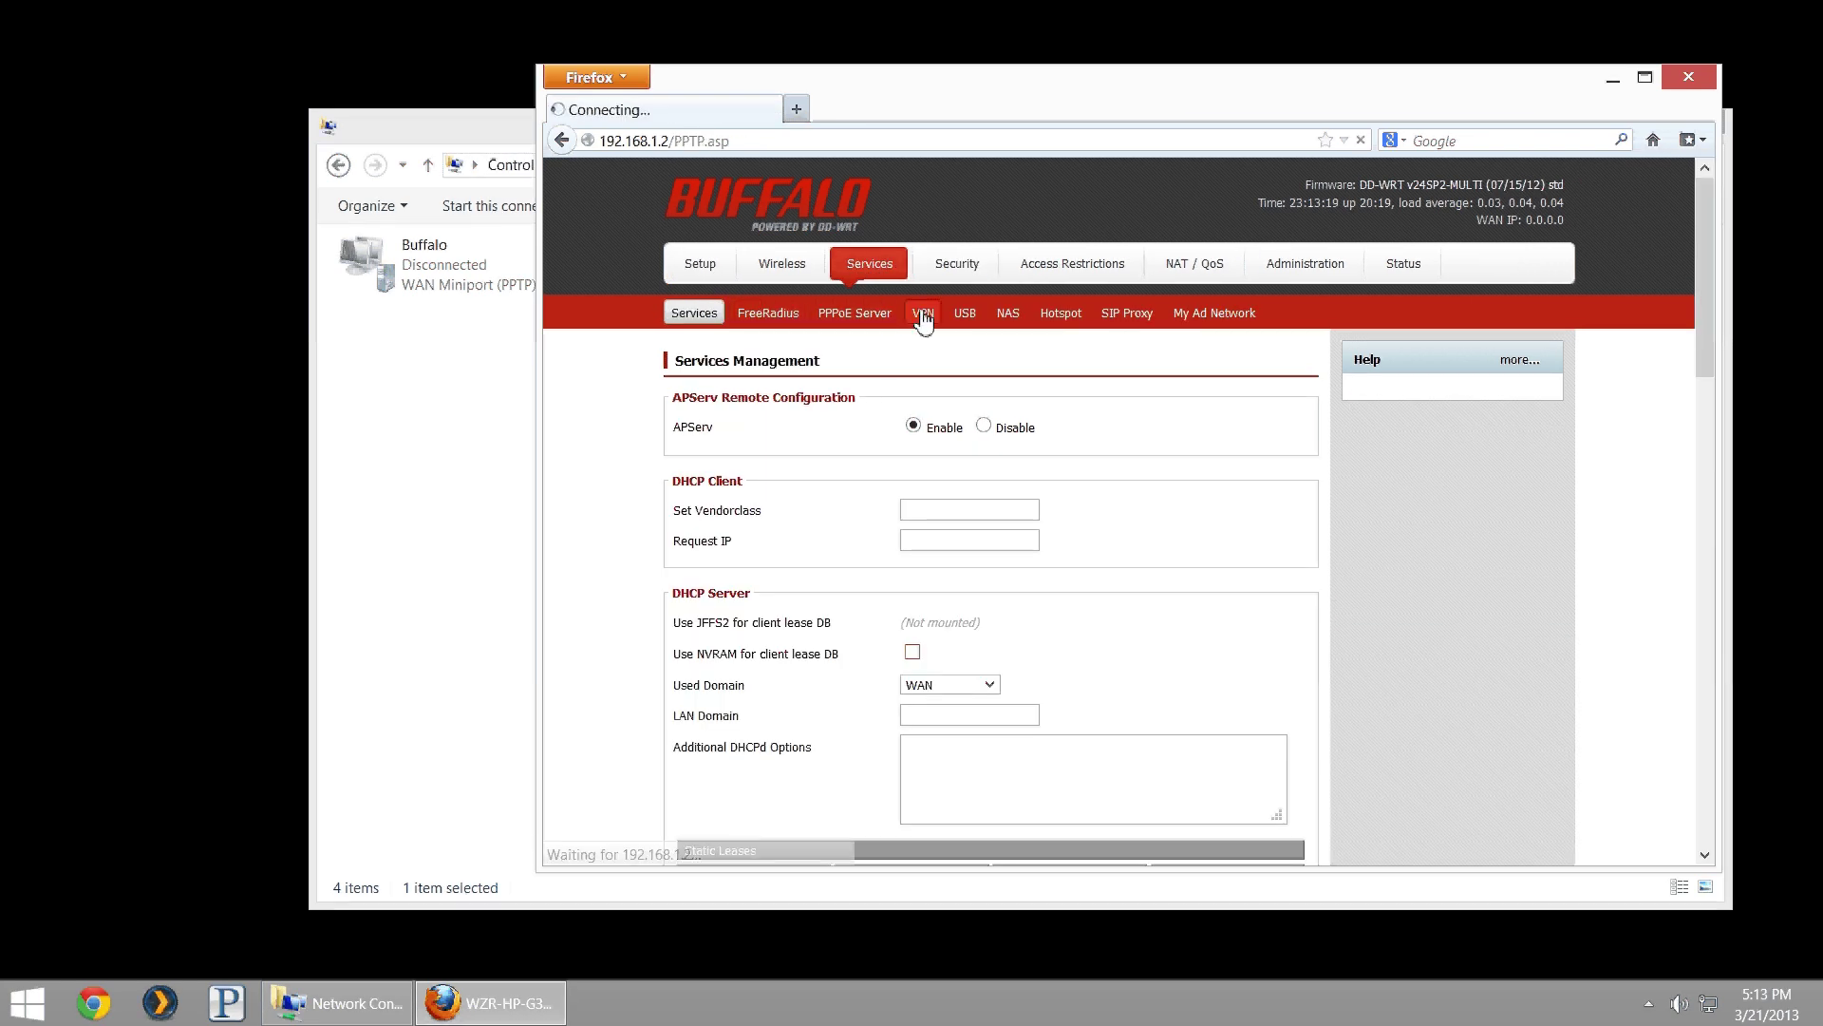
scroll(960, 643, "down", 5)
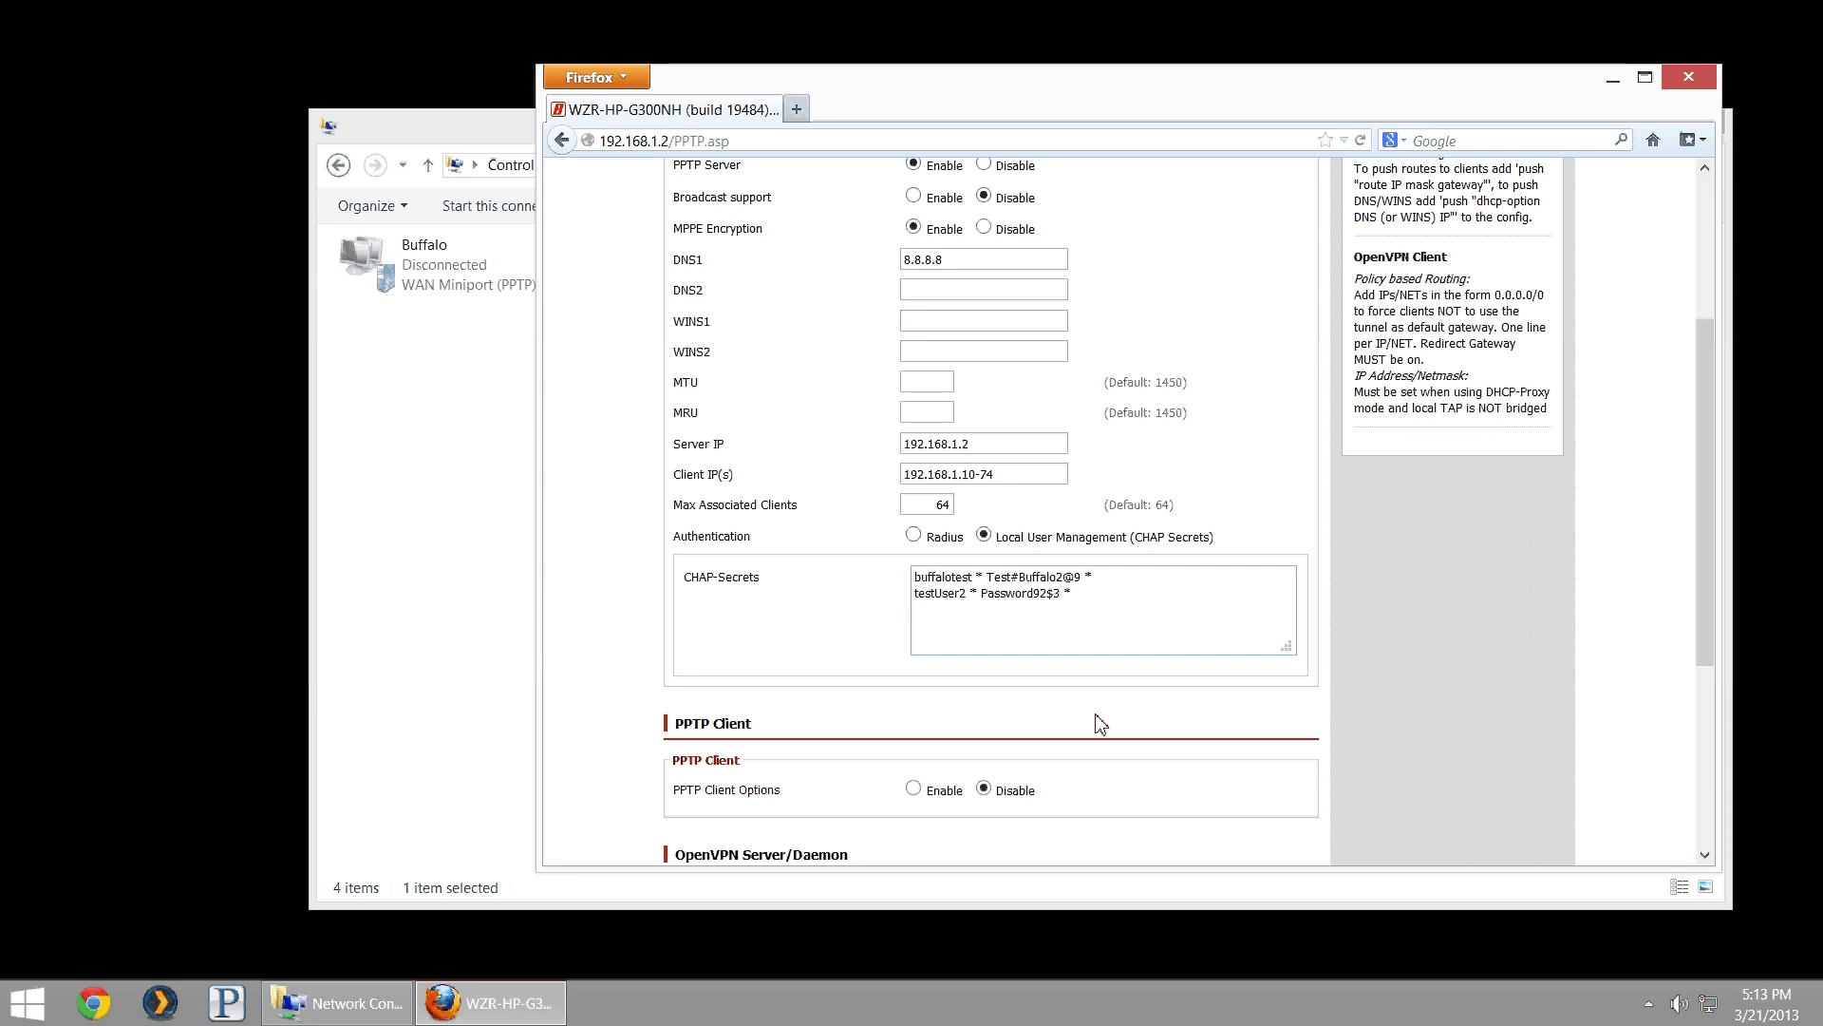
- Connect Buffalo from the Networks charm using the second CHAP-Secrets user's name and password
left_click(1714, 1002)
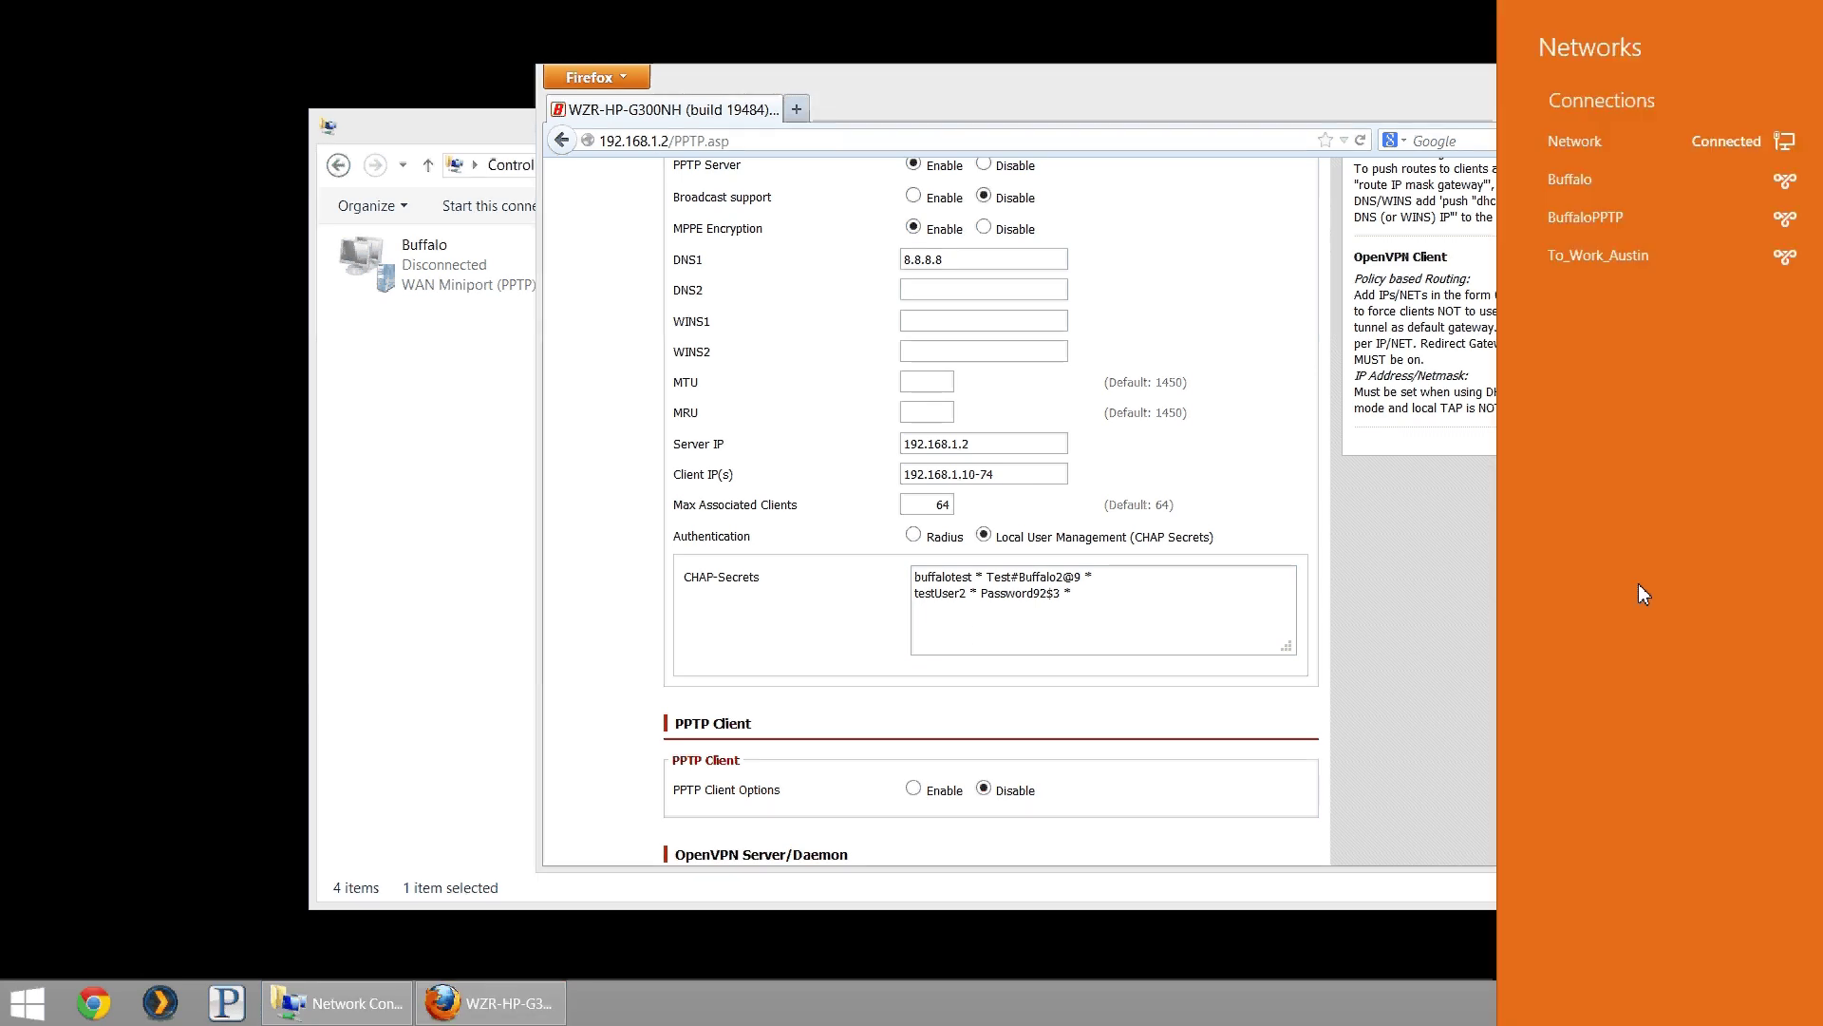
left_click(1650, 216)
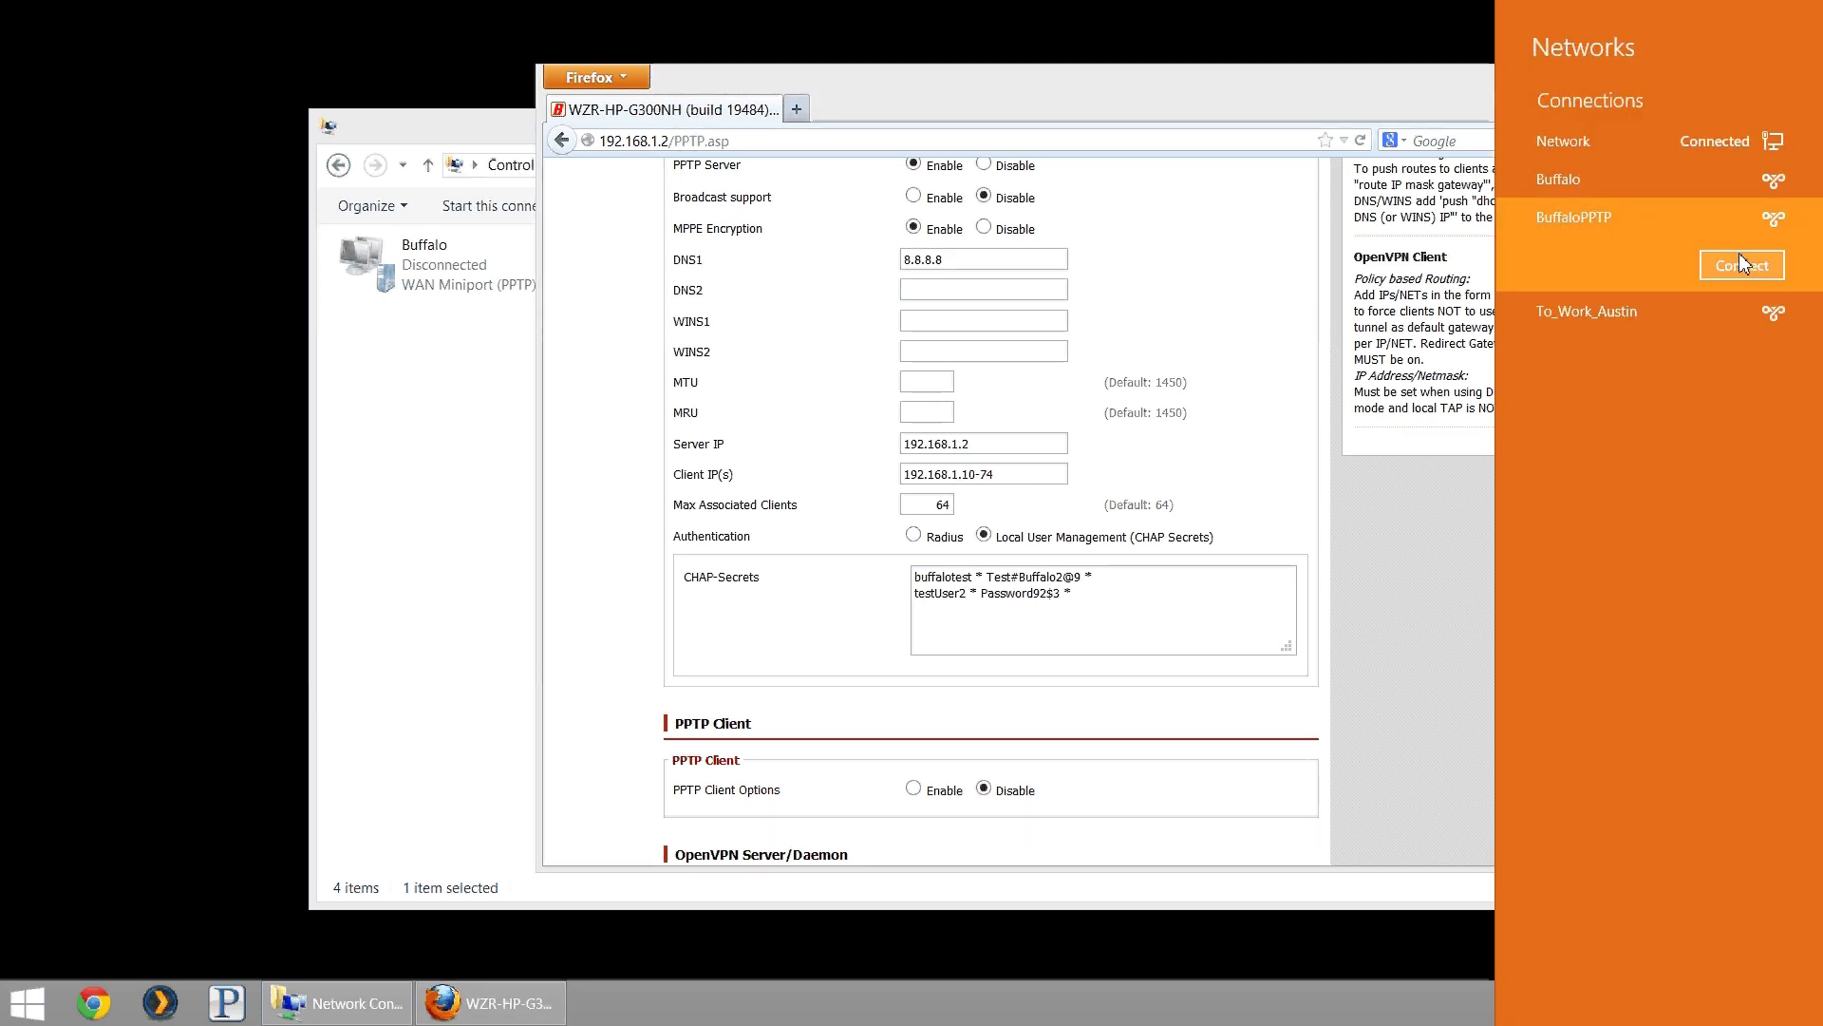
left_click(1740, 254)
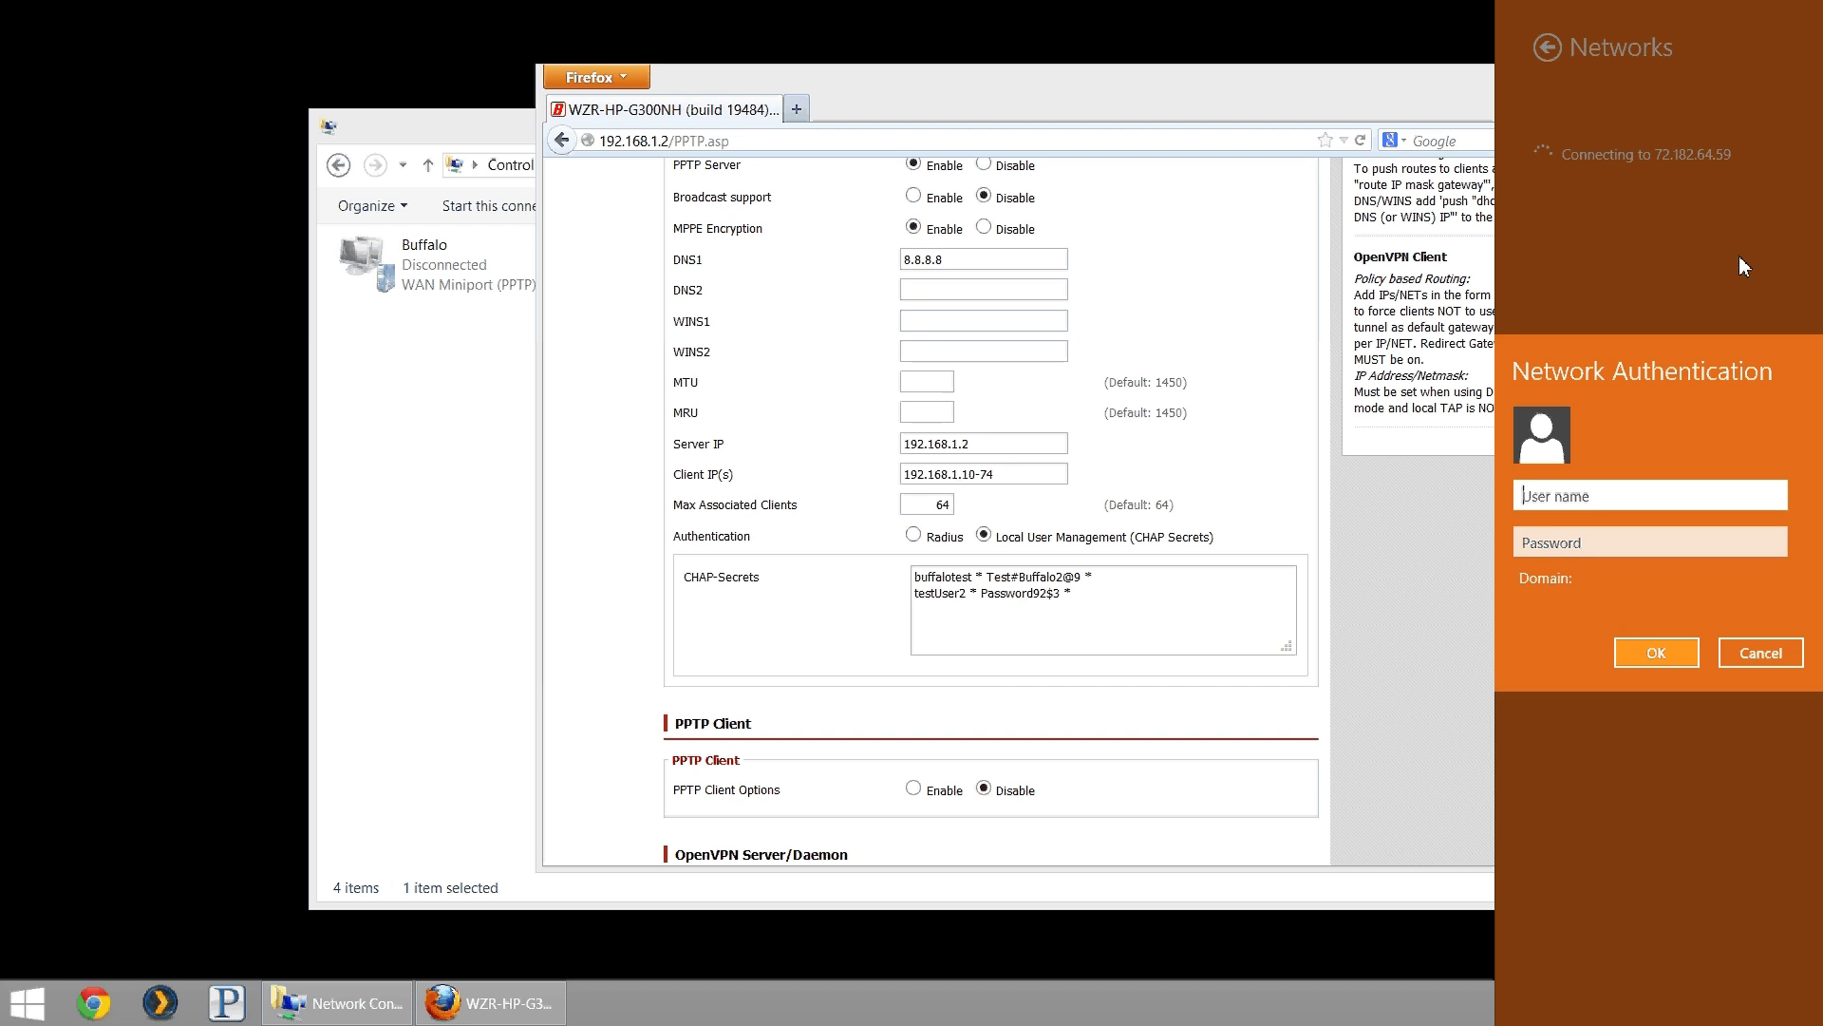
type("testUser2")
key("Tab")
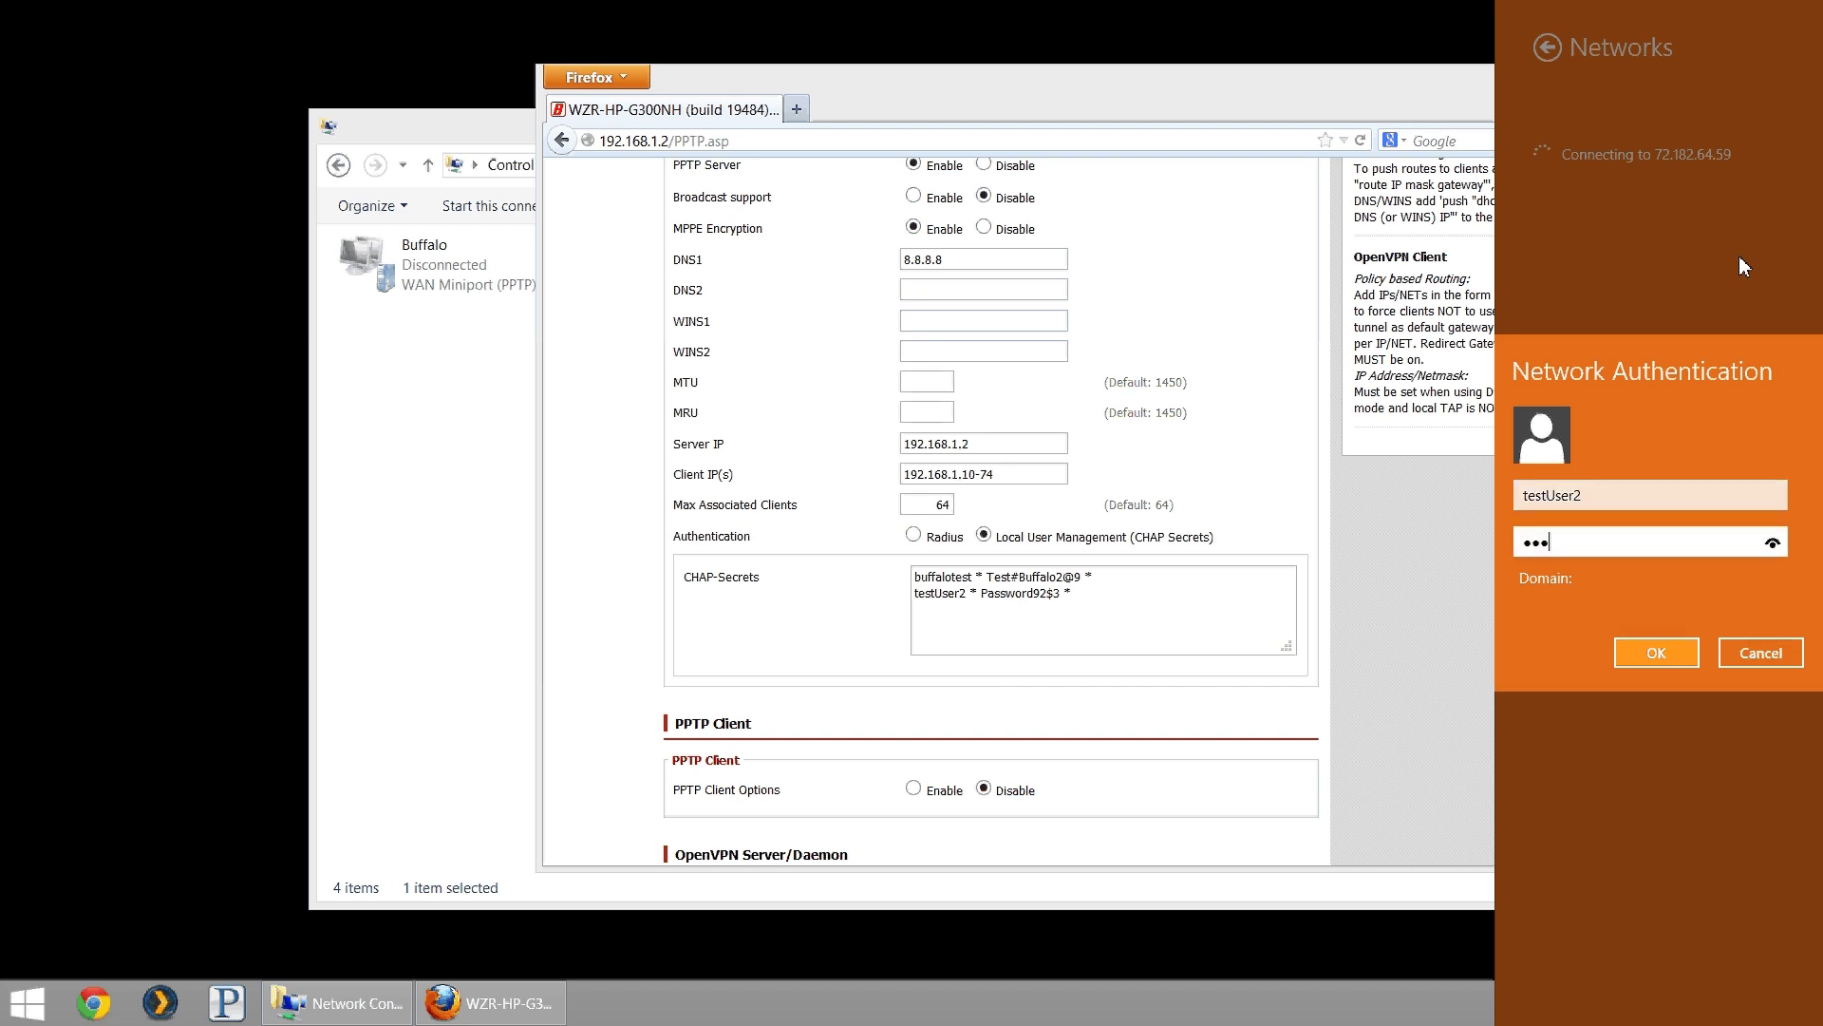
left_click(1745, 653)
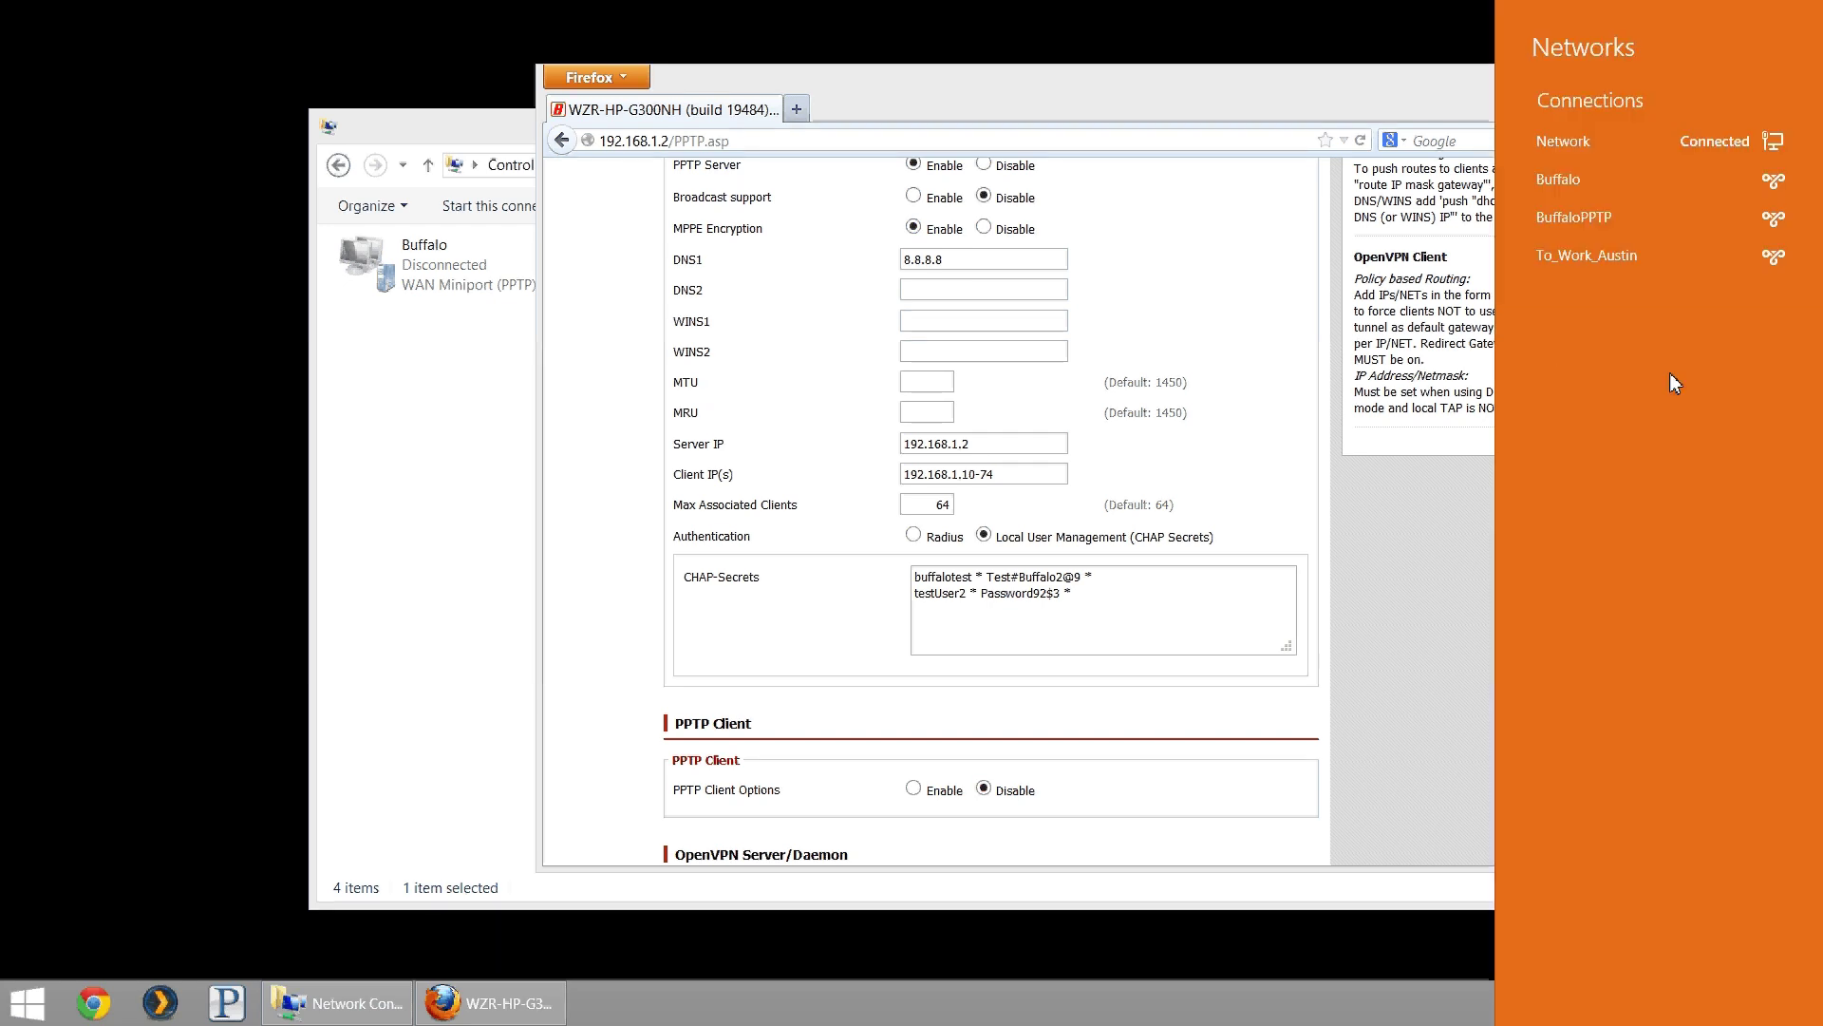
left_click(1627, 188)
left_click(1748, 235)
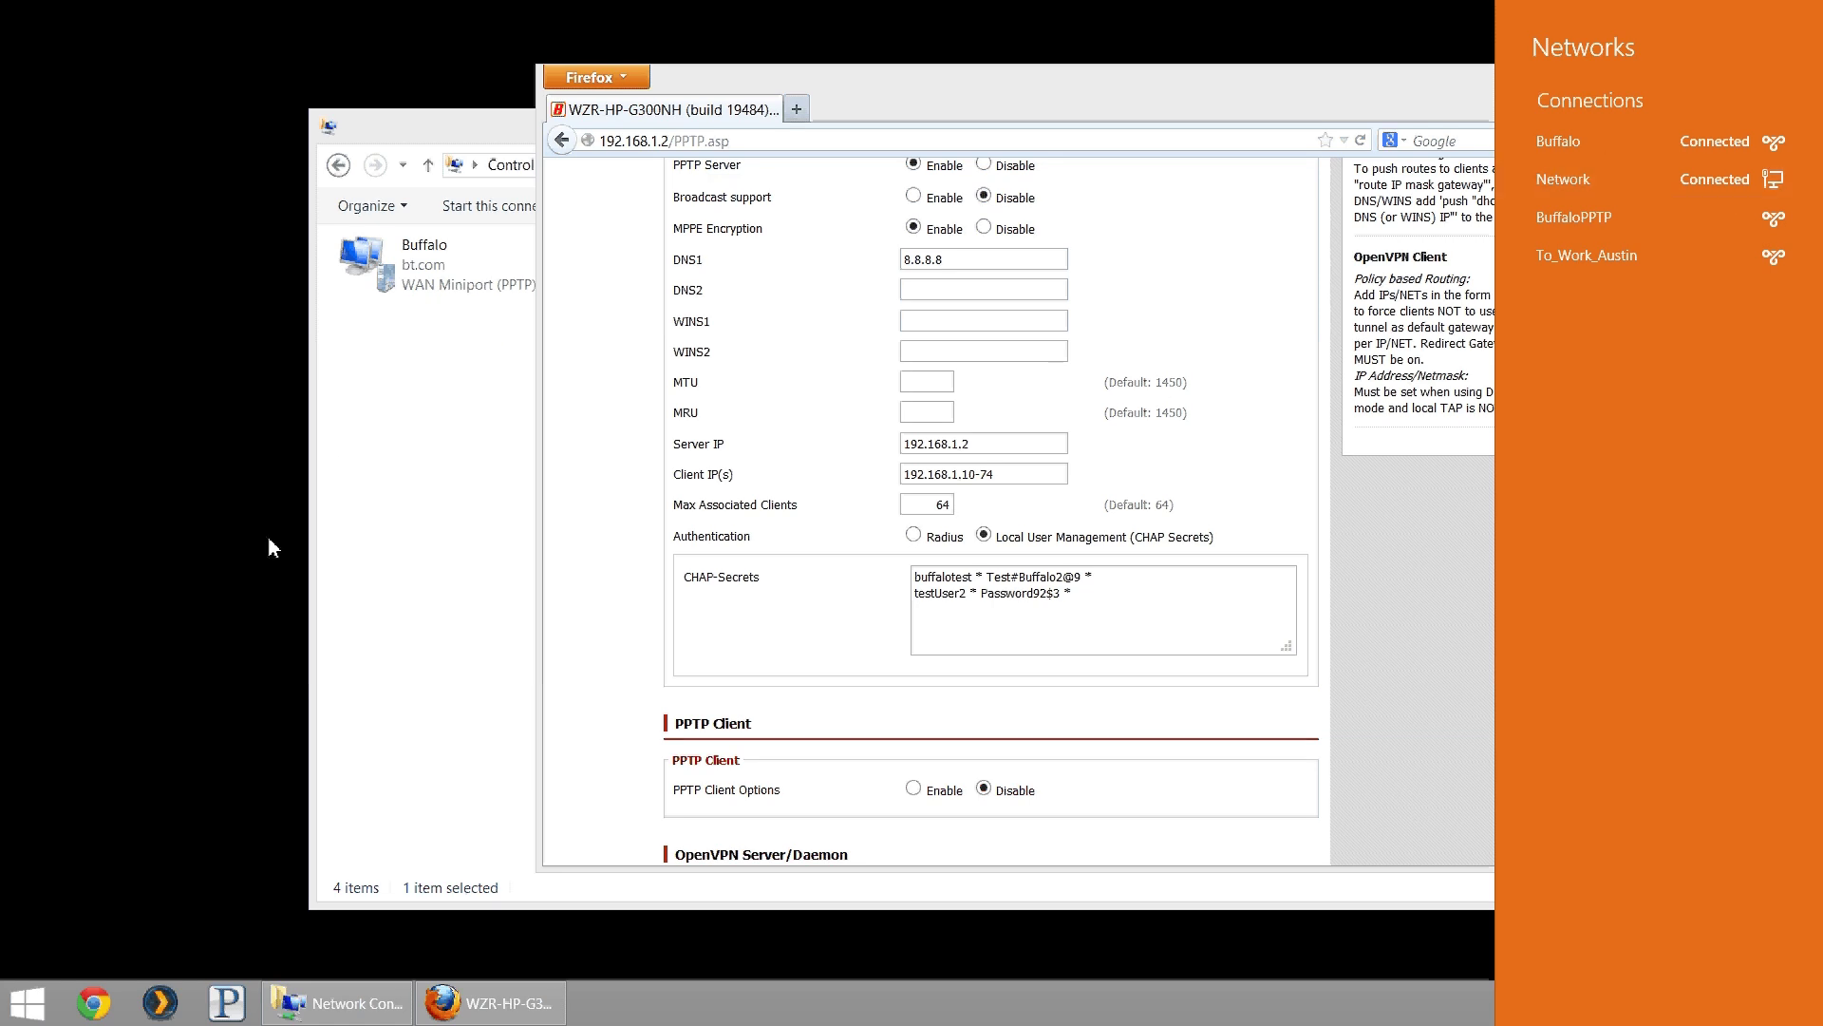
- Launch Command Prompt via cmd and run ipconfig
left_click(760, 475)
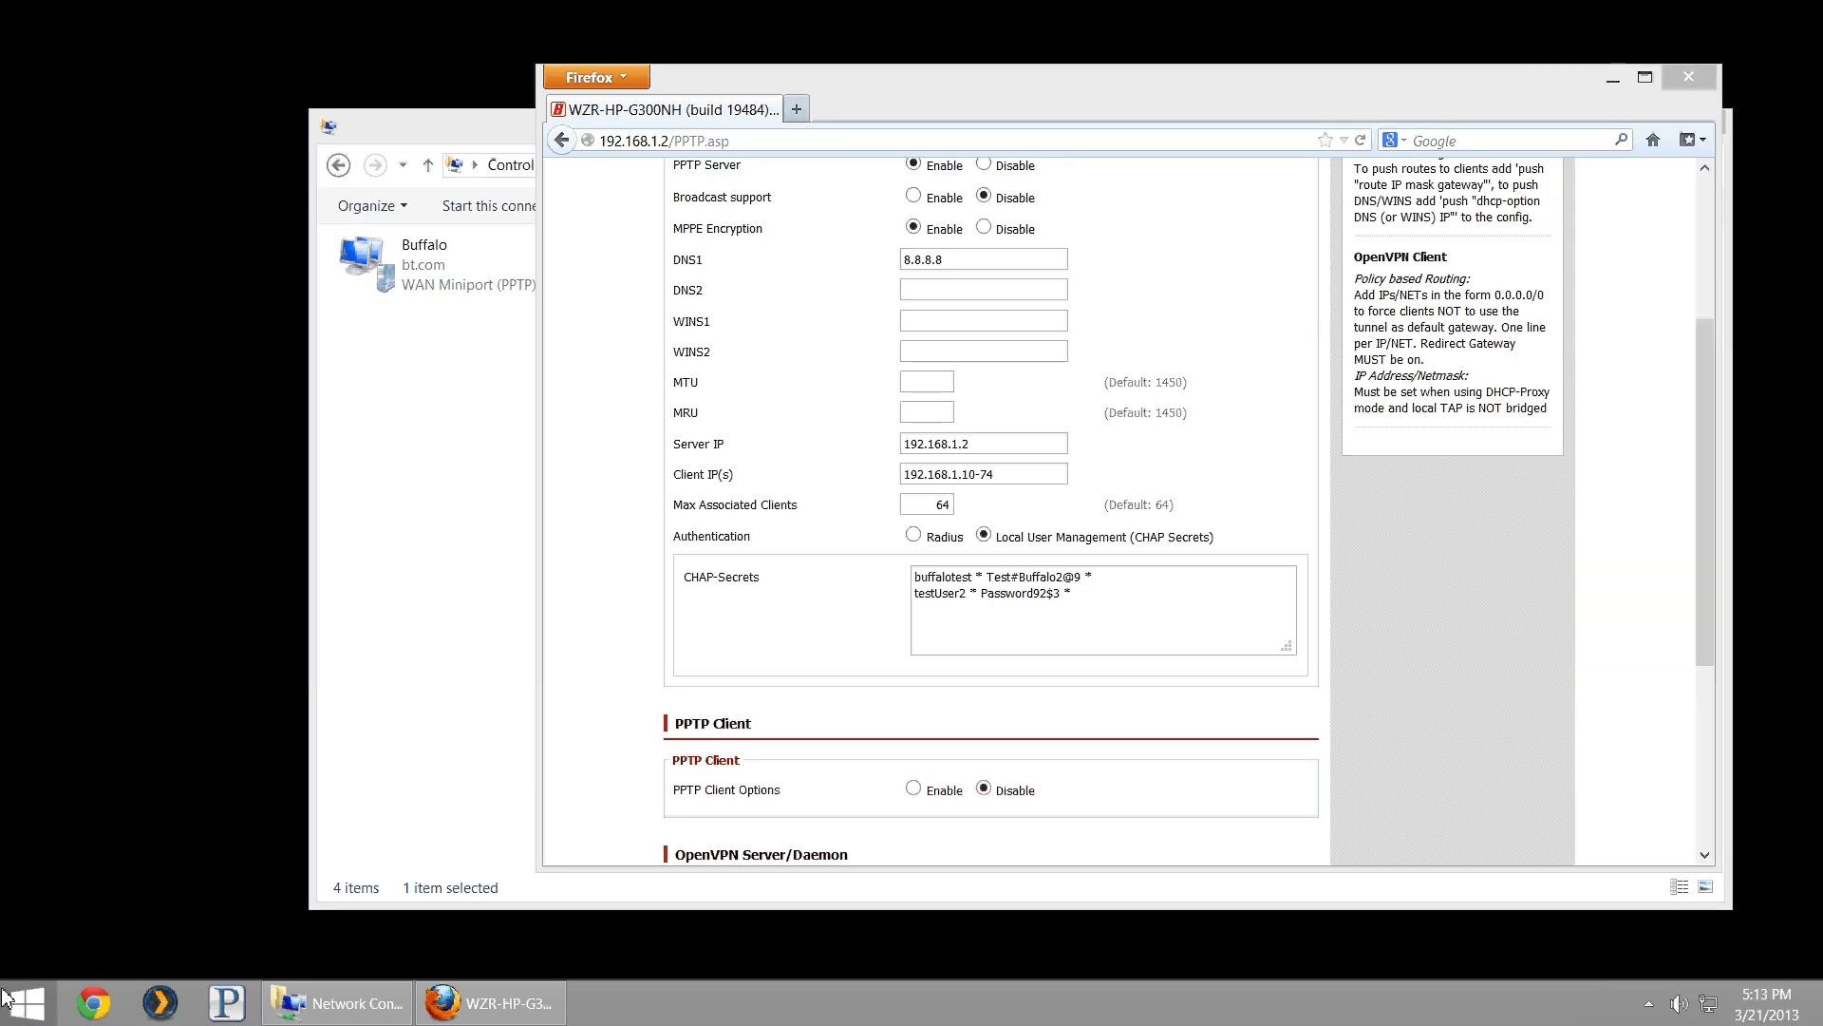
left_click(21, 1007)
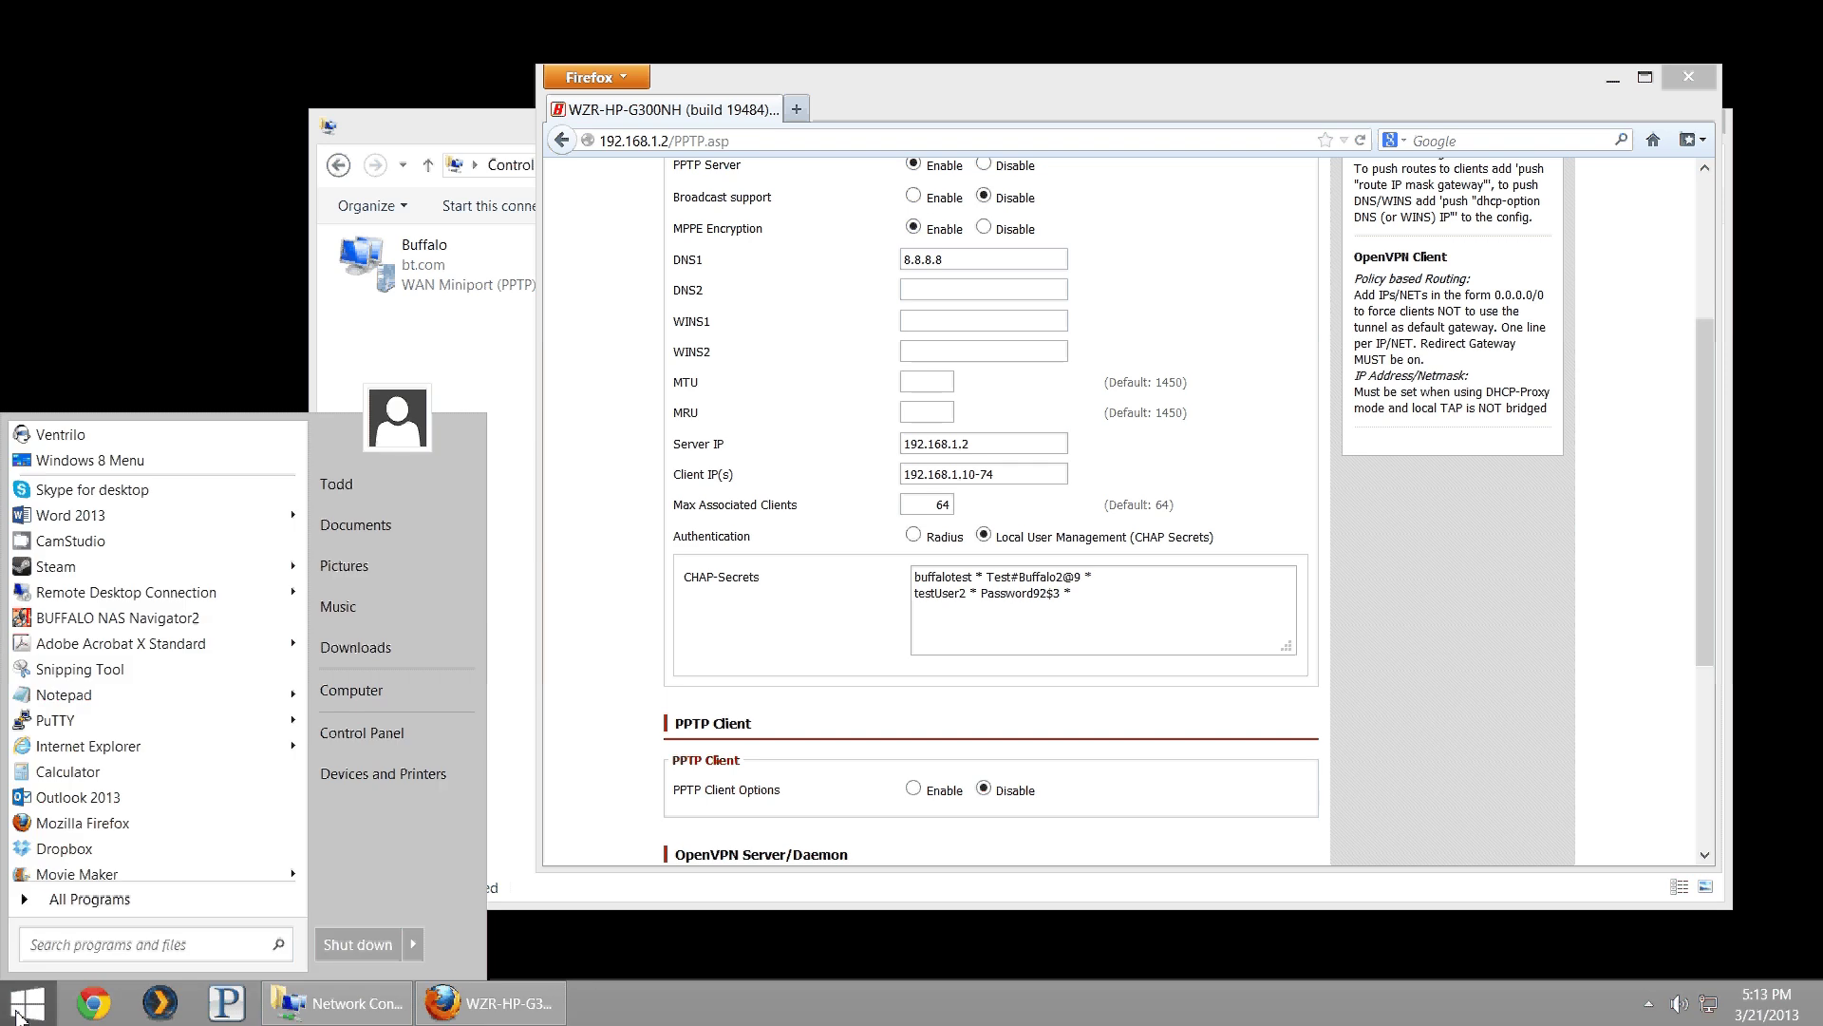
type("cmd")
key("Return")
type("ipconfig")
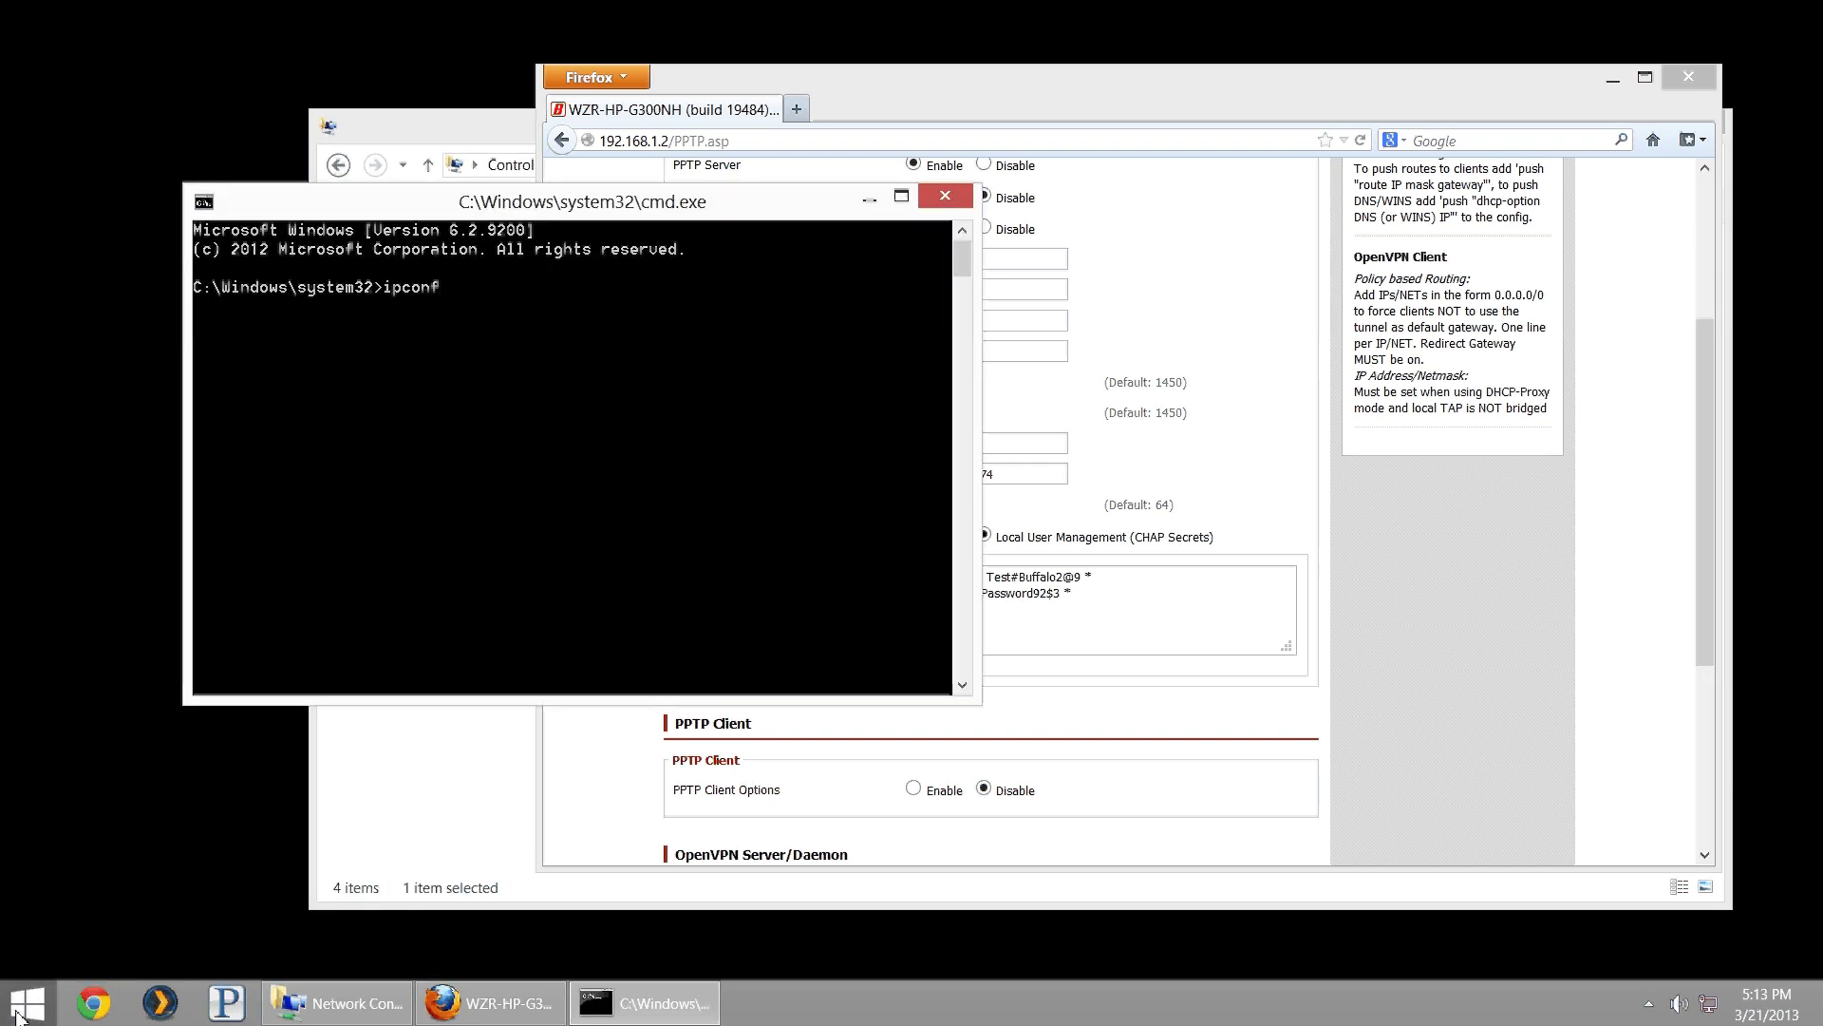
key("Return")
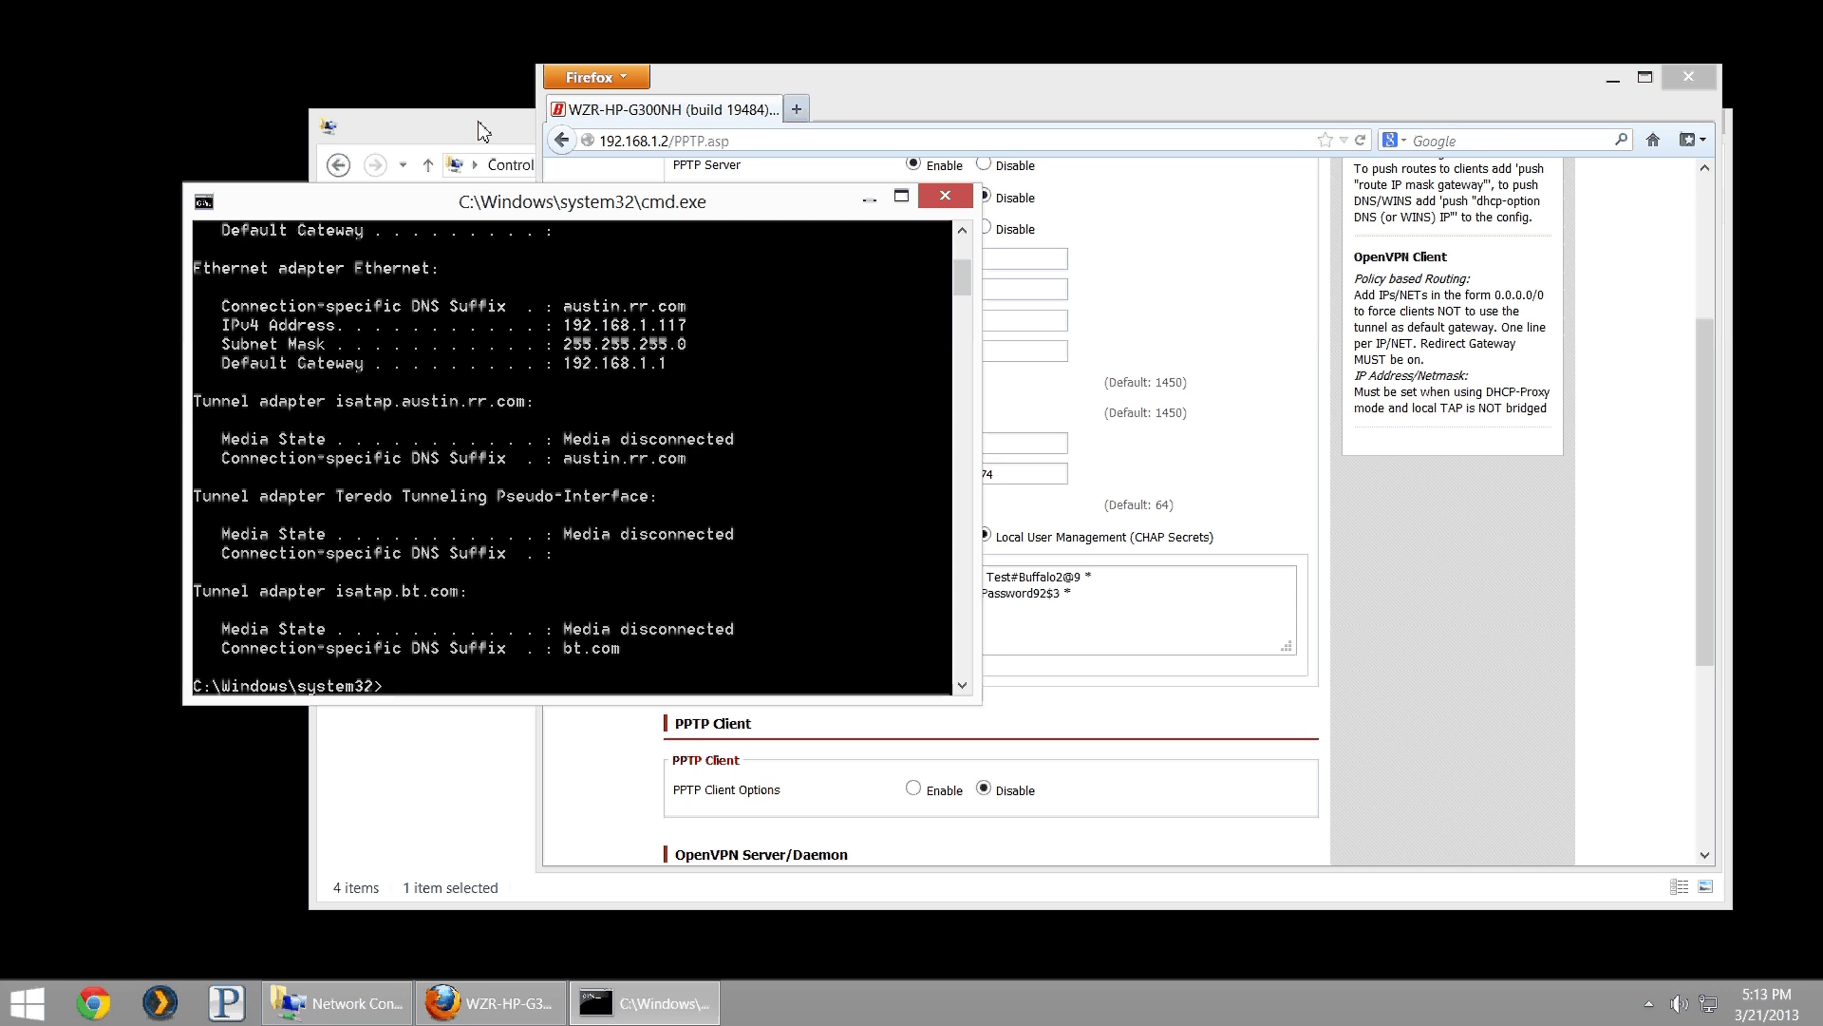
- Check Buffalo's status details for IPv4 address 192.168.7.70, then close both dialogs
left_click(485, 129)
right_click(448, 268)
right_click(422, 270)
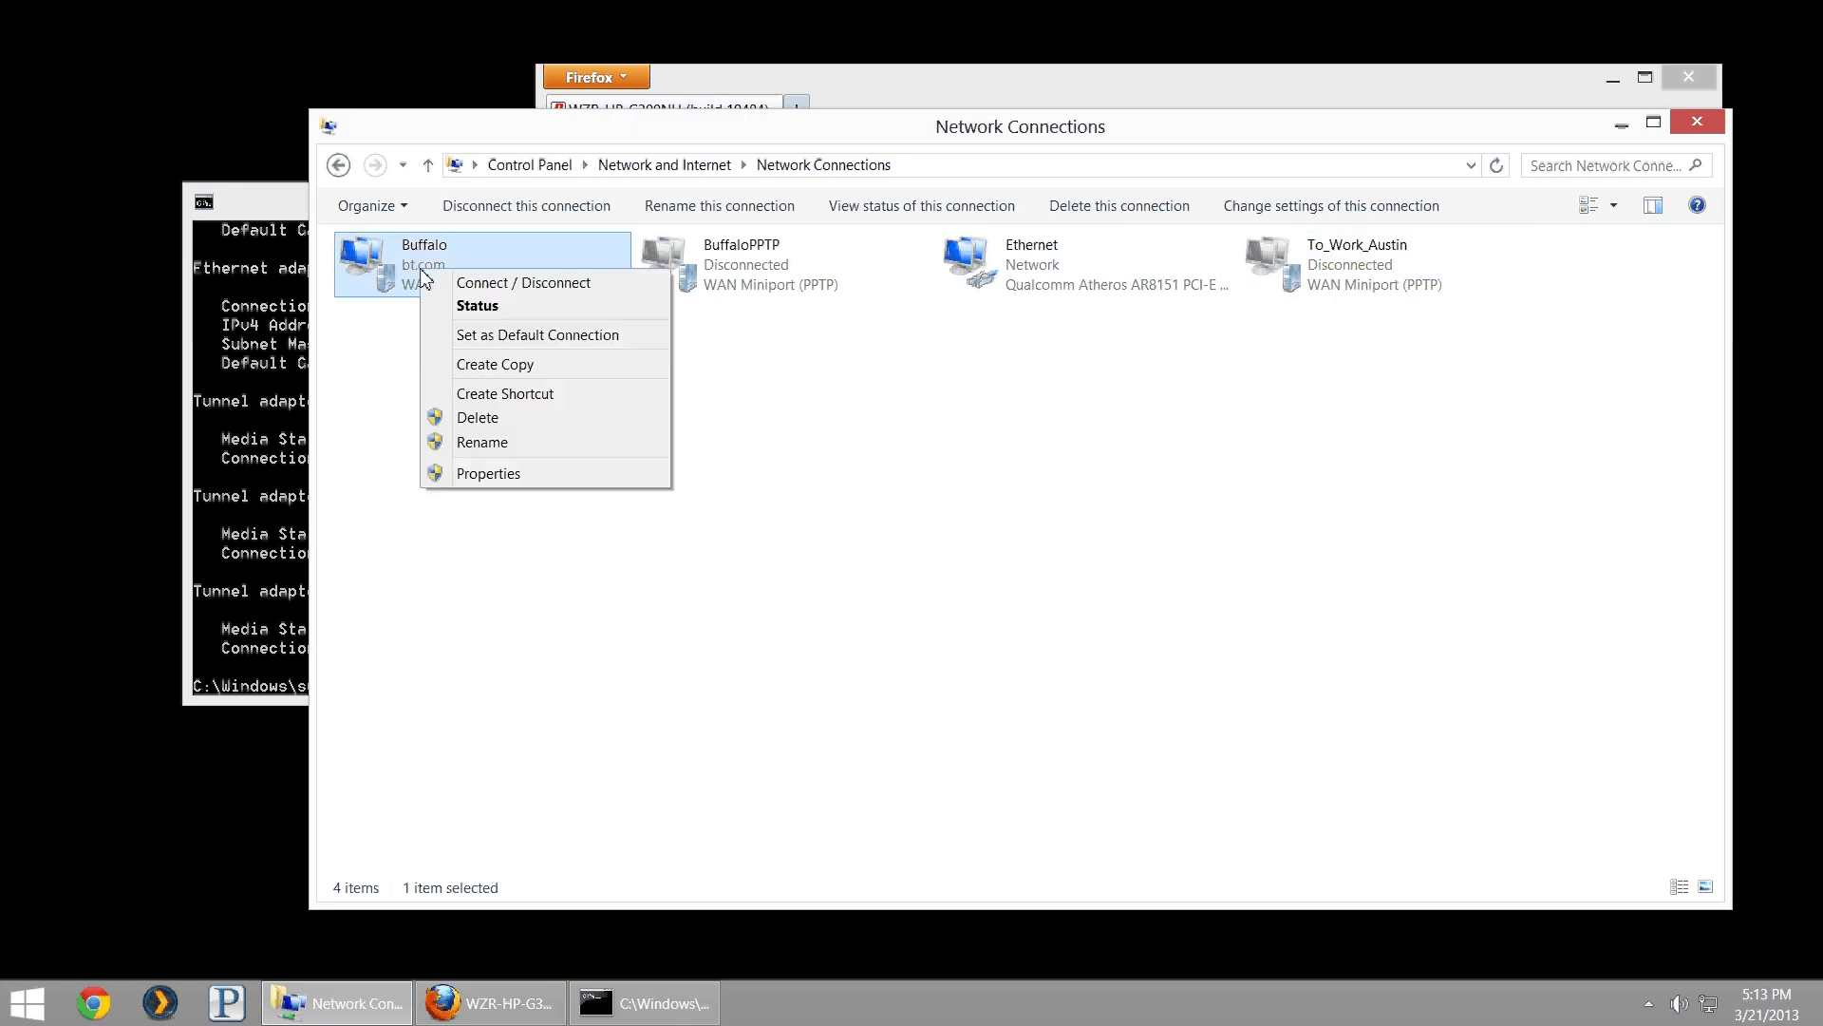
left_click(475, 307)
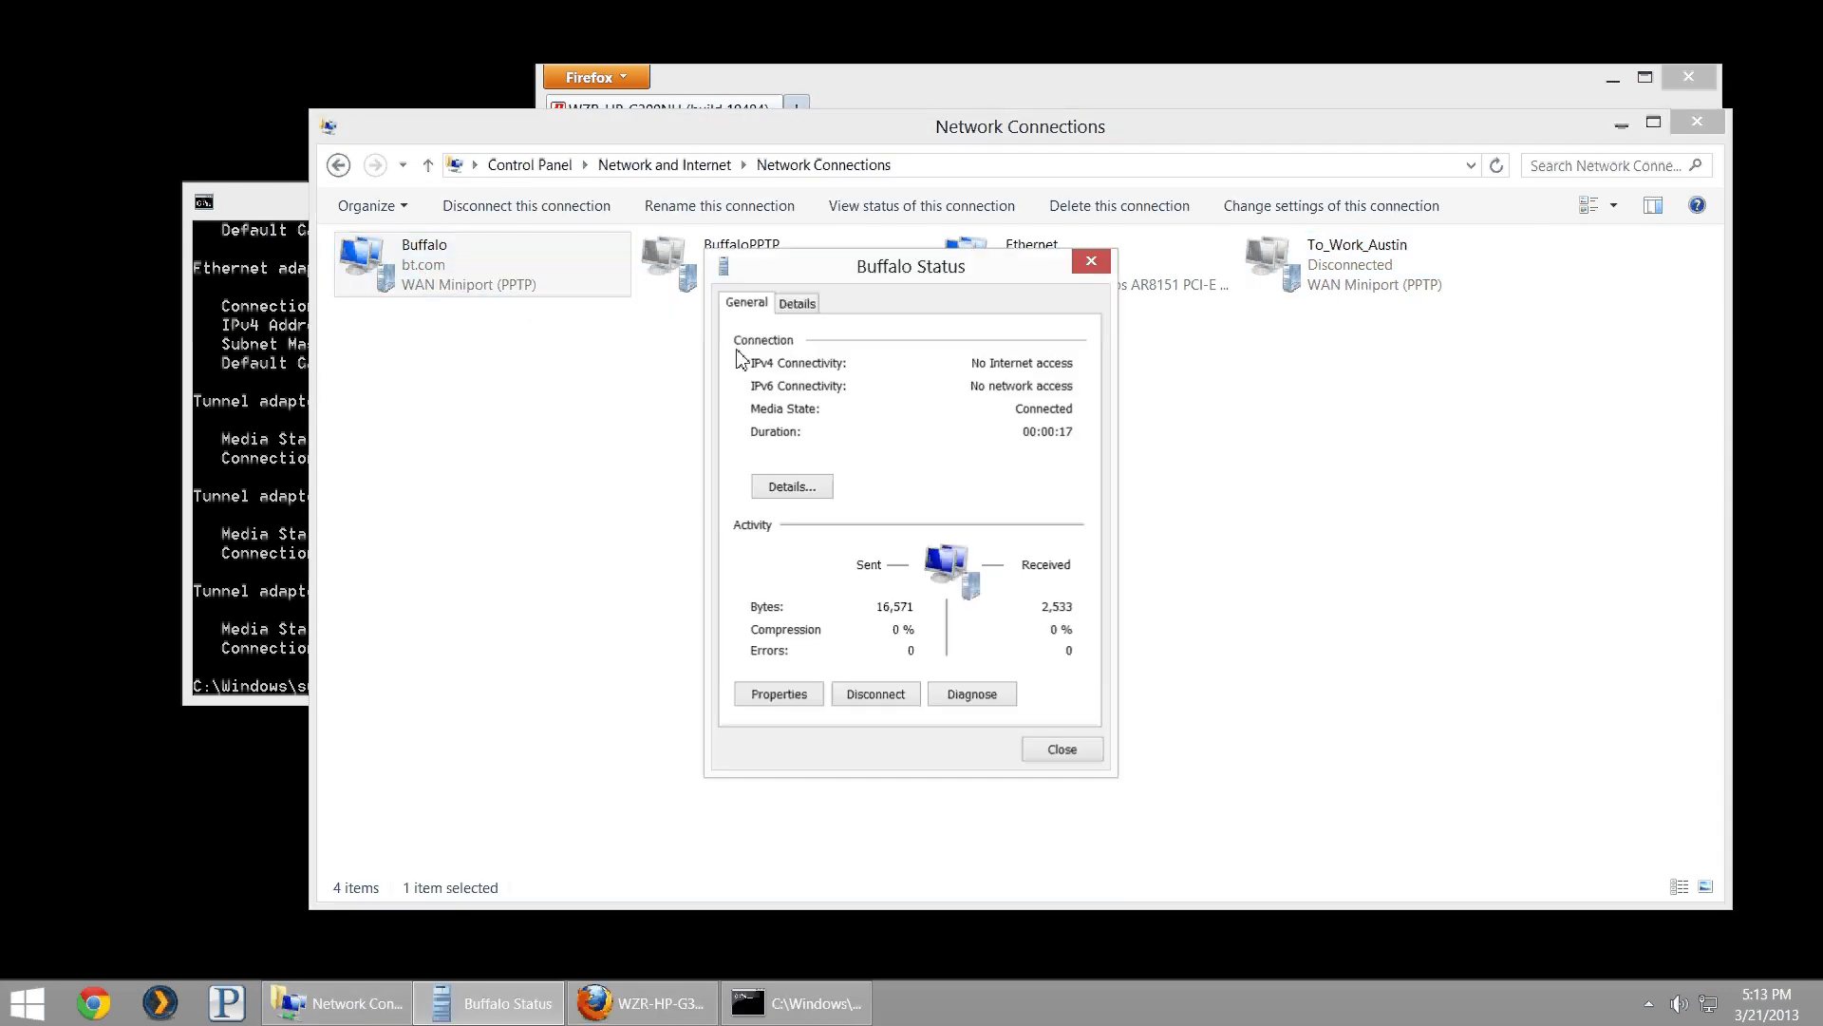
left_click(802, 487)
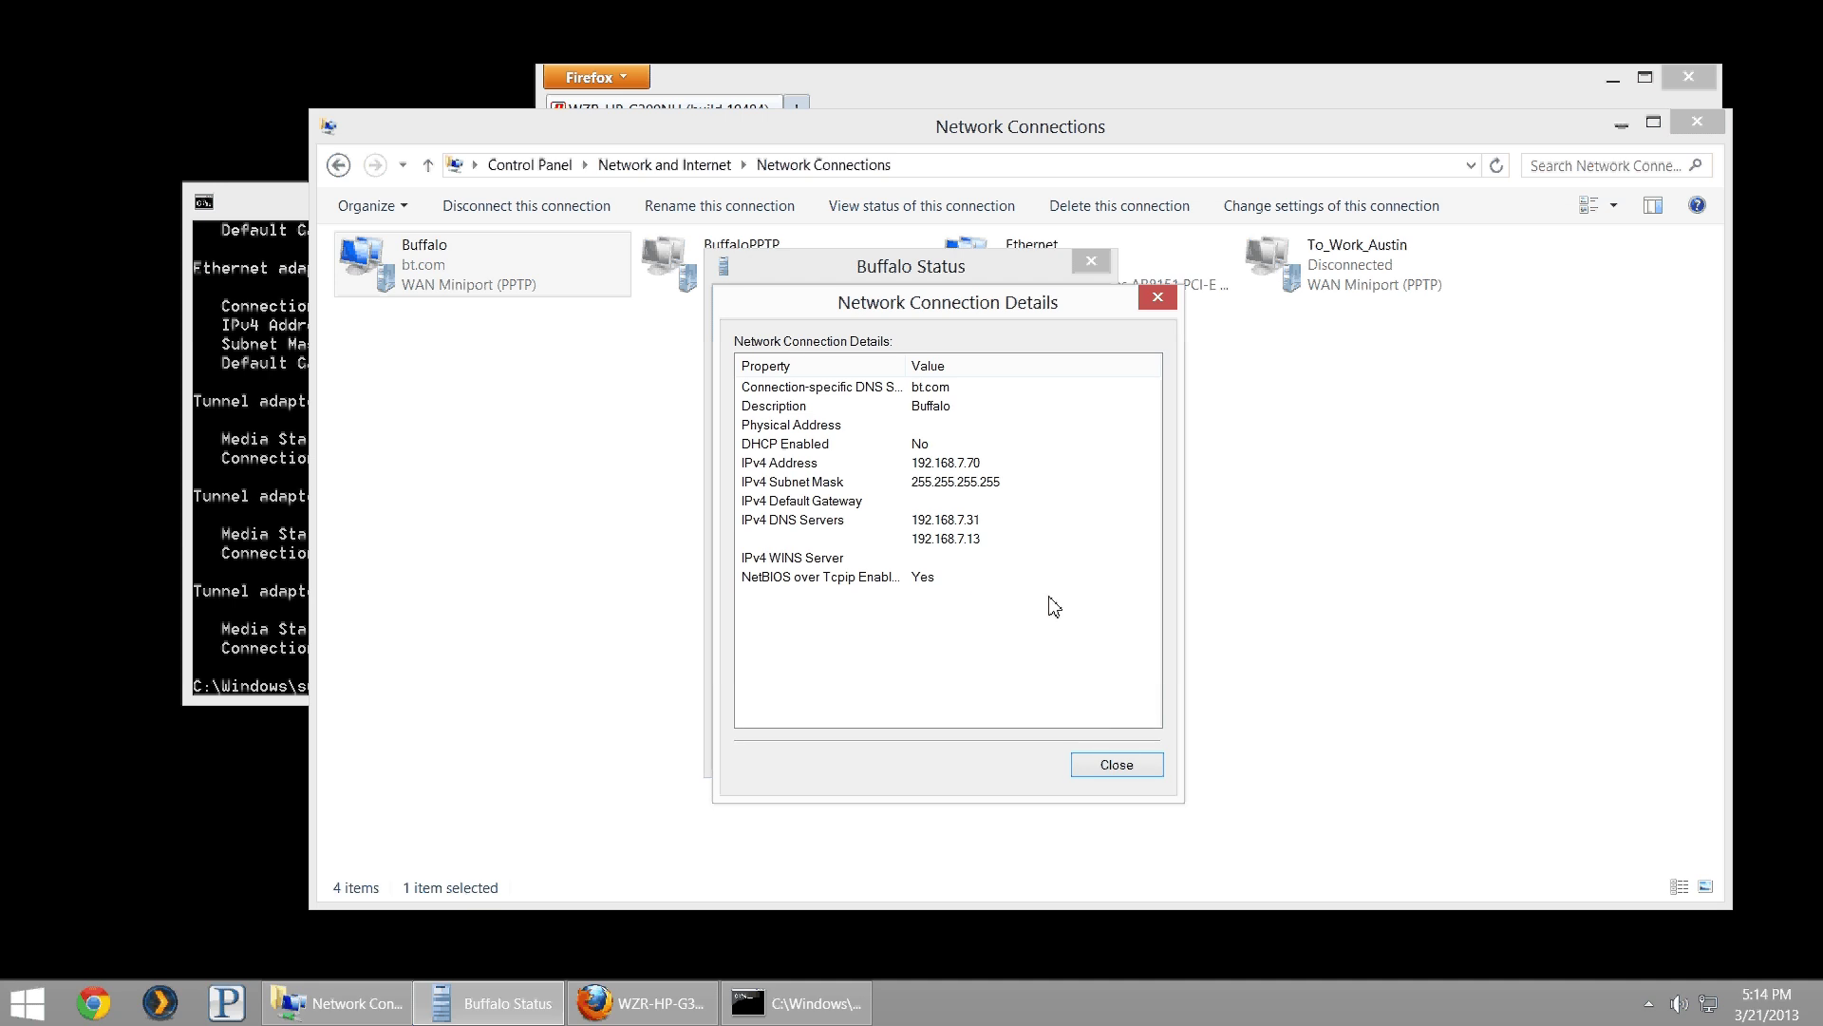
left_click(1113, 771)
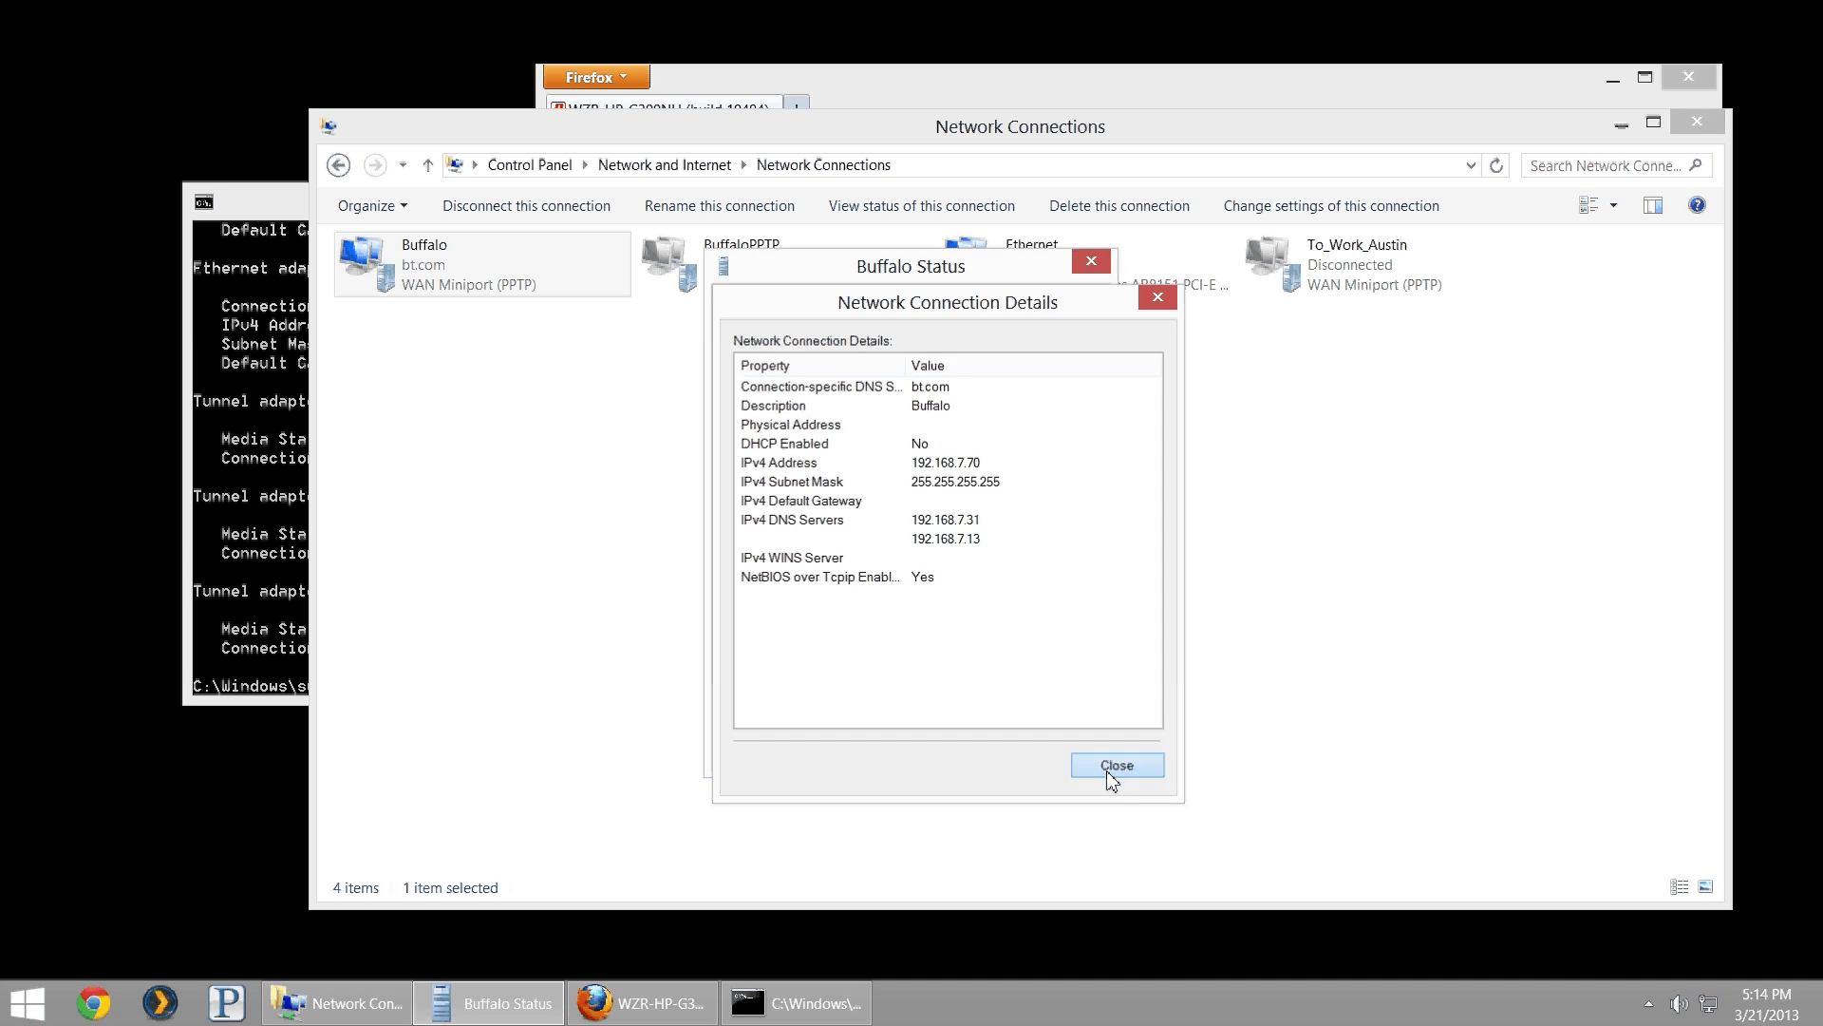
left_click(1064, 752)
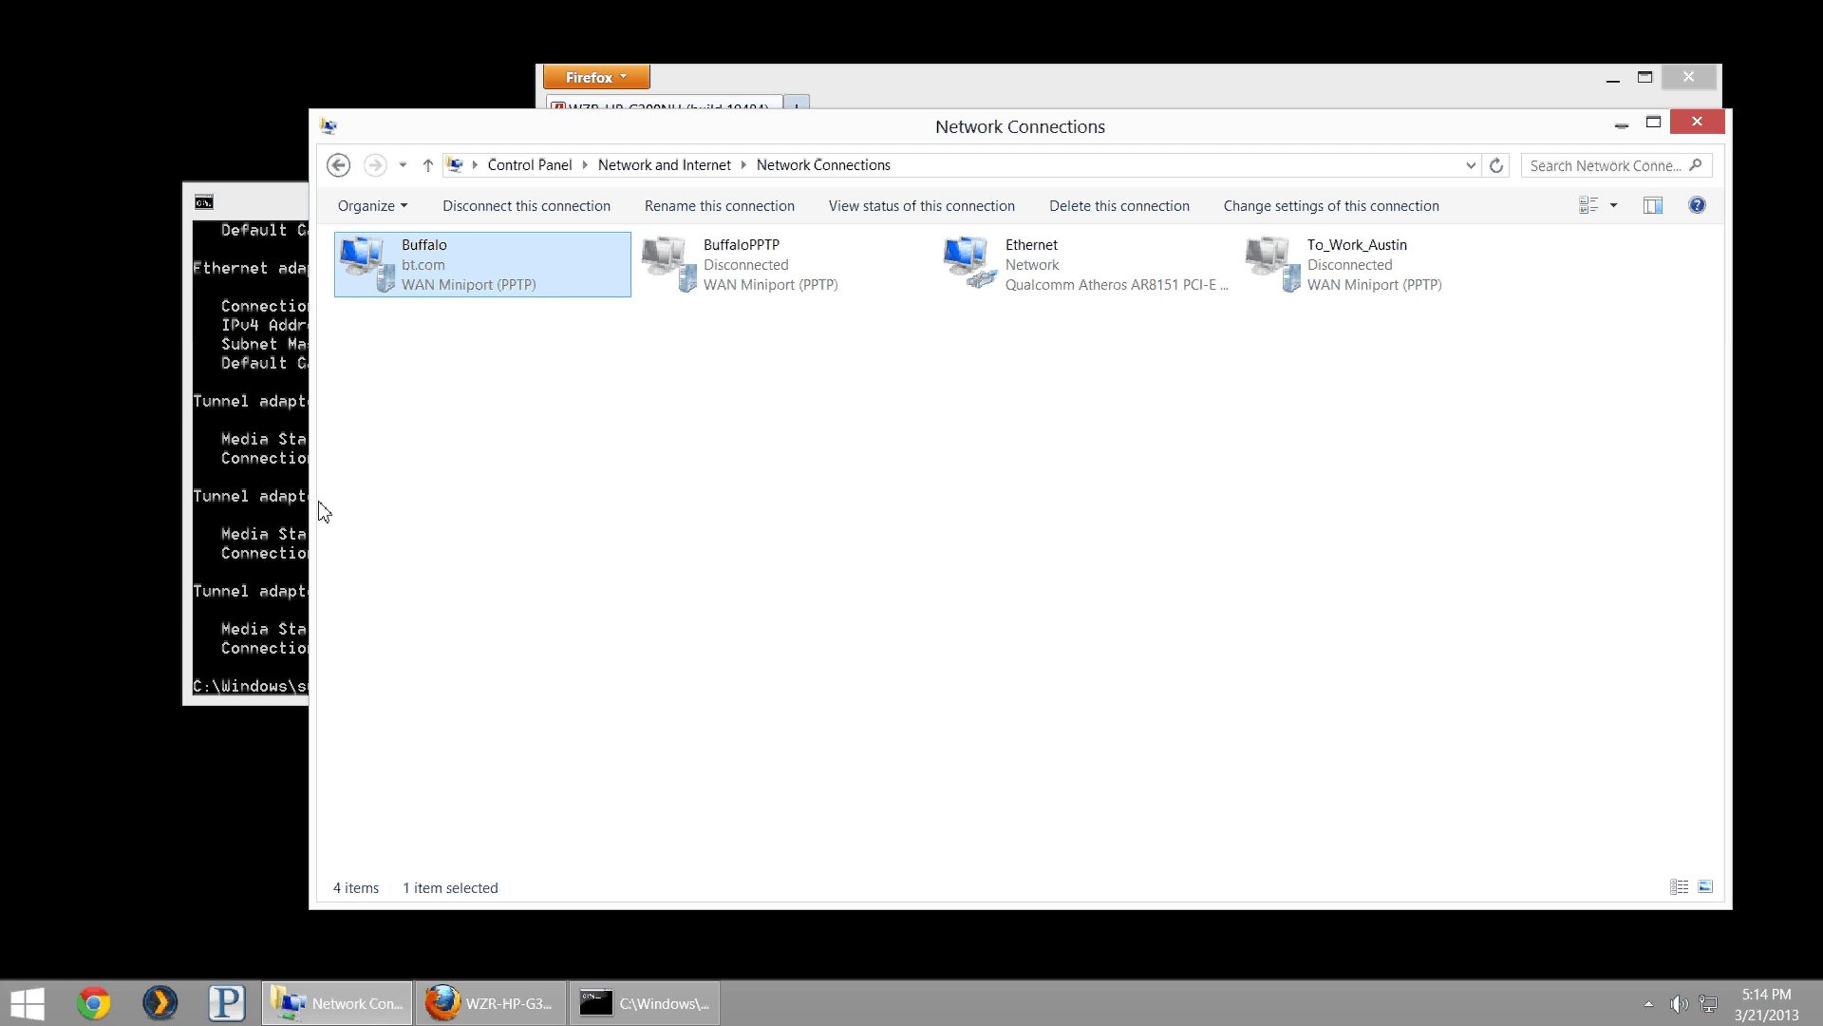
- Ping 192.168.7.33 from Command Prompt, getting 4 of 4 replies
left_click(278, 462)
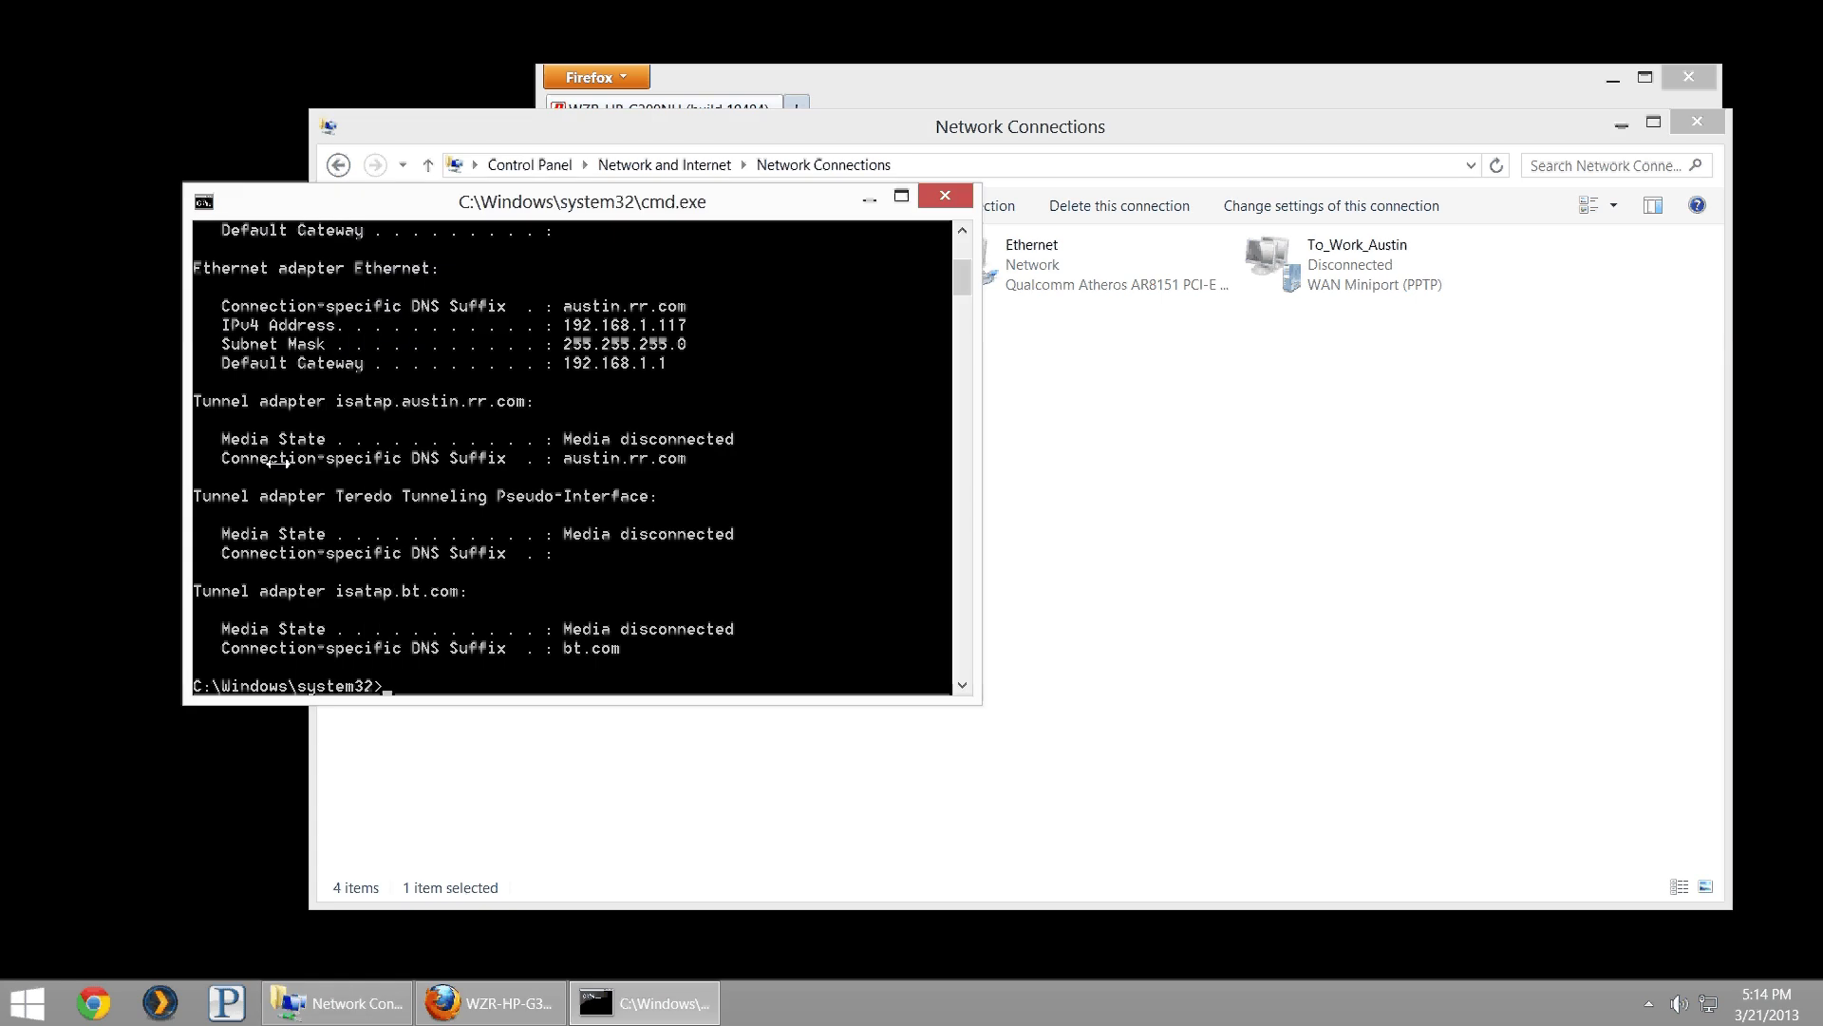
type("ping 192.168.7.33")
key("Return")
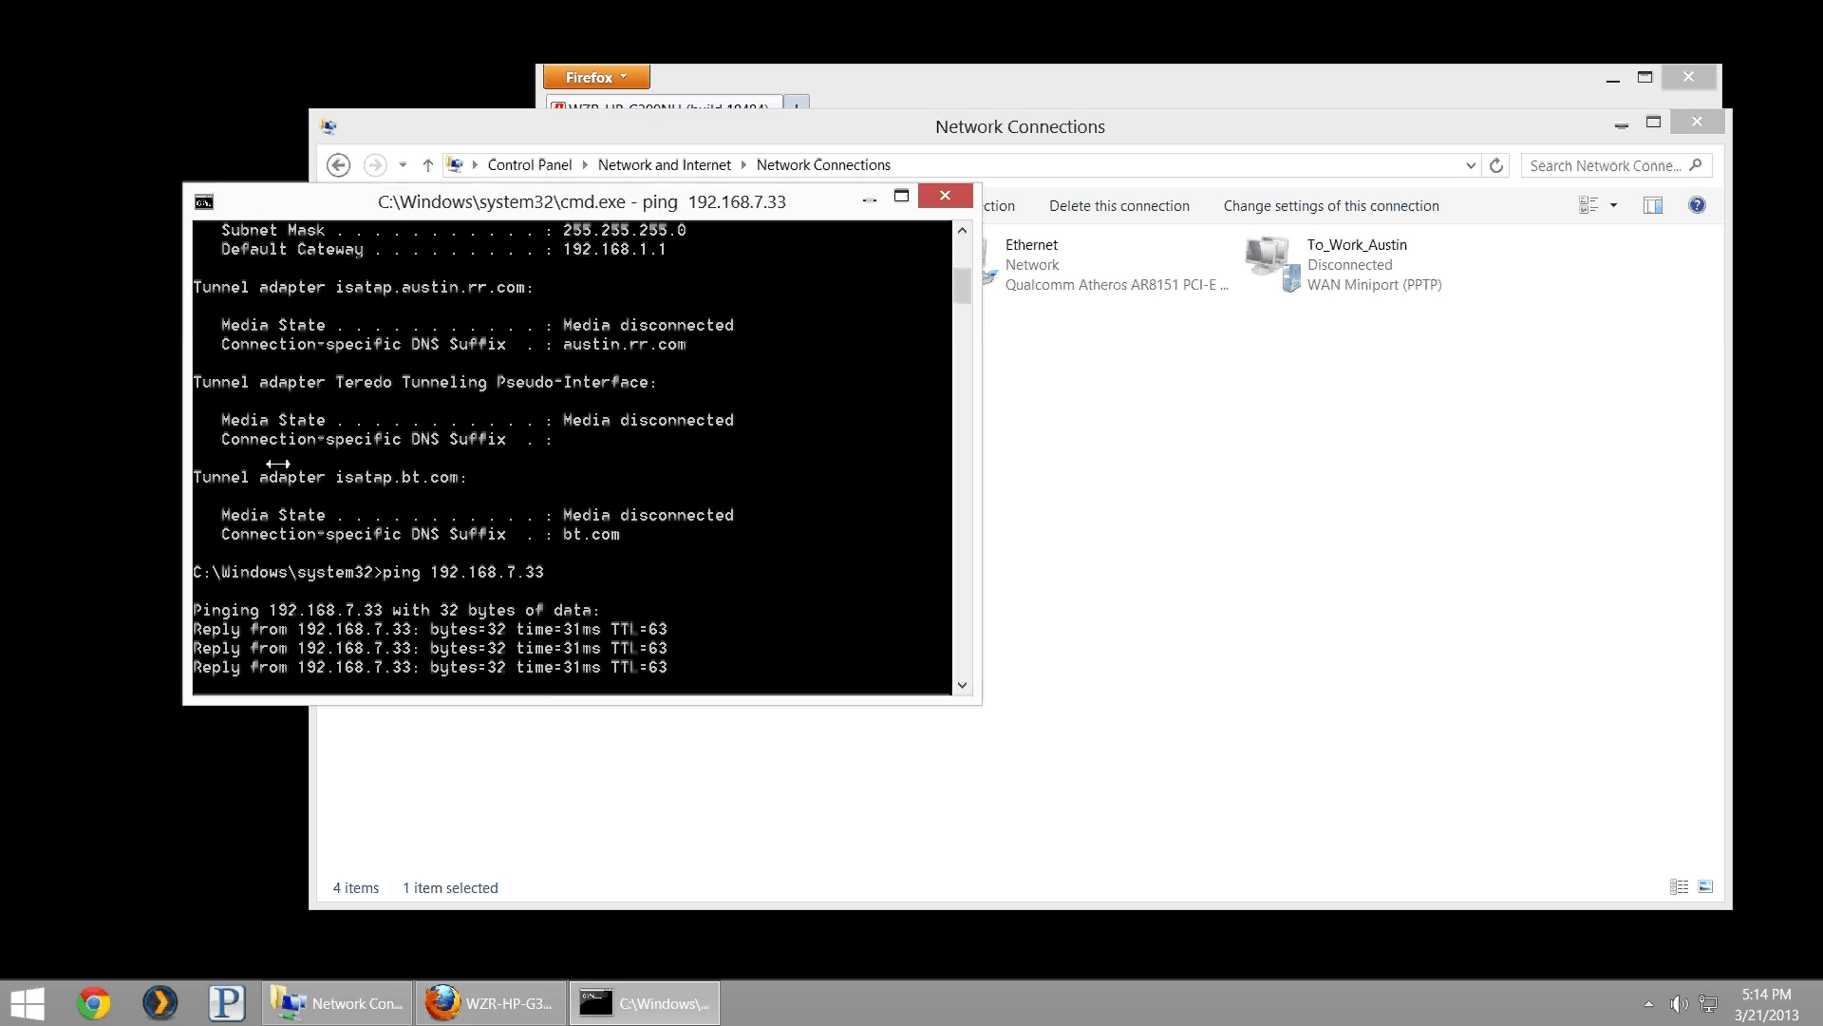
- Rerun the ping to 192.168.7.33 as a continuous ping with -t
key("Up")
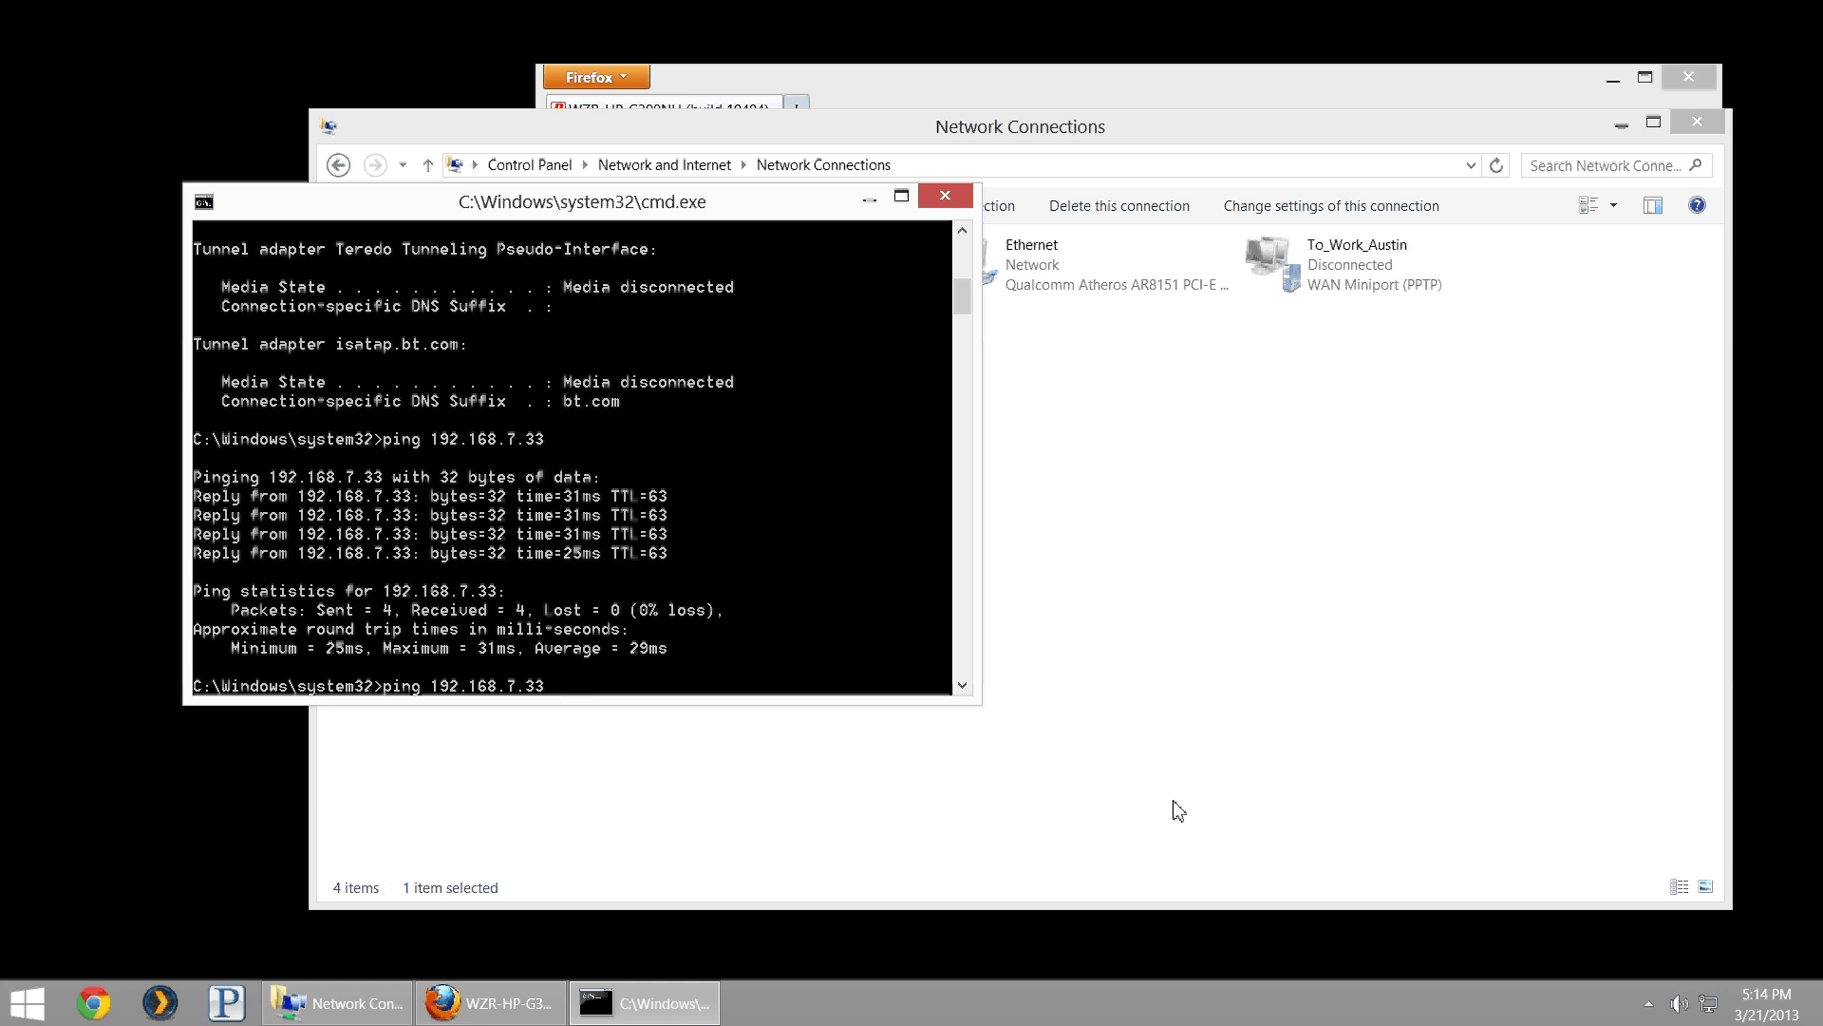
type("--t")
key("Return")
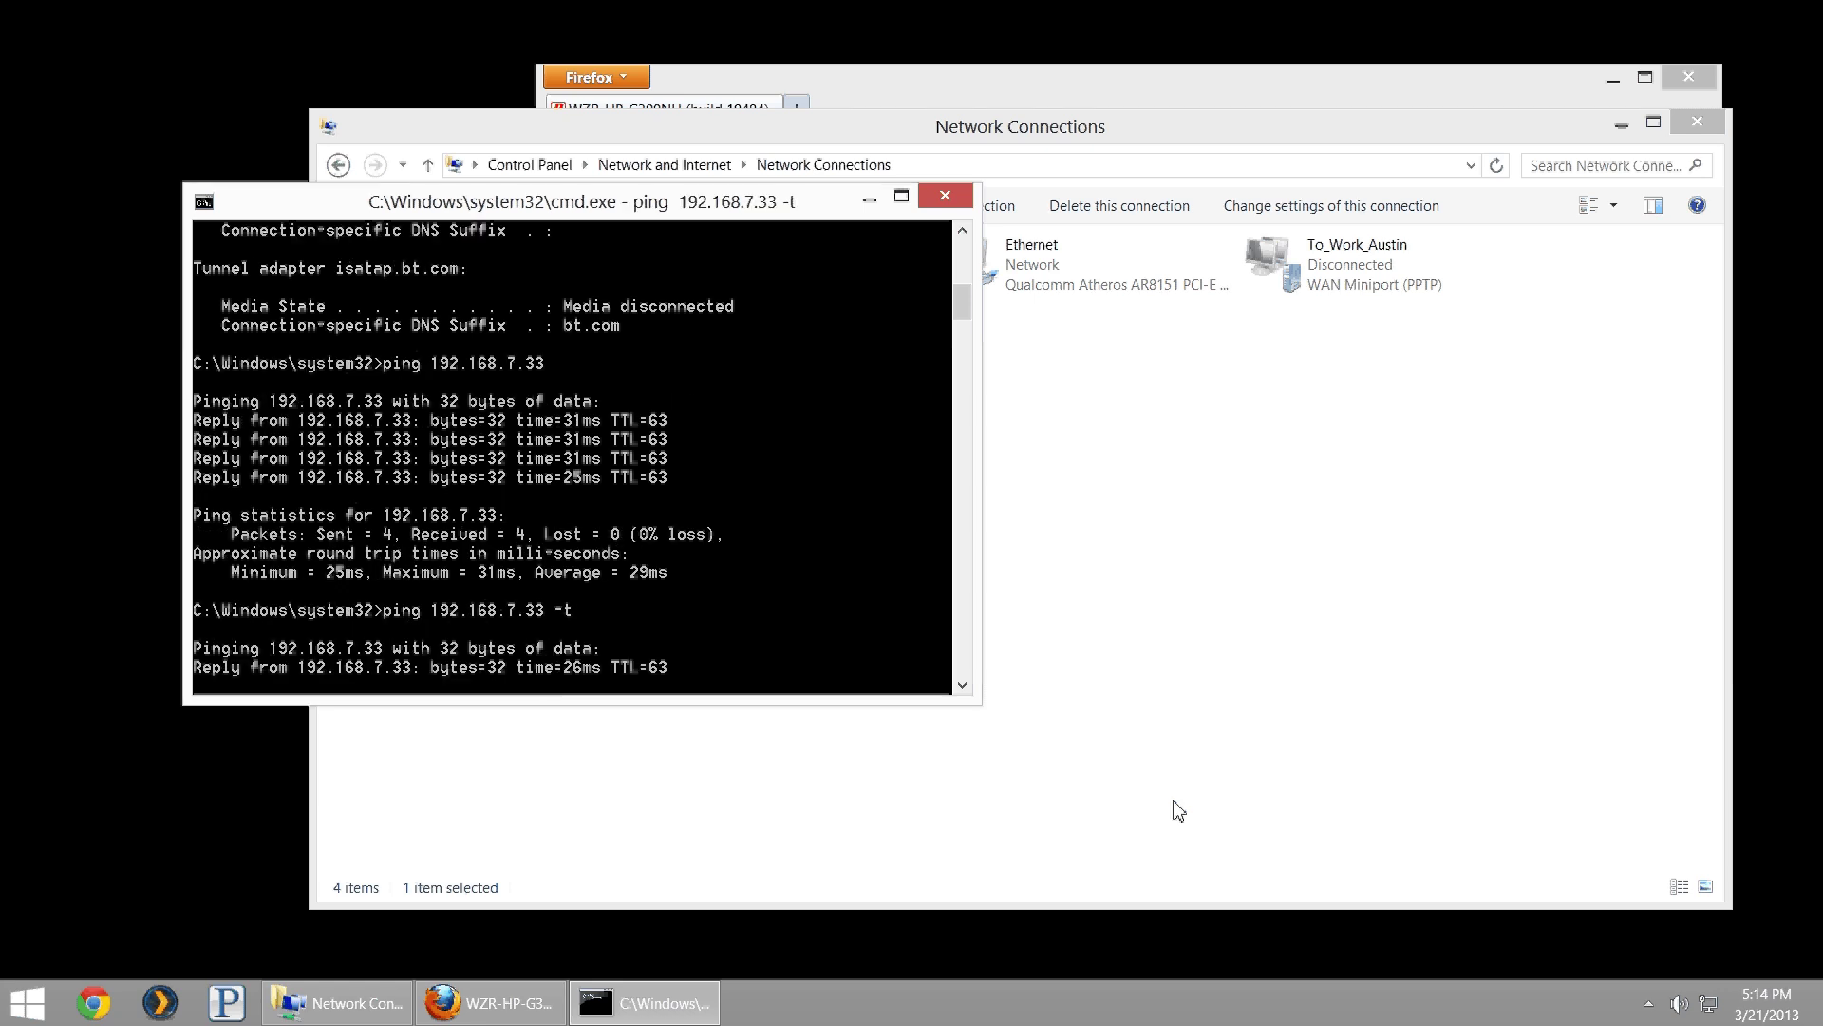
- Disconnect Buffalo from the Networks charm, then stop the continuous ping with Ctrl+C
left_click(1708, 1004)
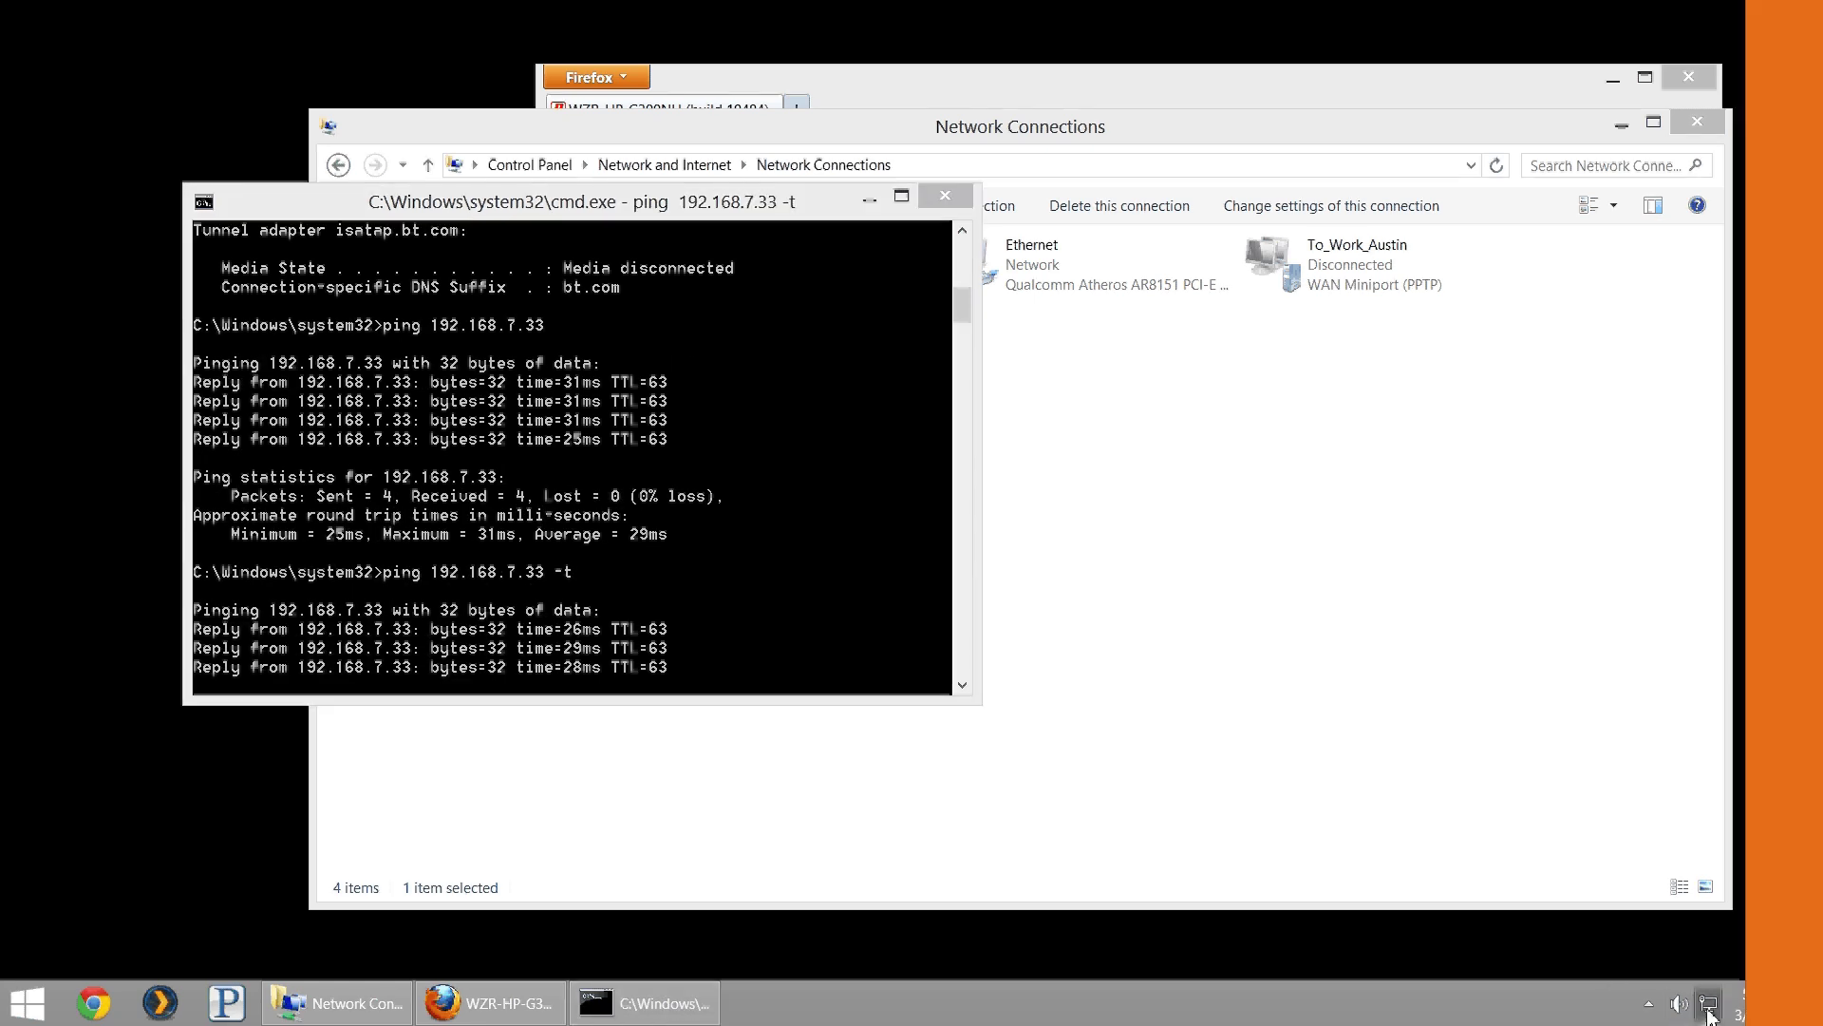
left_click(1573, 179)
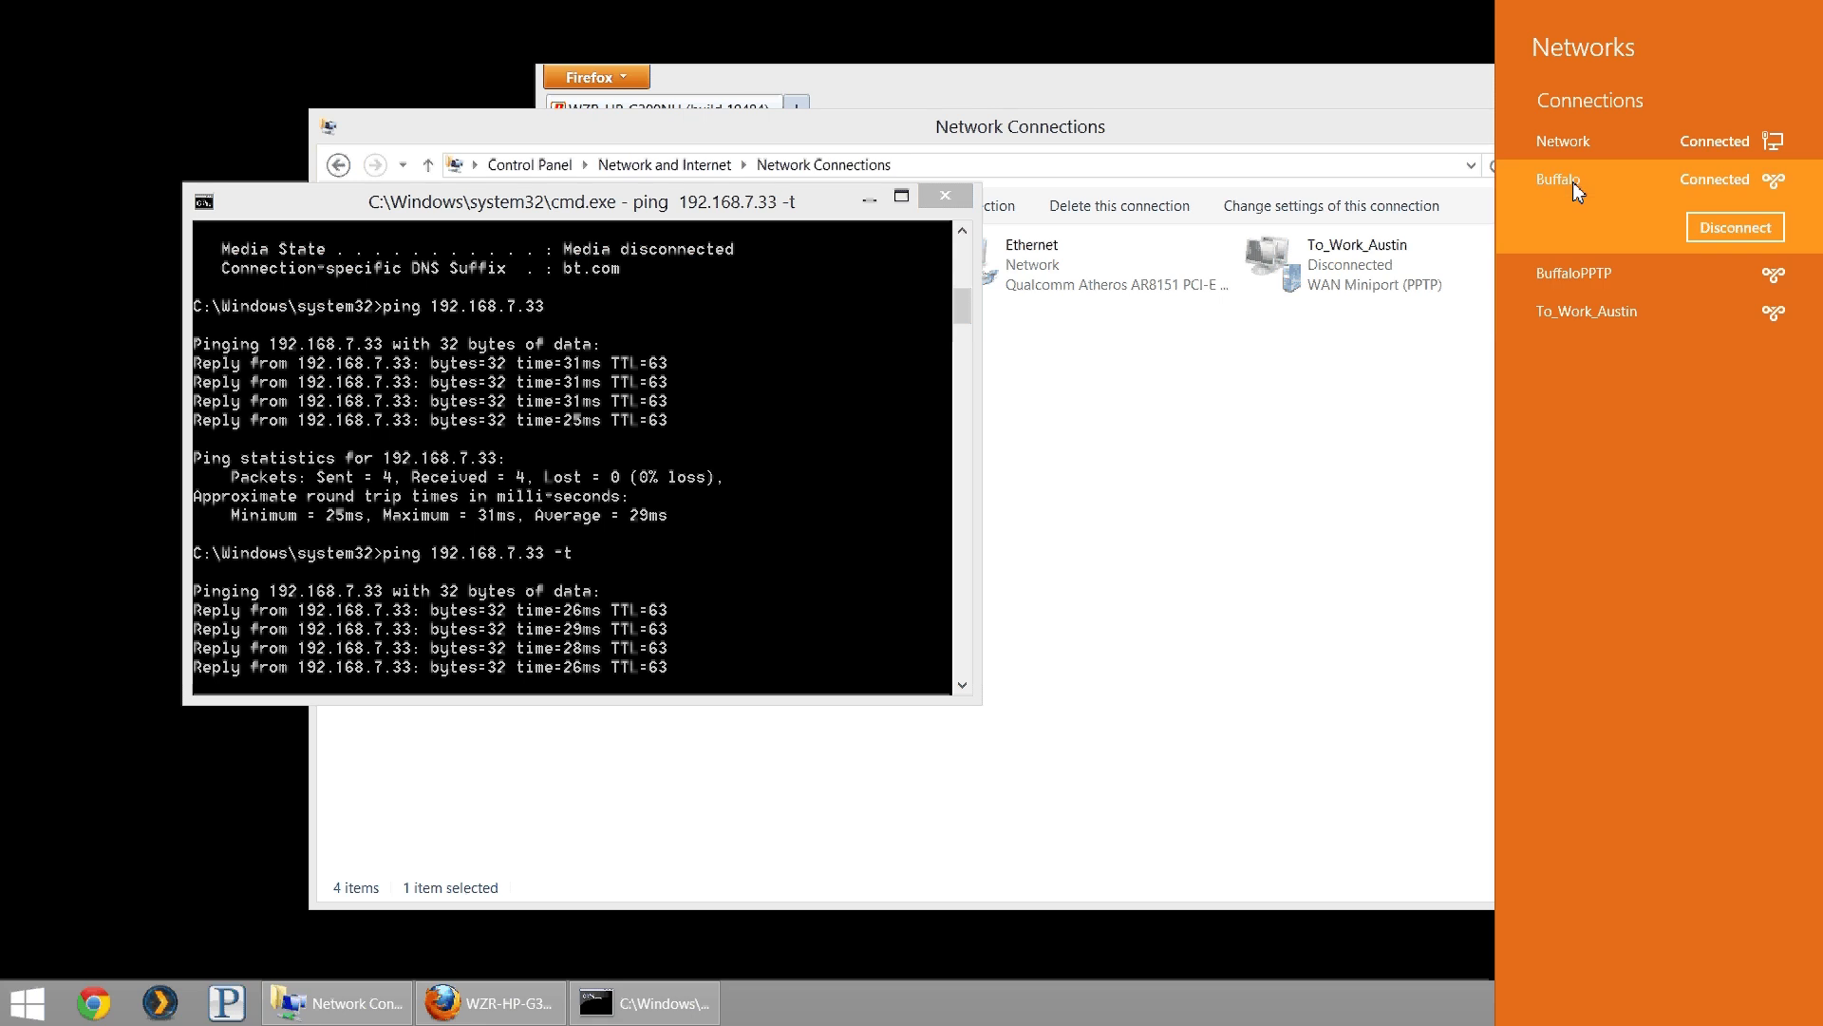
left_click(1744, 226)
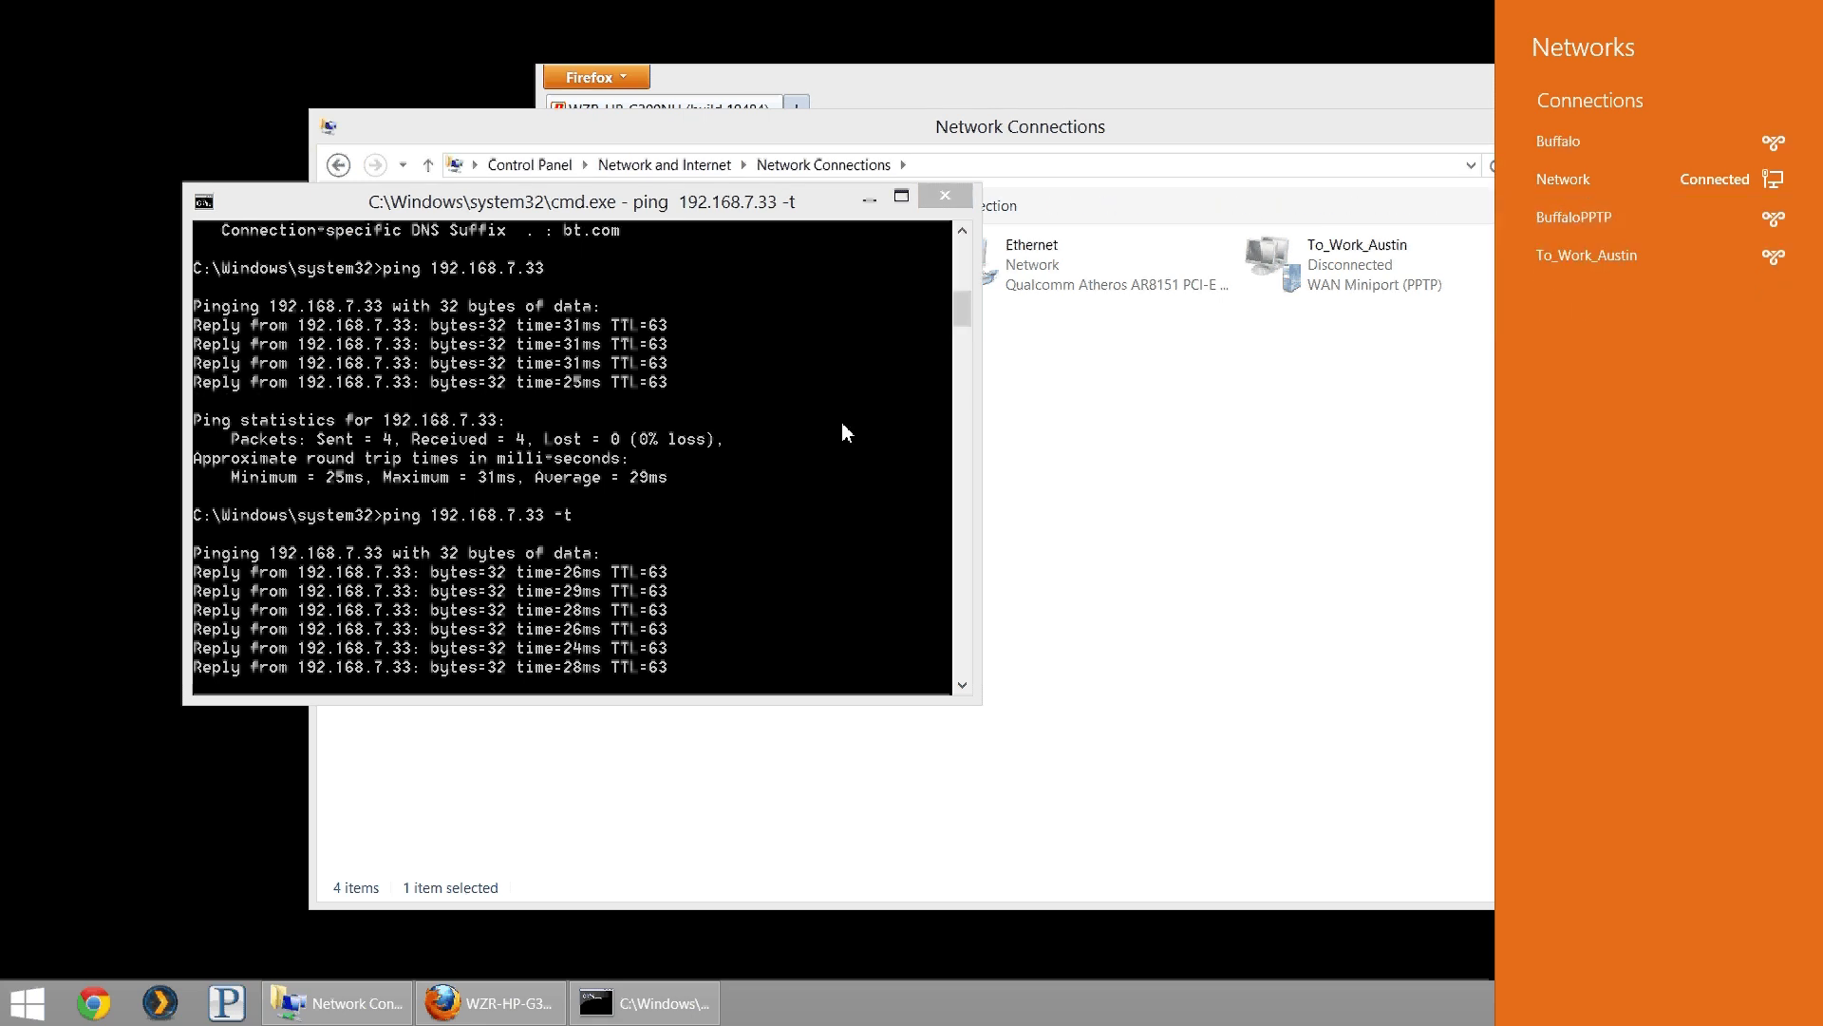
left_click(411, 611)
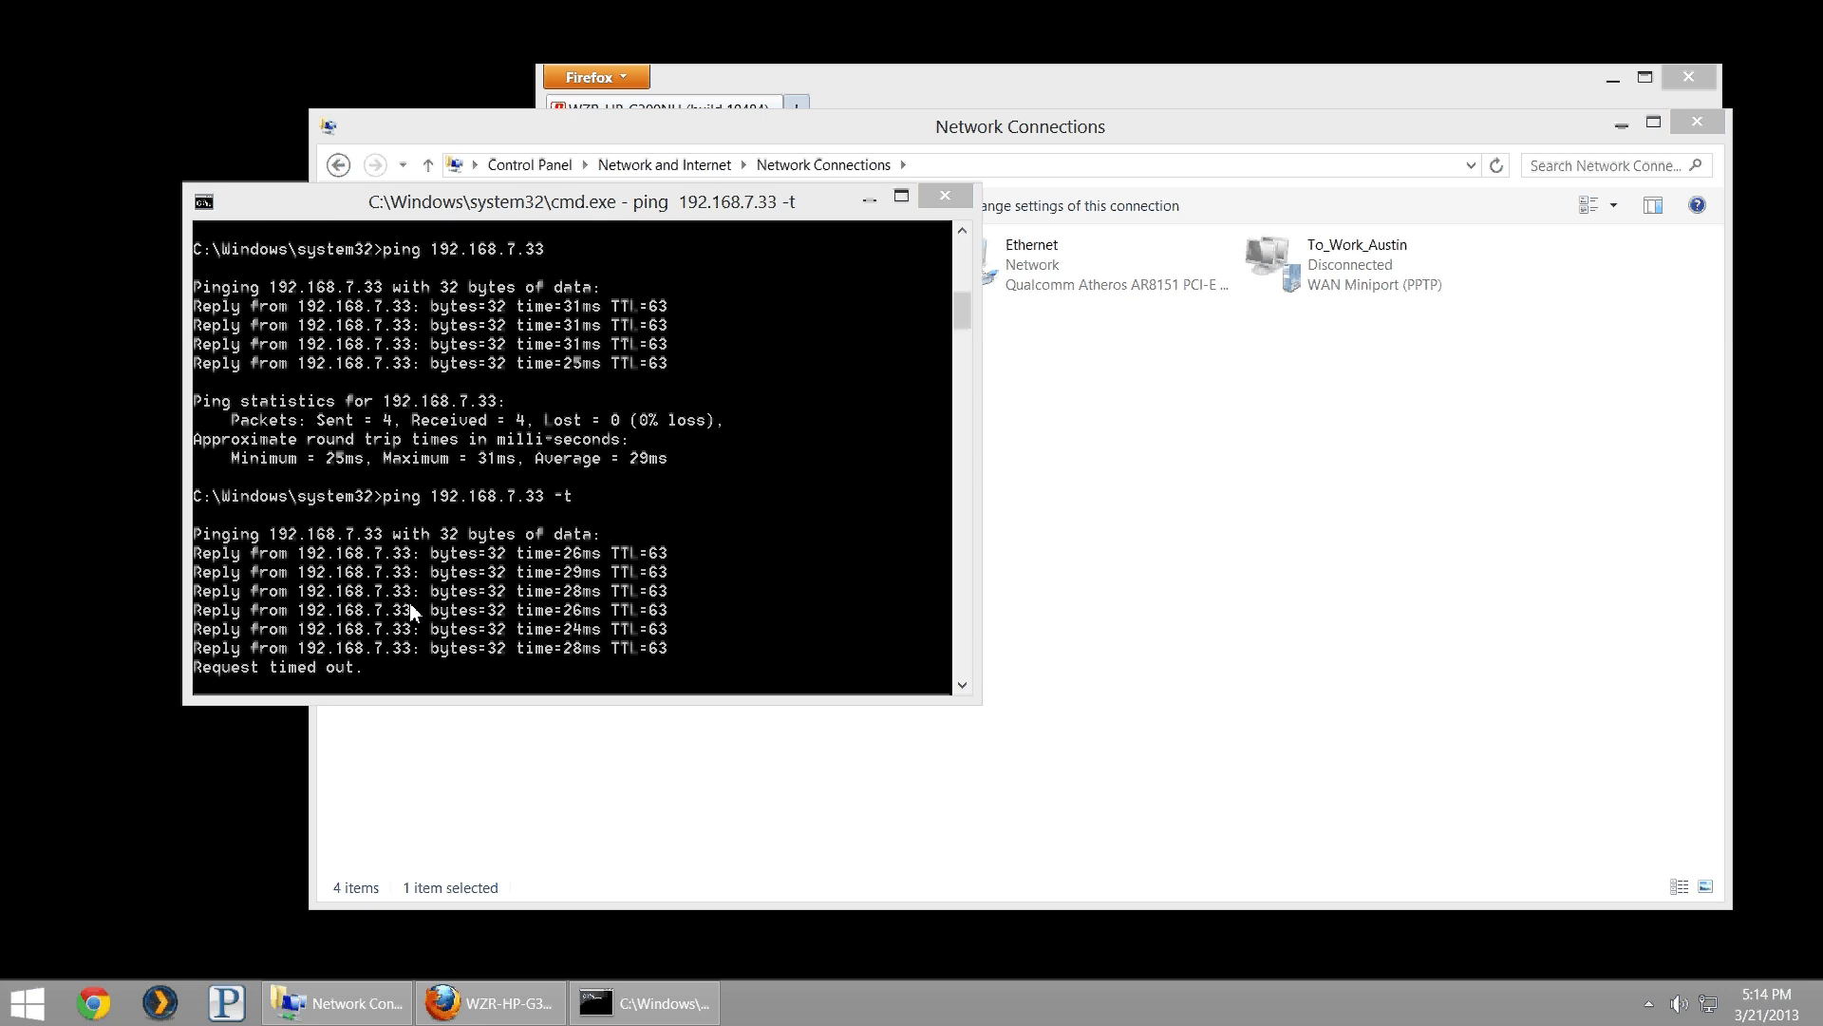
left_click(446, 520)
key("ctrl+c")
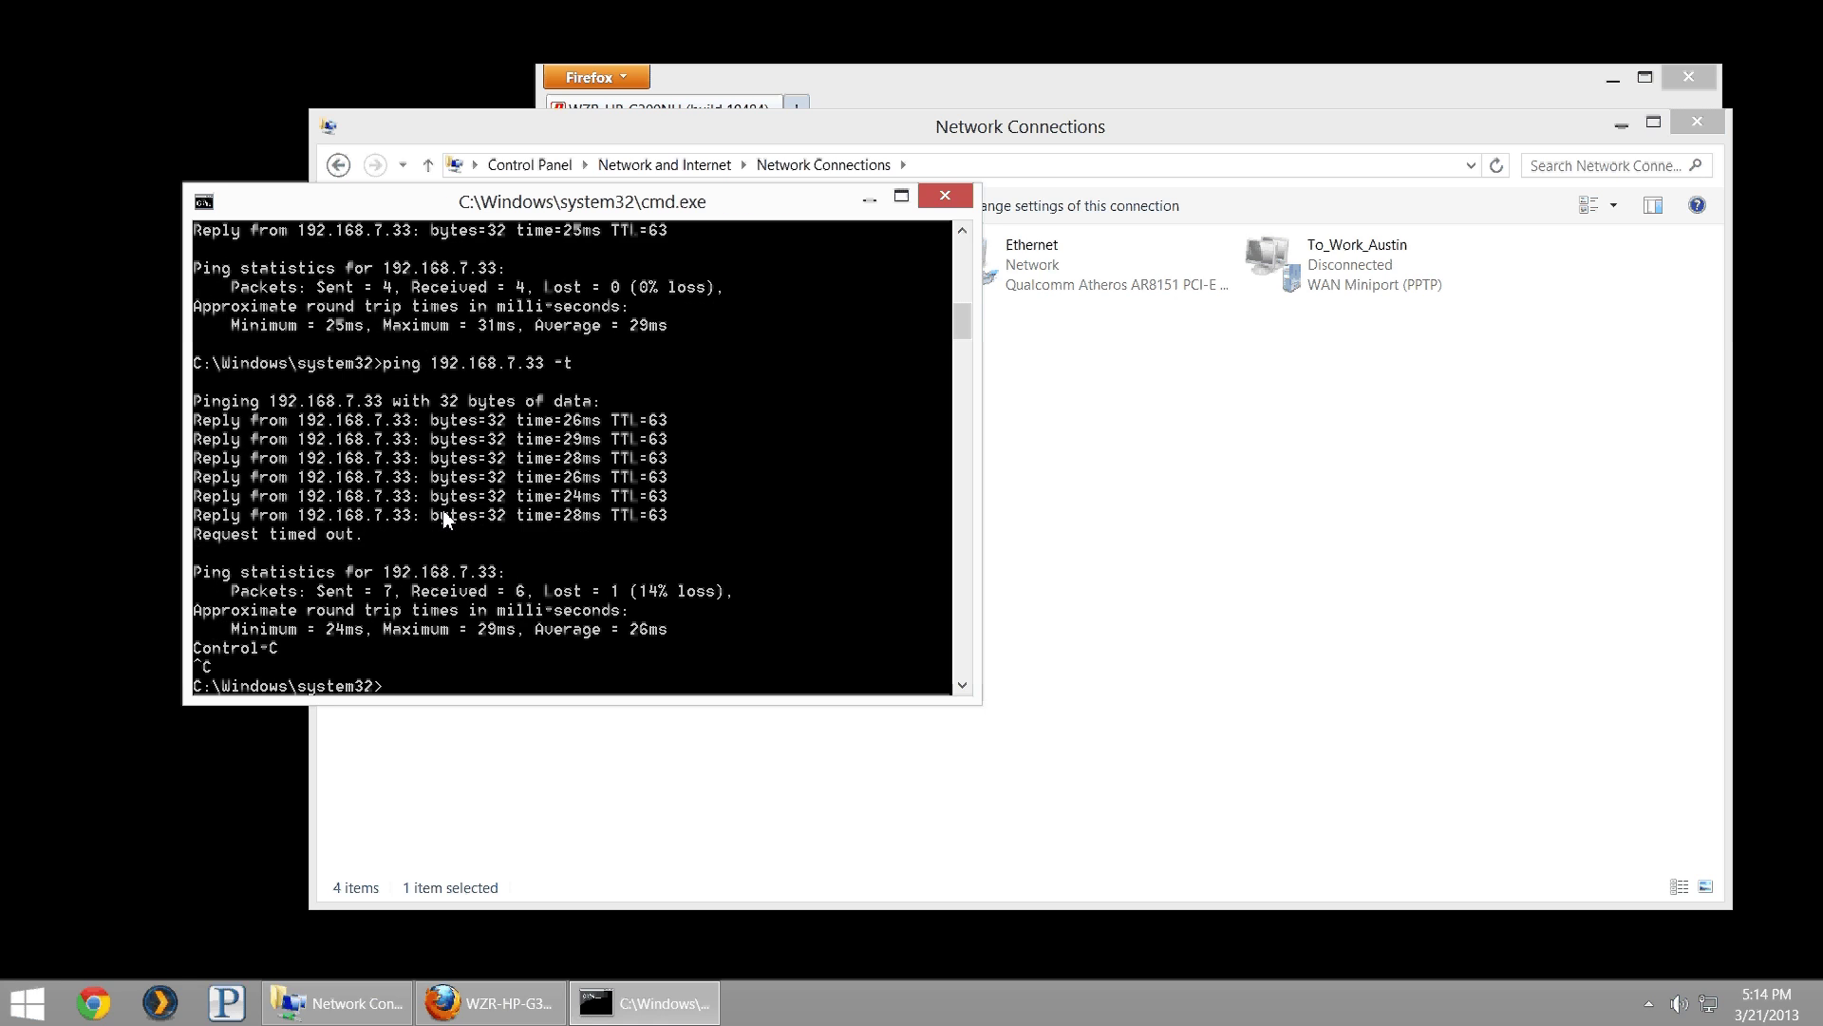